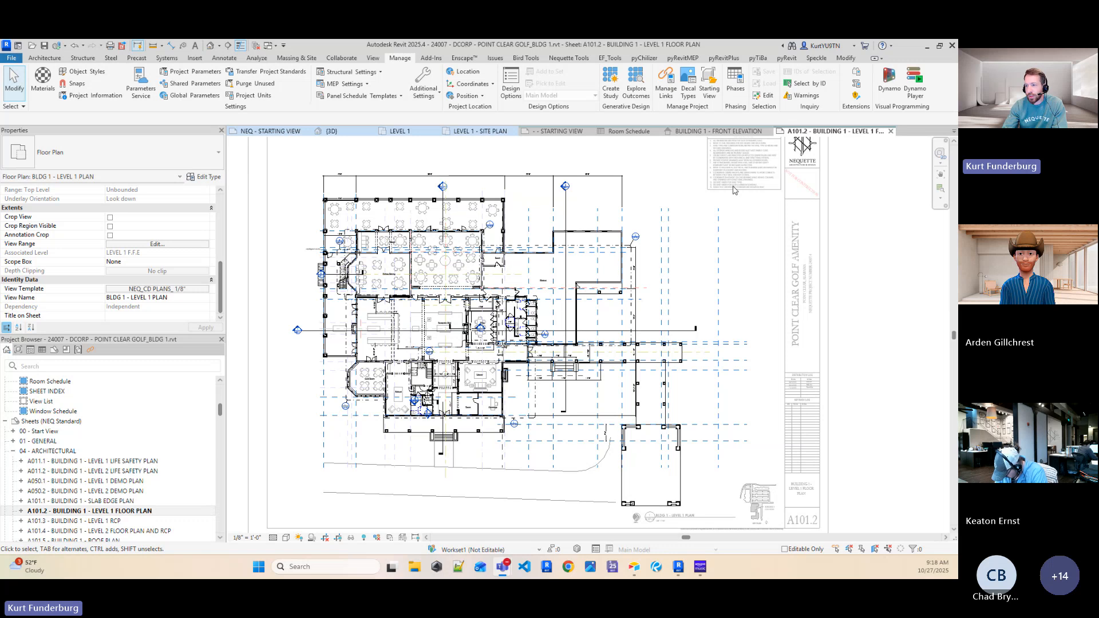
Step: Select the Private Dining room and move its reference point horizontally away from the room tag, toward the bay window
scroll(394, 287, up, 2)
scroll(393, 286, up, 2)
click(400, 272)
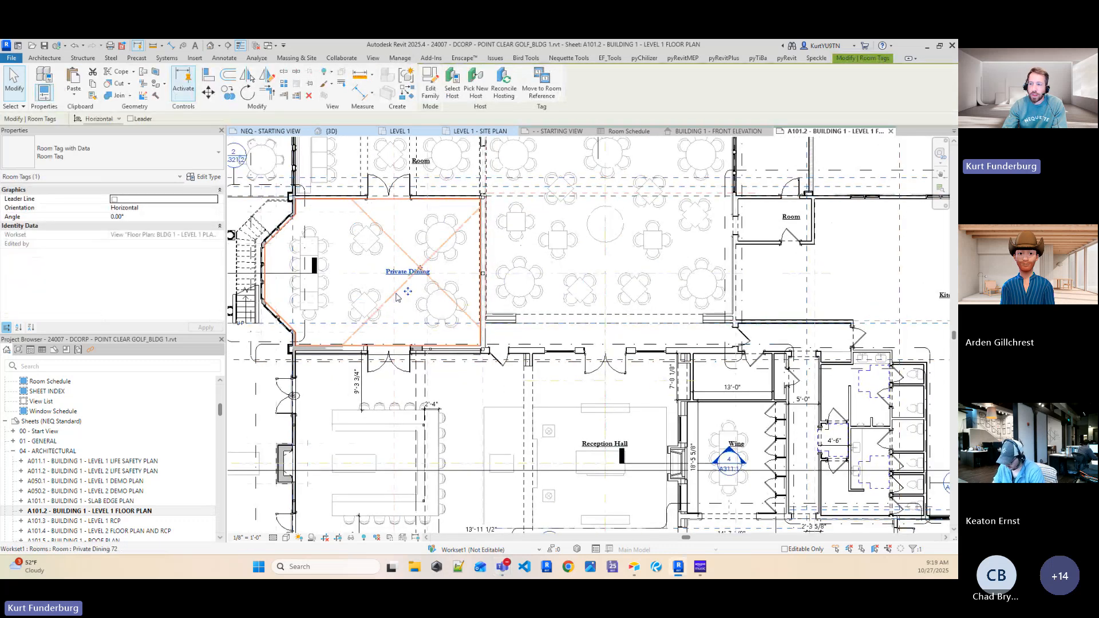
click(400, 297)
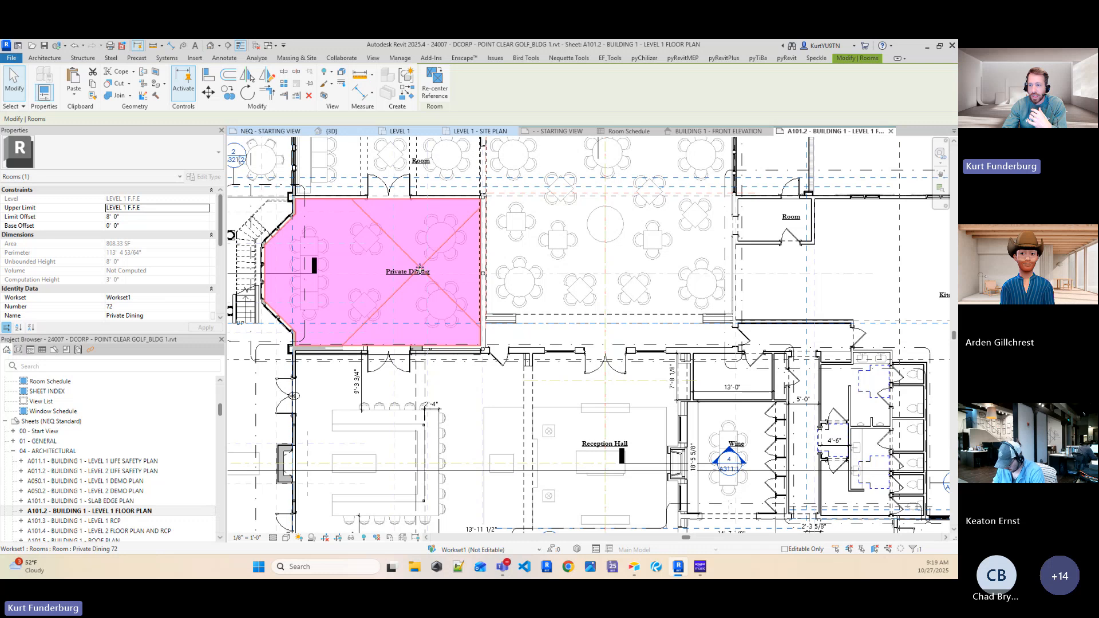
drag(419, 269, 379, 268)
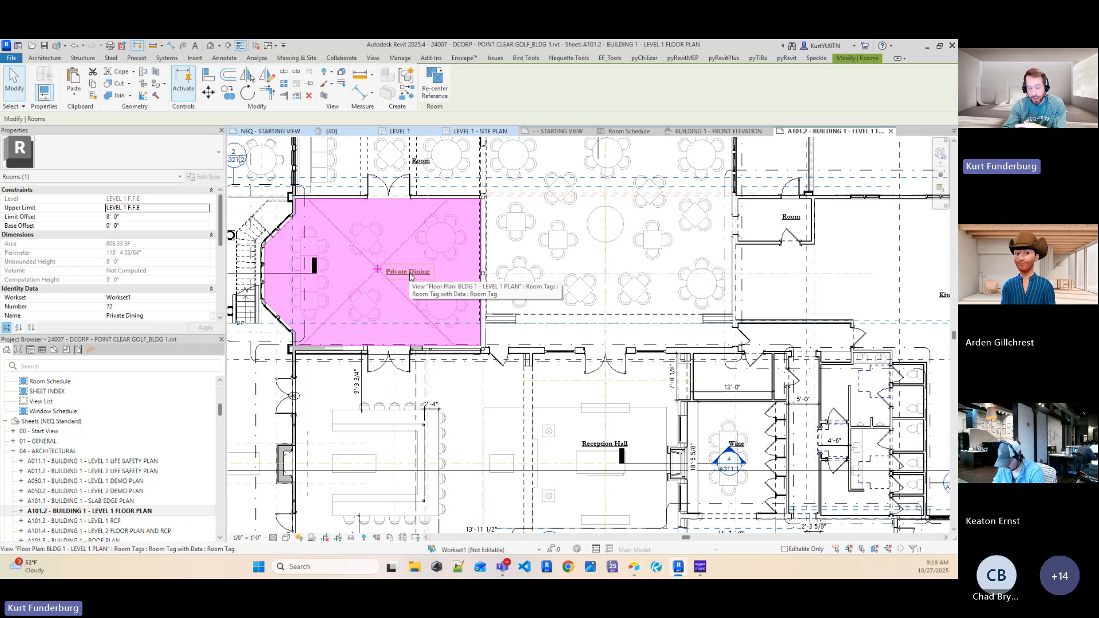
Step: Compare the Private Dining room tag with the room element and review the room's identity data
click(409, 276)
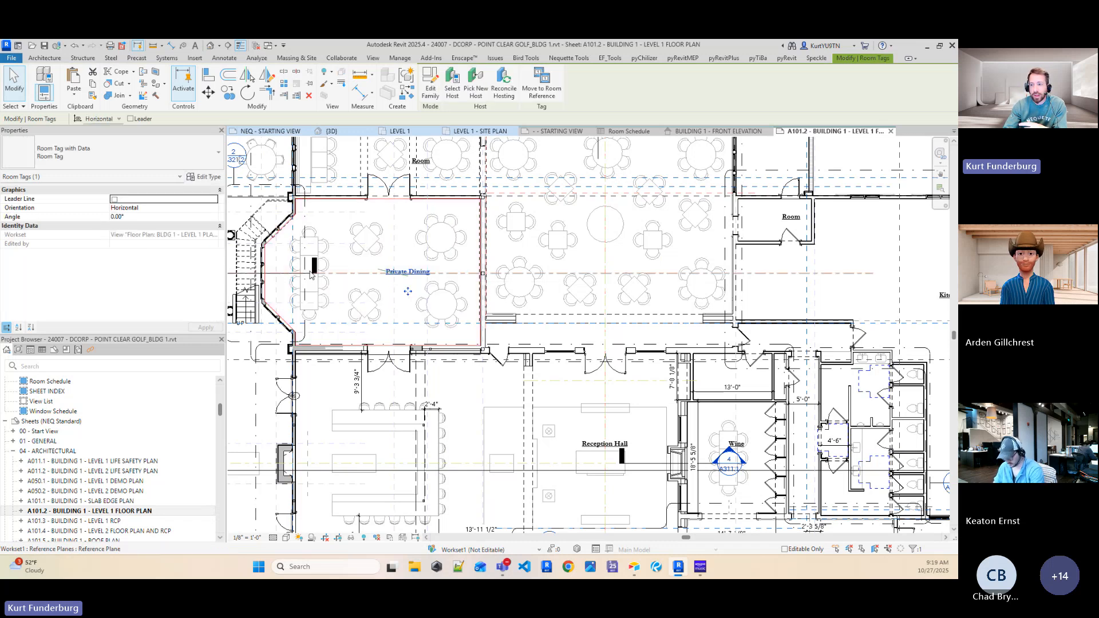
click(376, 269)
scroll(146, 263, down, 2)
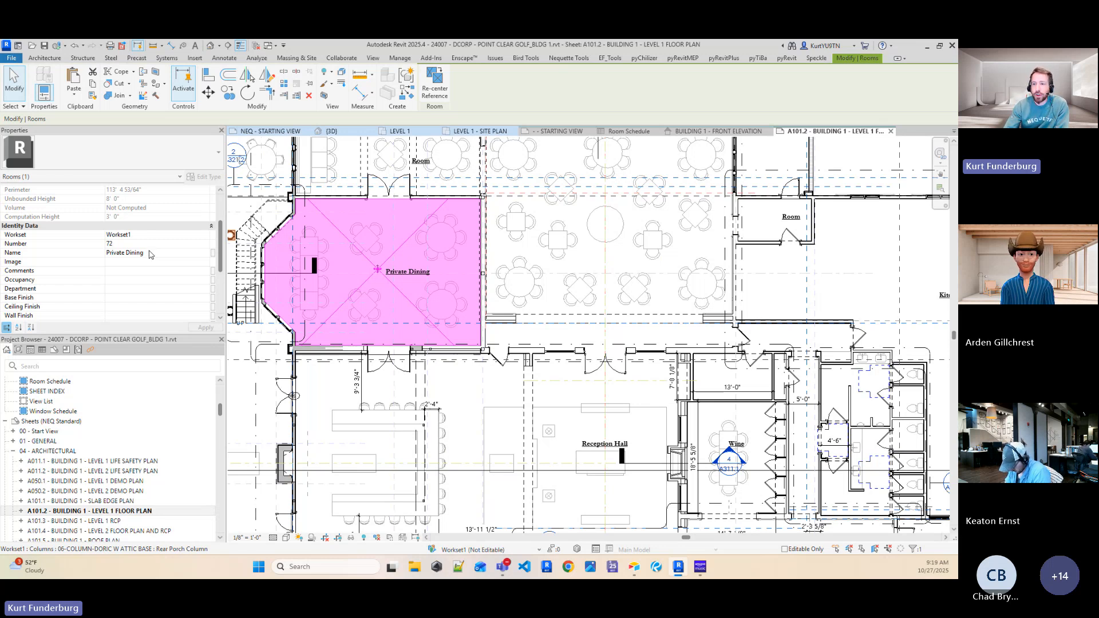
scroll(155, 256, up, 3)
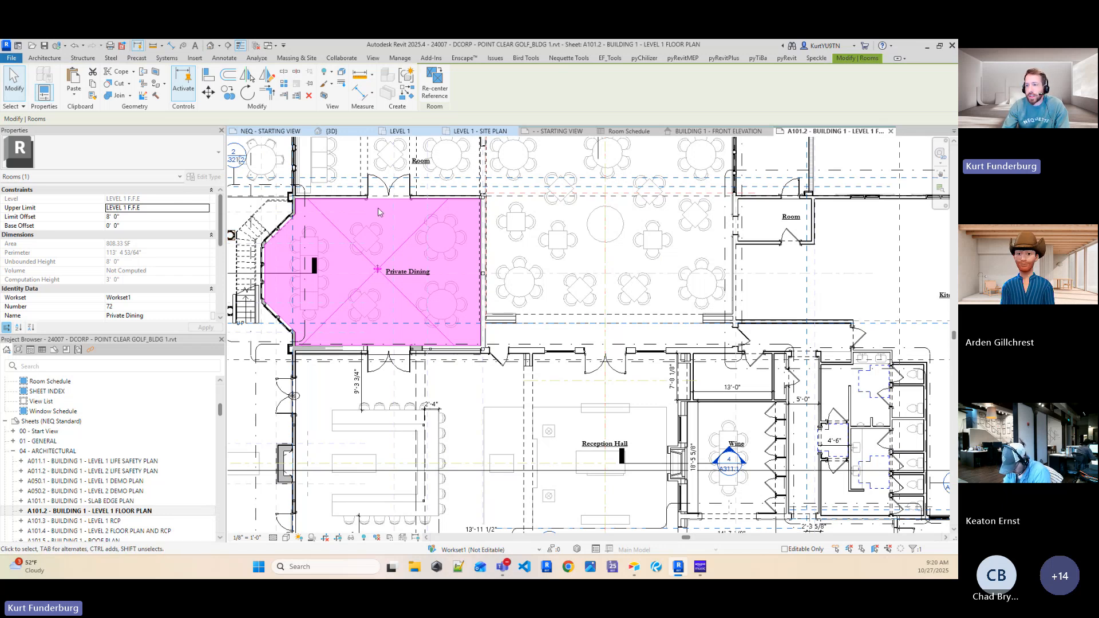
Step: Examine the room boundary at the wall with double doors north of Private Dining and inspect that wall's properties
scroll(301, 206, up, 6)
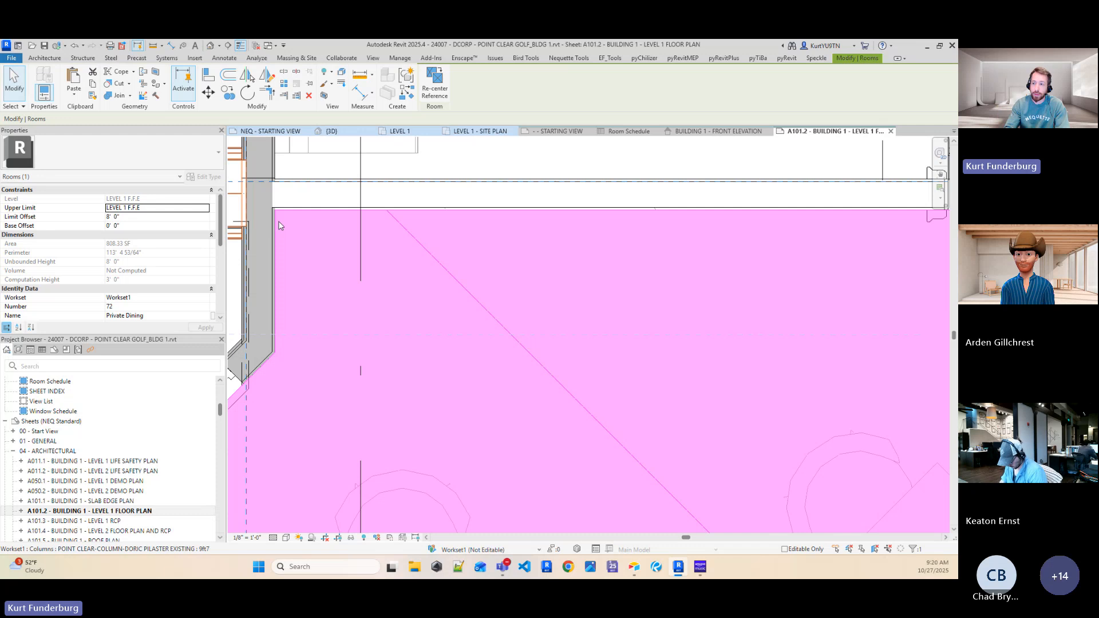
click(332, 186)
scroll(332, 184, down, 5)
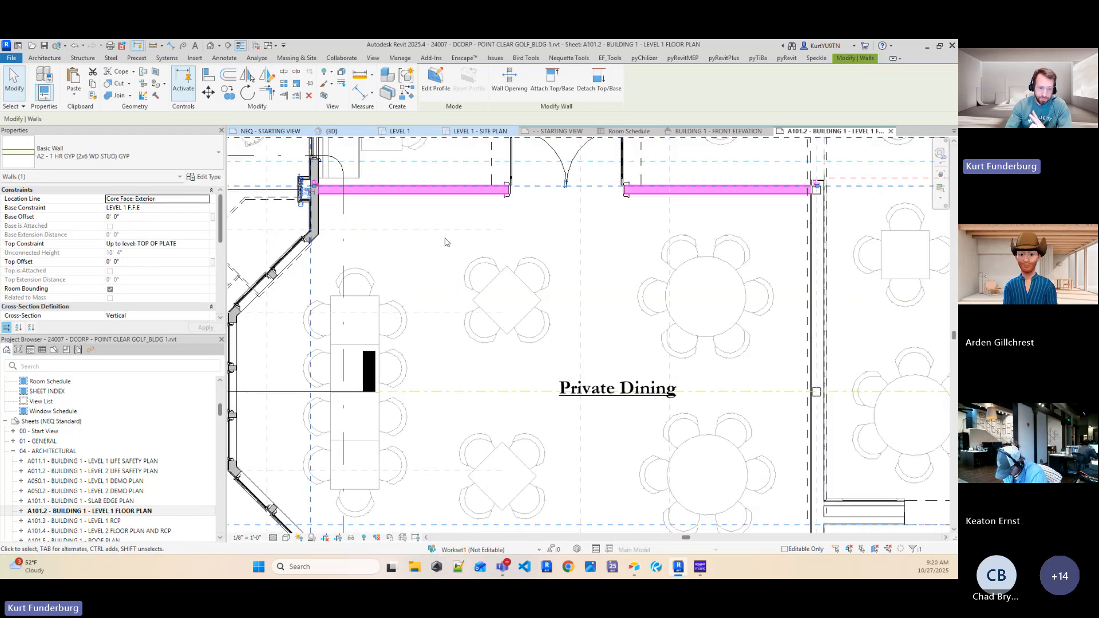
scroll(481, 243, down, 2)
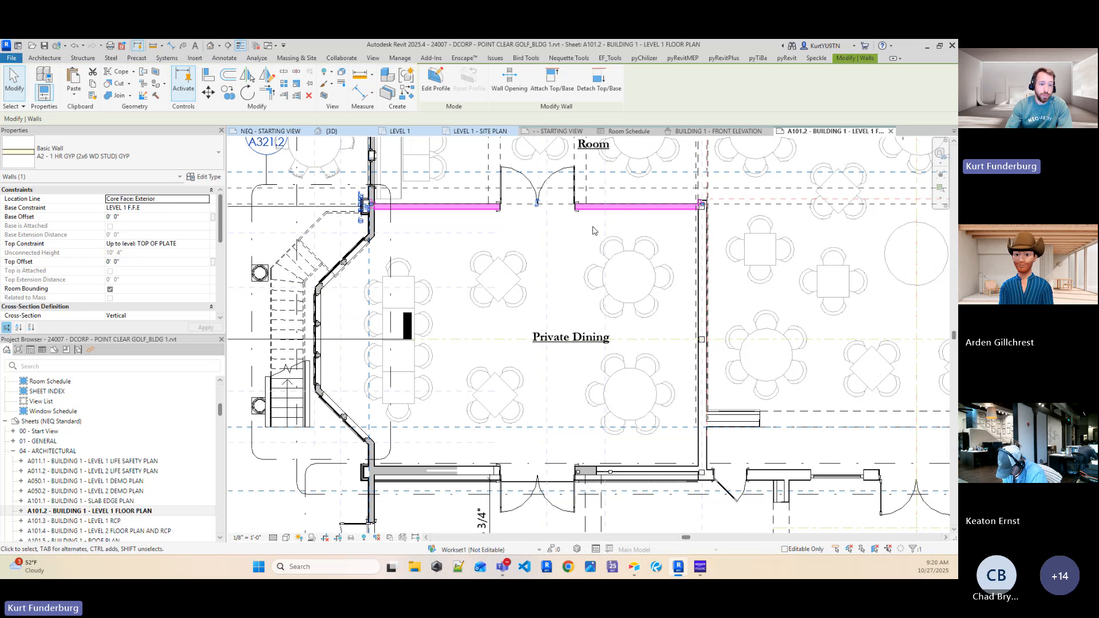
click(59, 59)
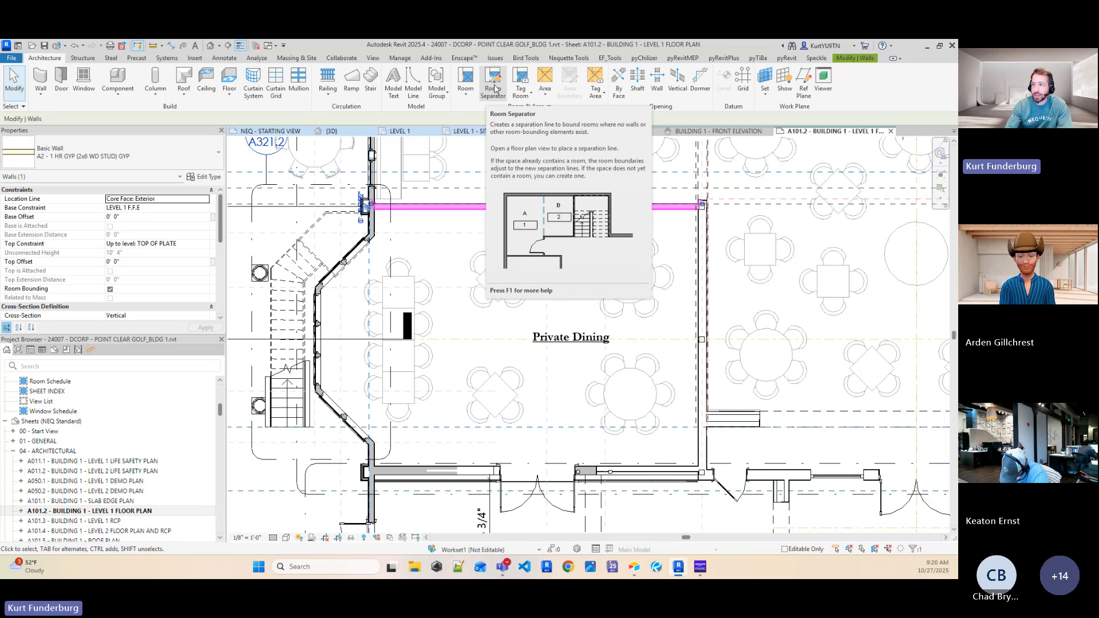
click(495, 89)
click(529, 216)
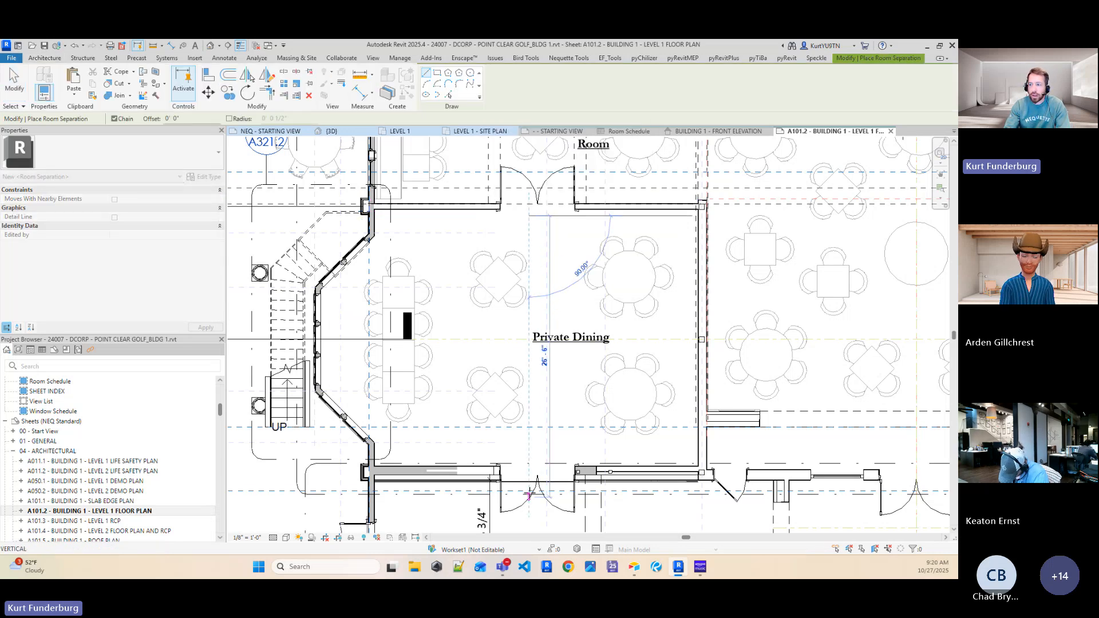
key(Escape)
key(Escape)
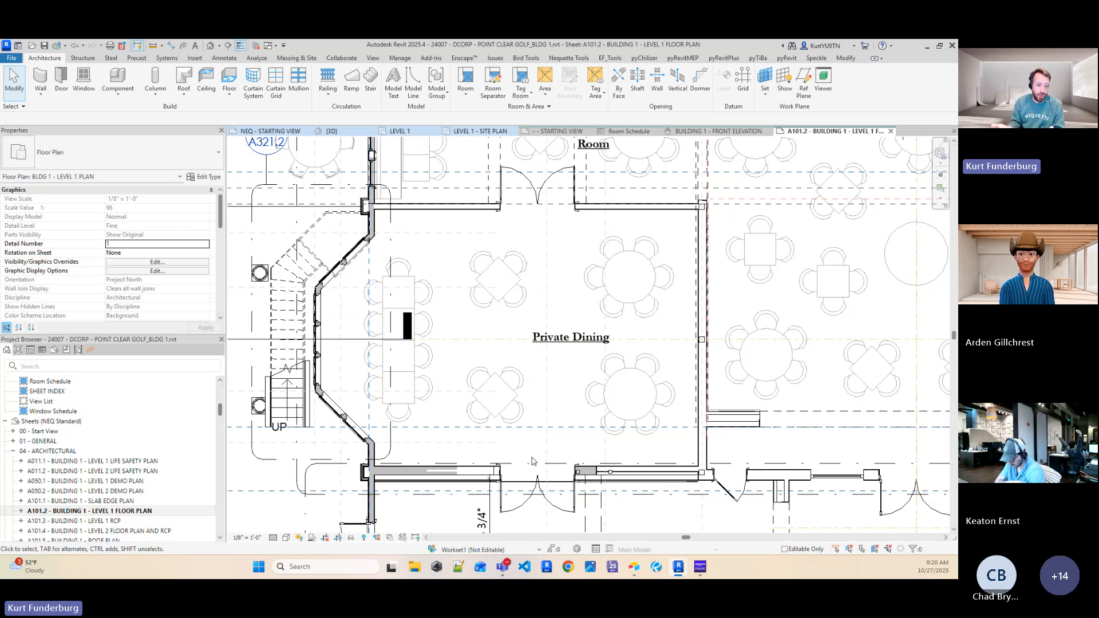
Step: Turn off Room Bounding for the wall north of Private Dining and select the room to check its extent
click(467, 209)
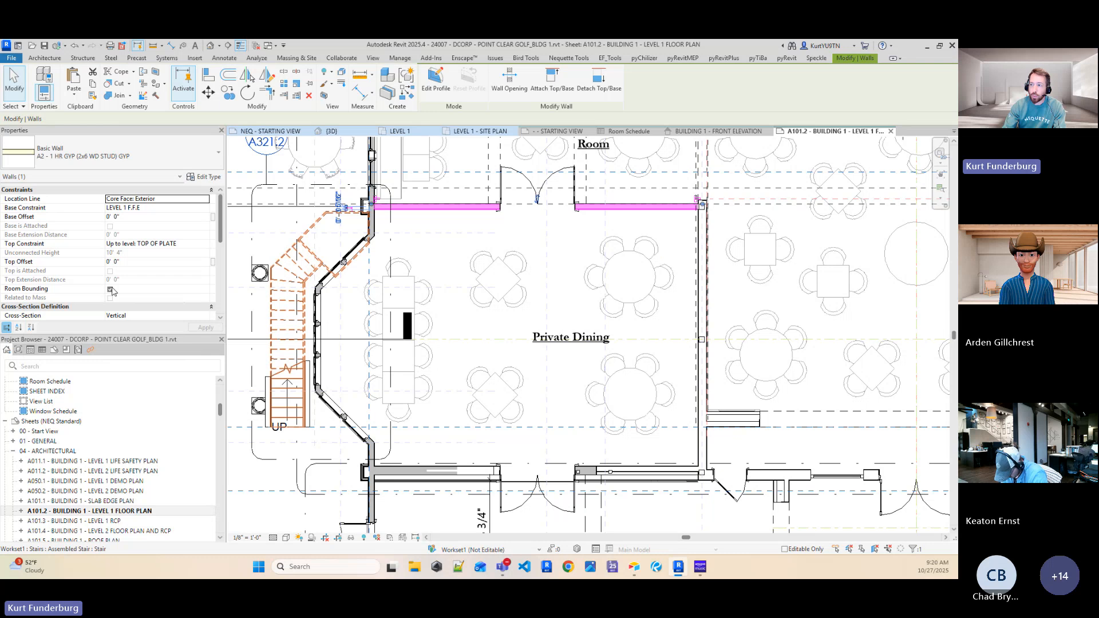
scroll(448, 340, down, 3)
scroll(452, 377, up, 1)
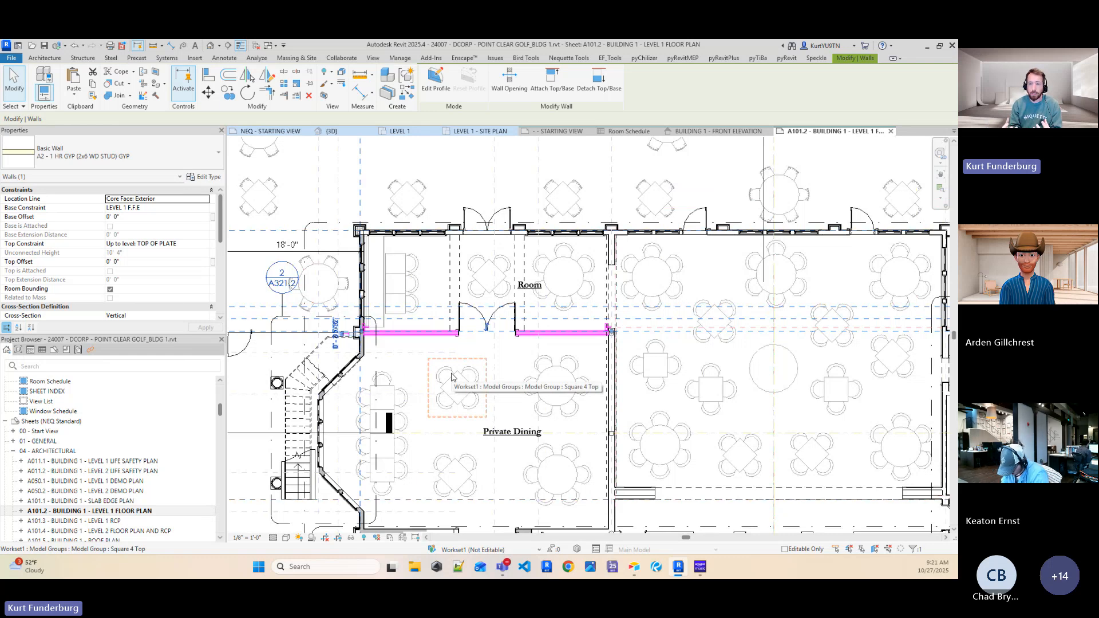
click(110, 289)
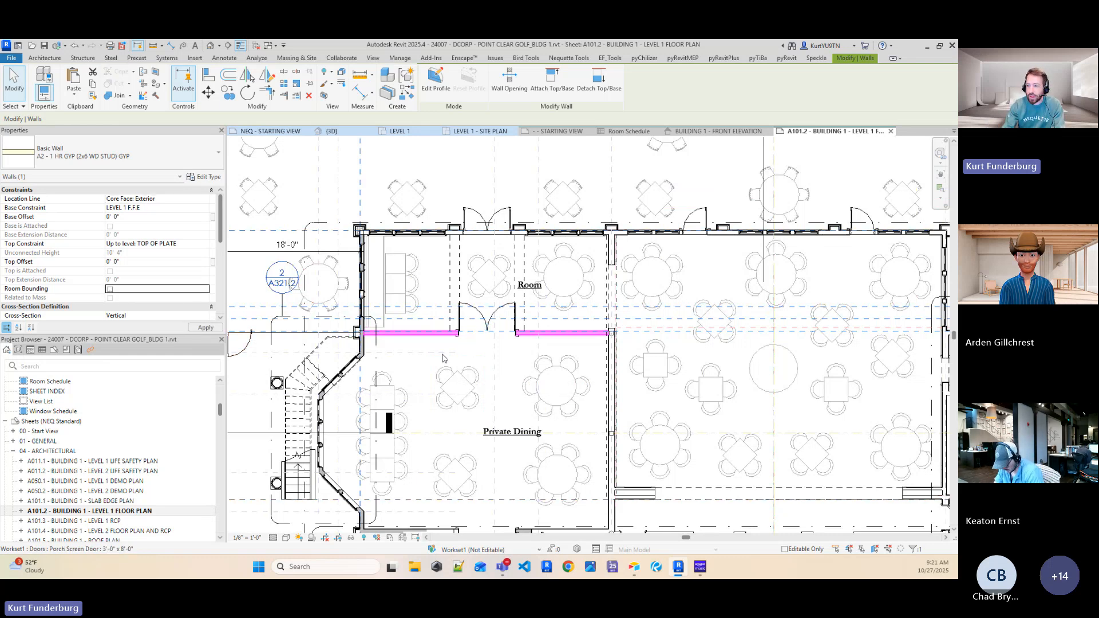
key(Tab)
click(506, 436)
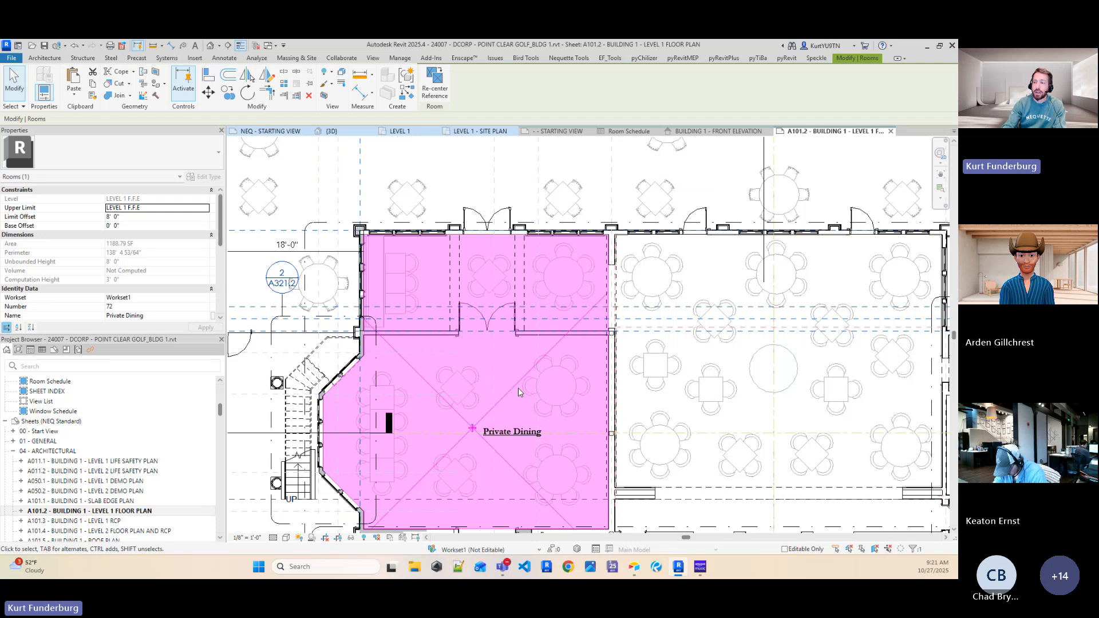
Step: Turn Room Bounding back on for the wall north of Private Dining and recheck the room's extent
click(419, 338)
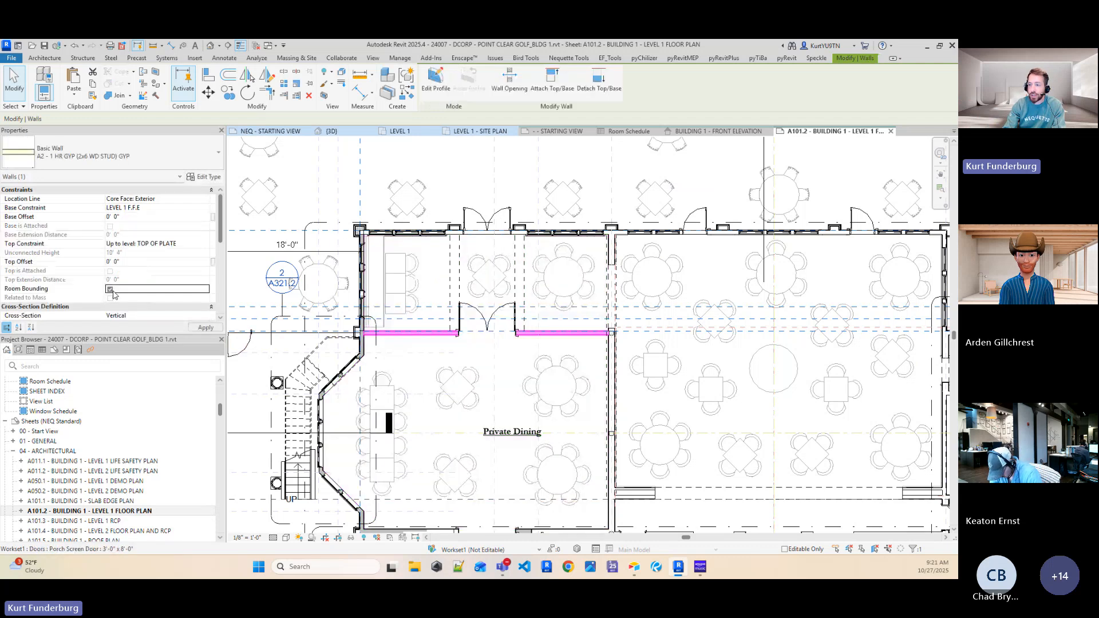
click(508, 395)
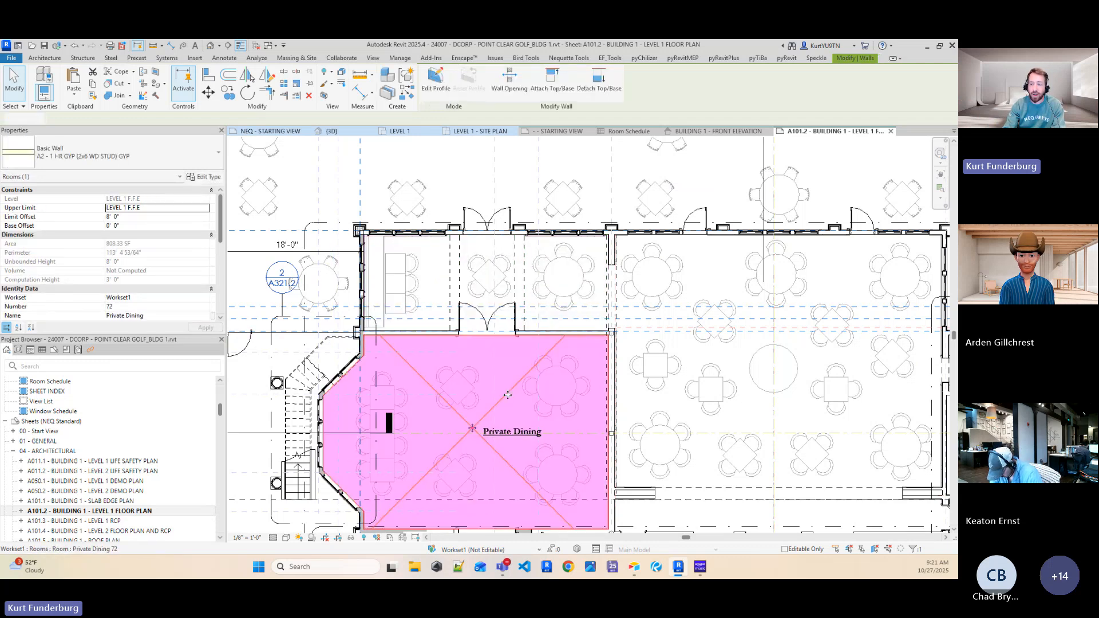
scroll(508, 395, down, 2)
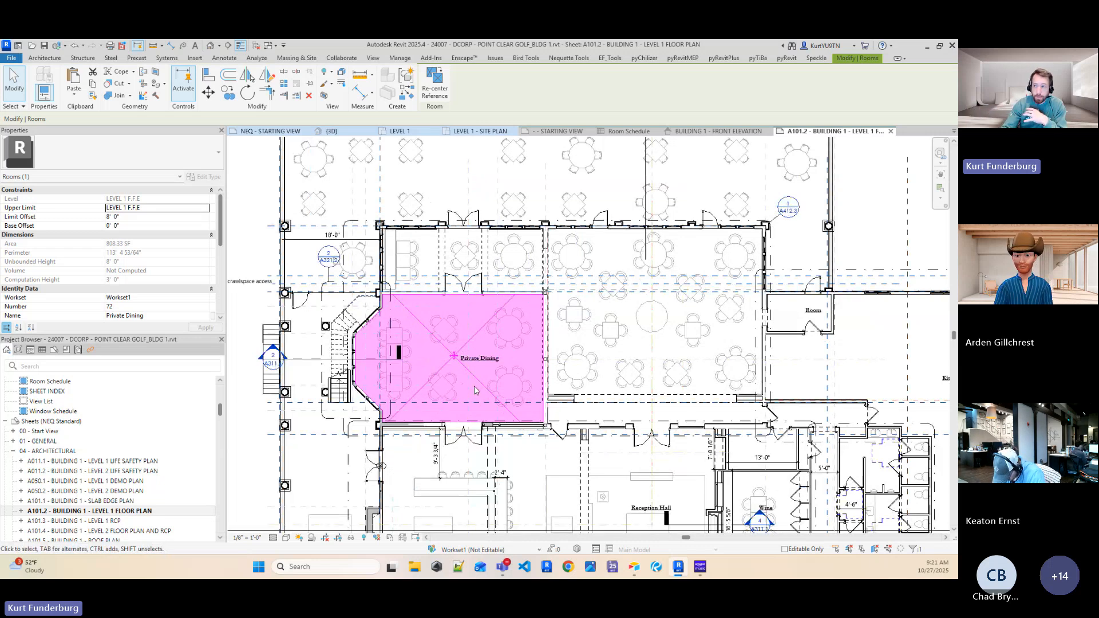
Step: Inspect the wide wall opening north of the Reception Hall and the wall north of Private Dining
click(45, 58)
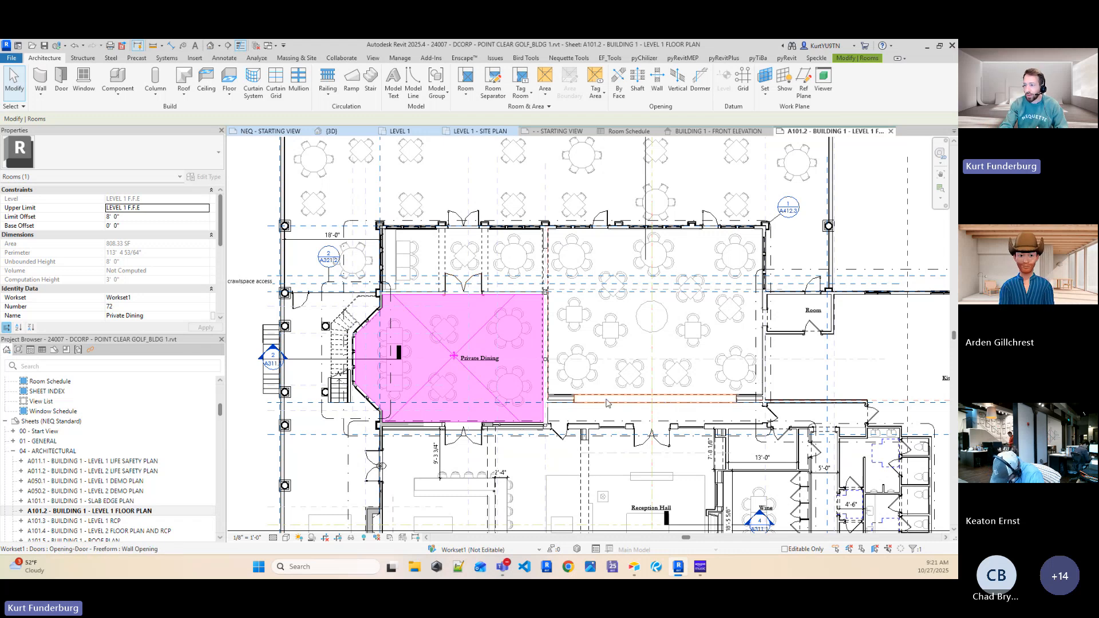
click(665, 403)
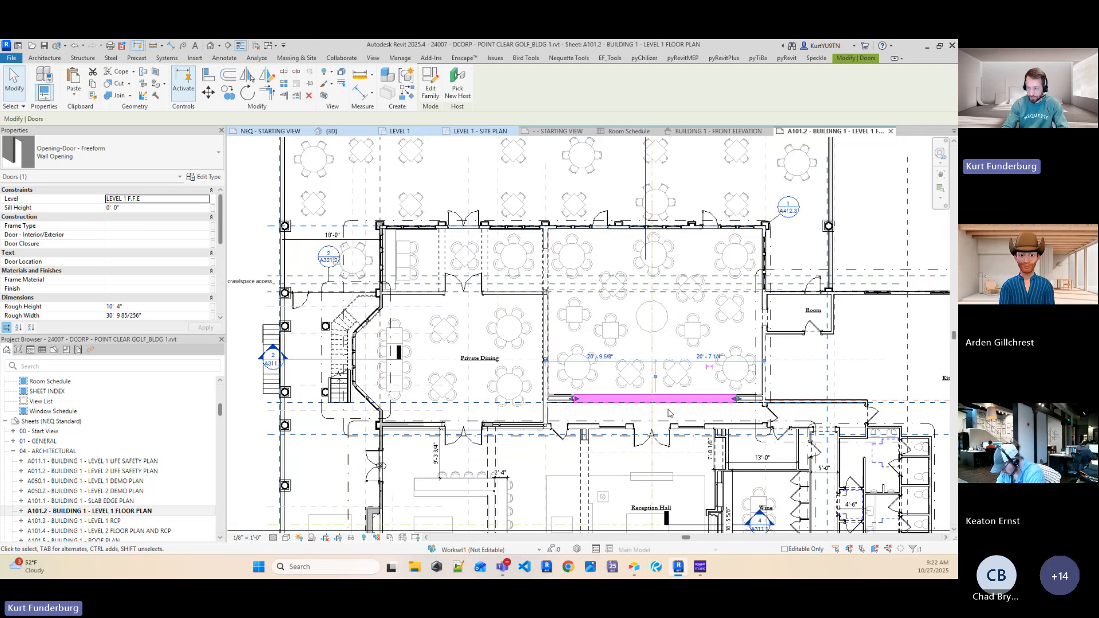
click(423, 298)
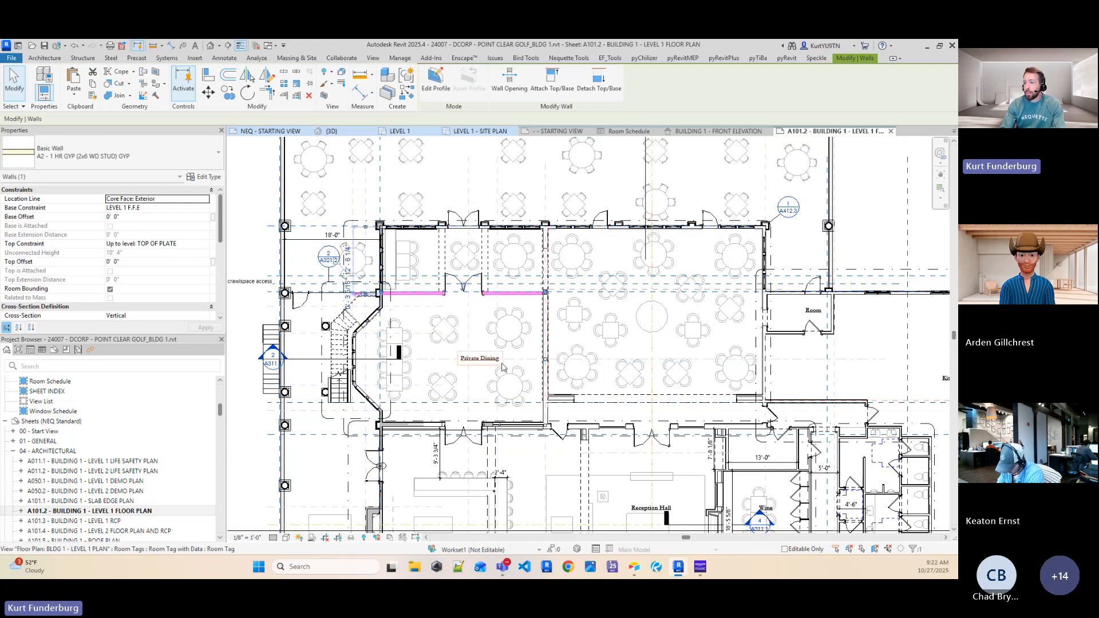
Step: Set the Private Dining room's base finish to WOOD and its wall finish to PT-1
click(472, 342)
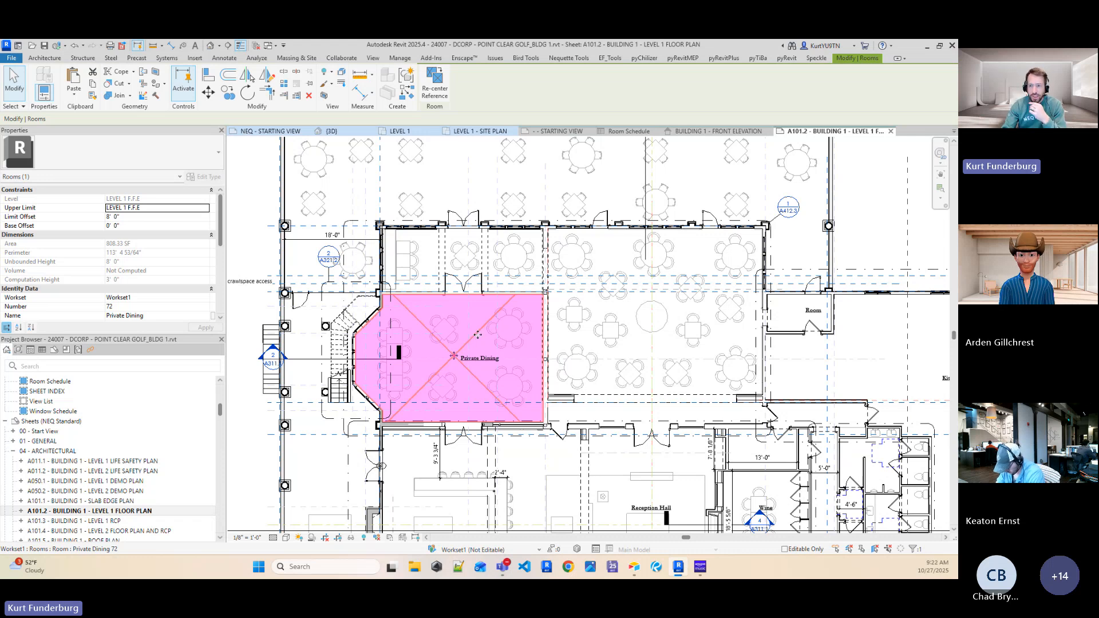
scroll(165, 259, down, 4)
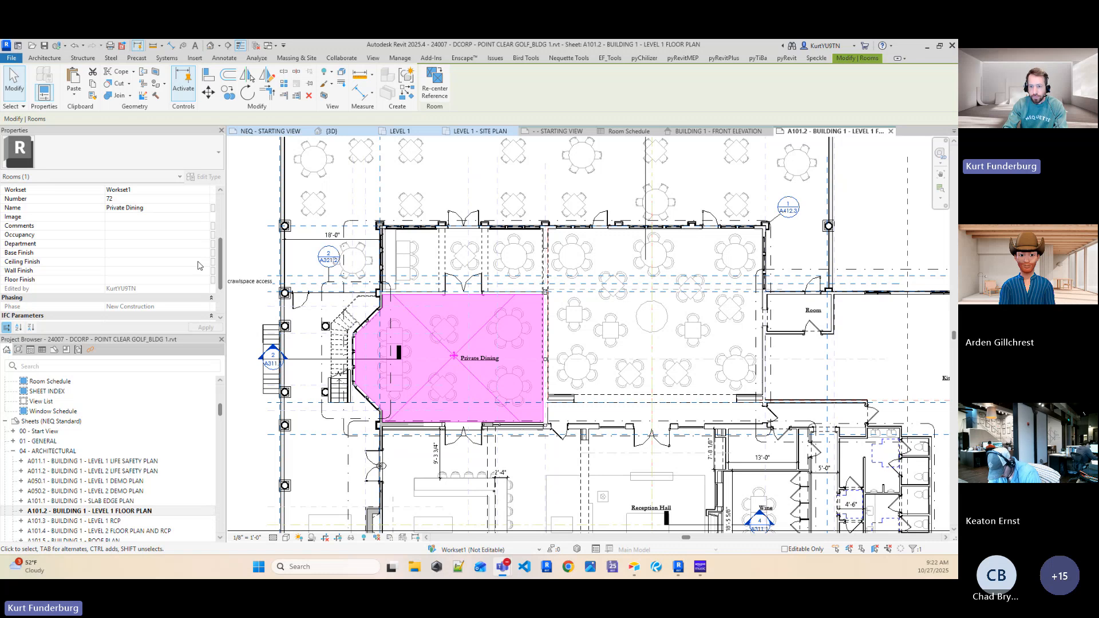
click(136, 253)
text(WOD)
text(OD)
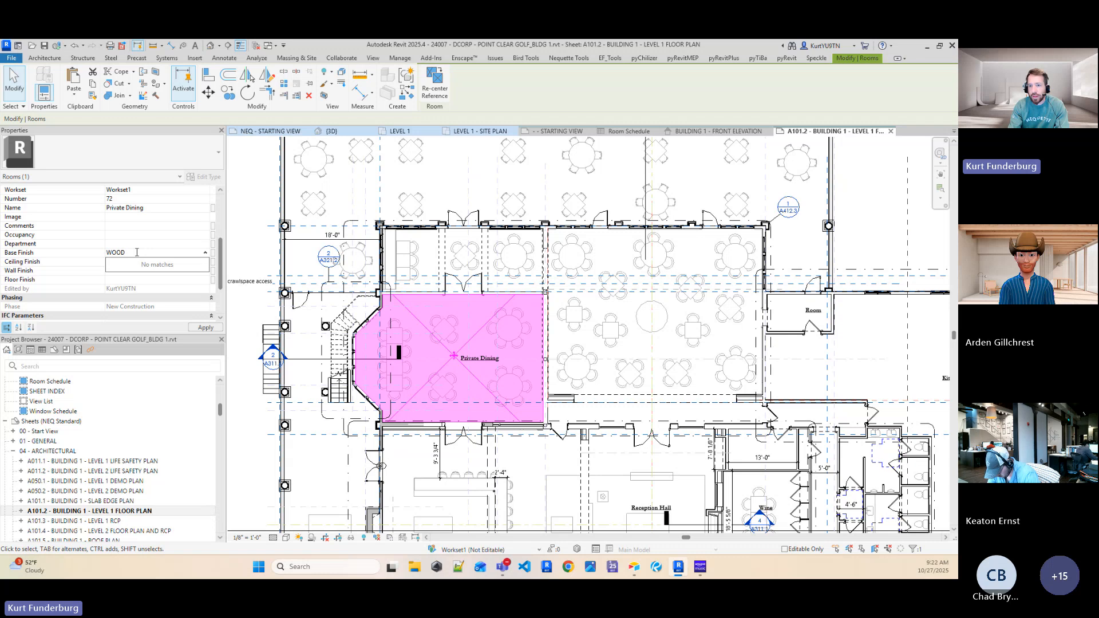
click(119, 271)
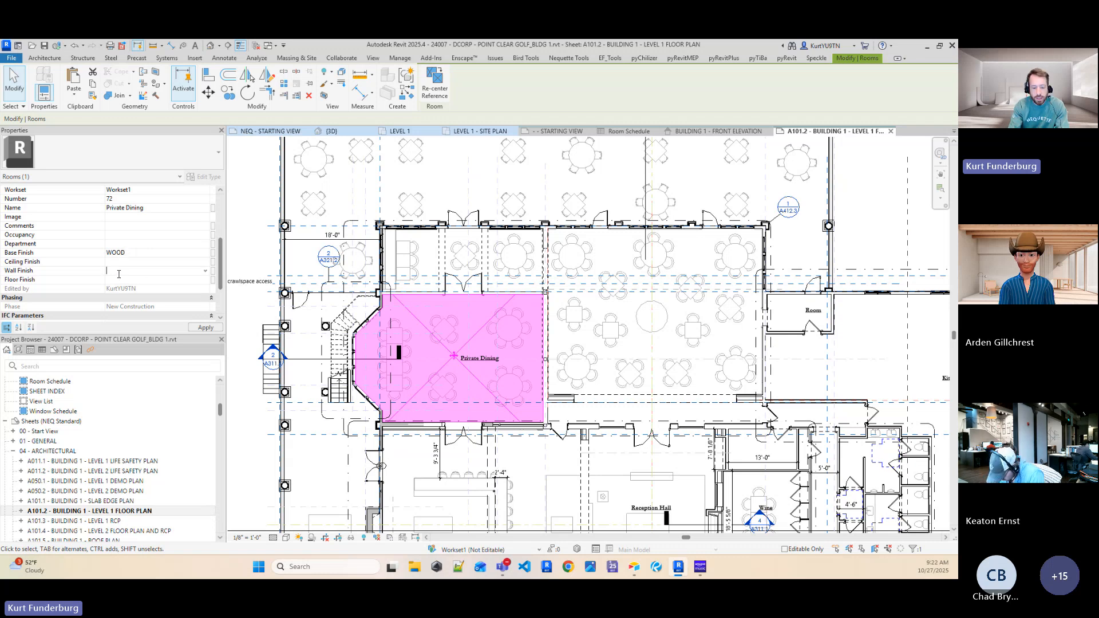
text(PT)
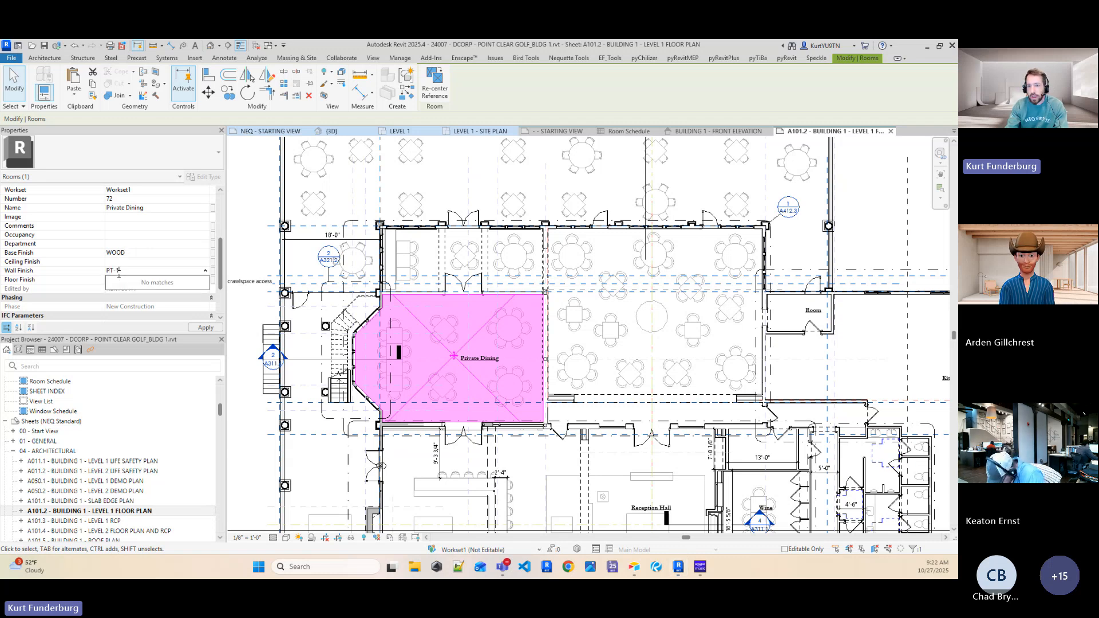
text(-1)
Step: Set the Private Dining room's floor finish to WOOD and its ceiling finish to GWB-1
click(126, 279)
text(WOOD)
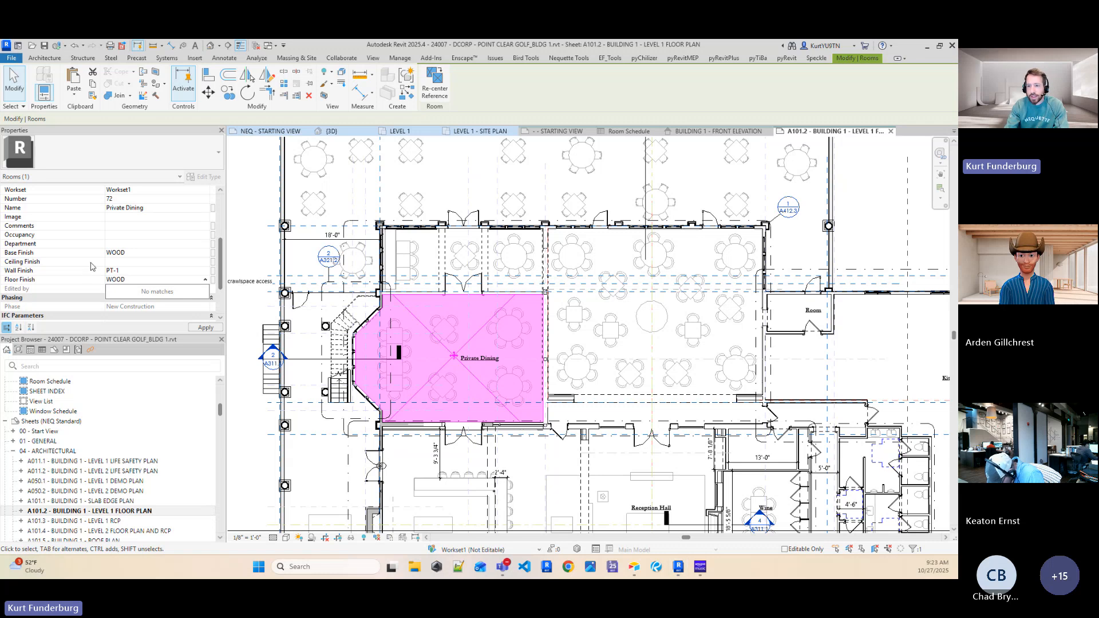
click(133, 261)
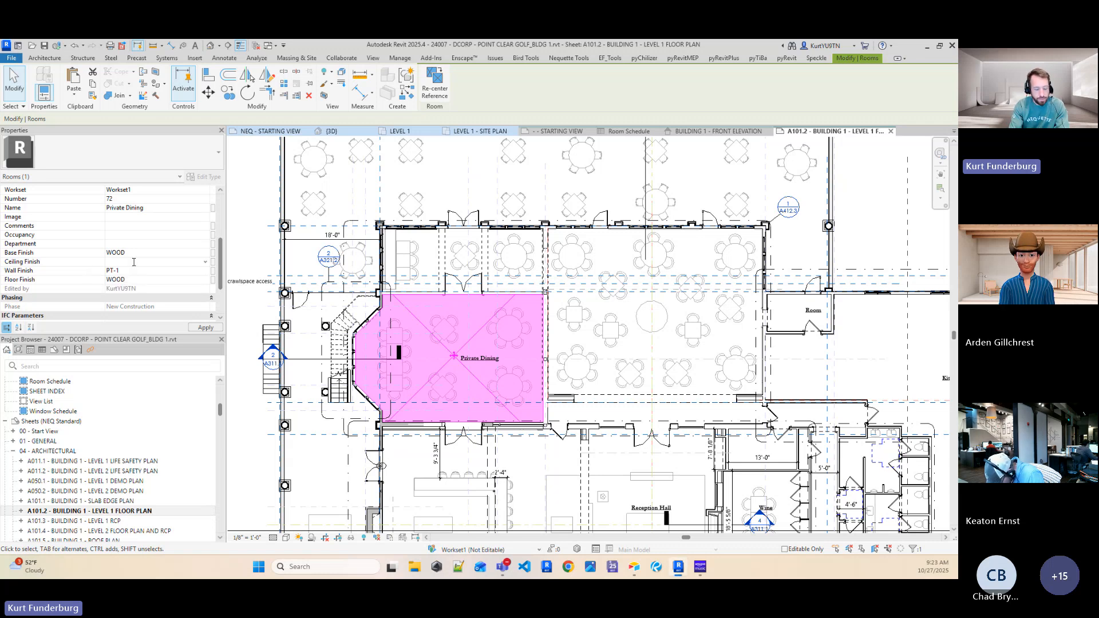
text(GWB-1)
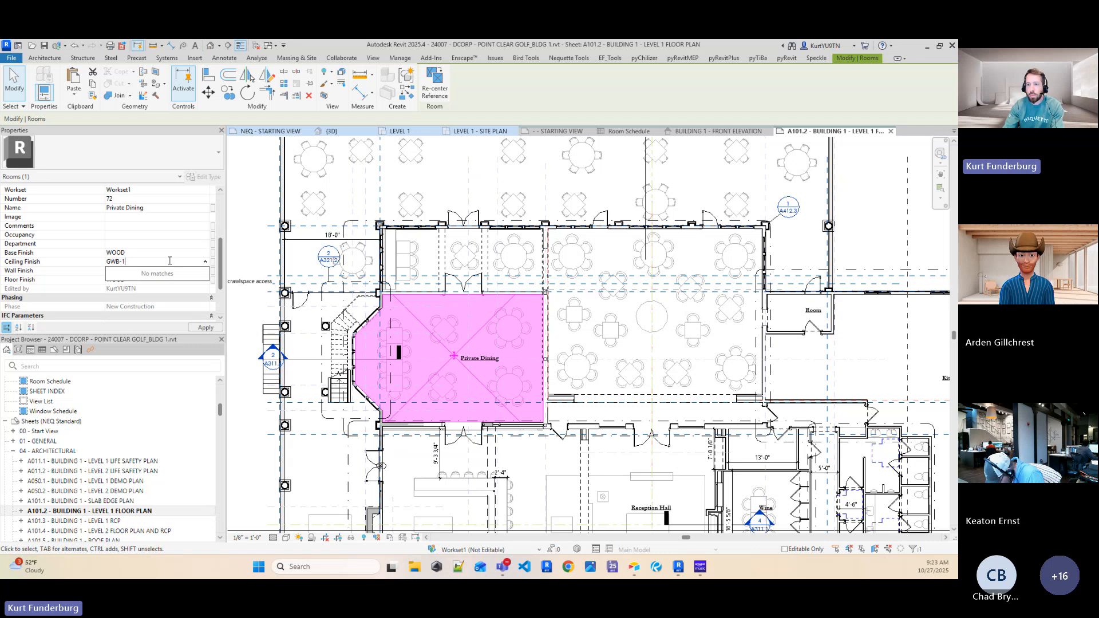
key(Return)
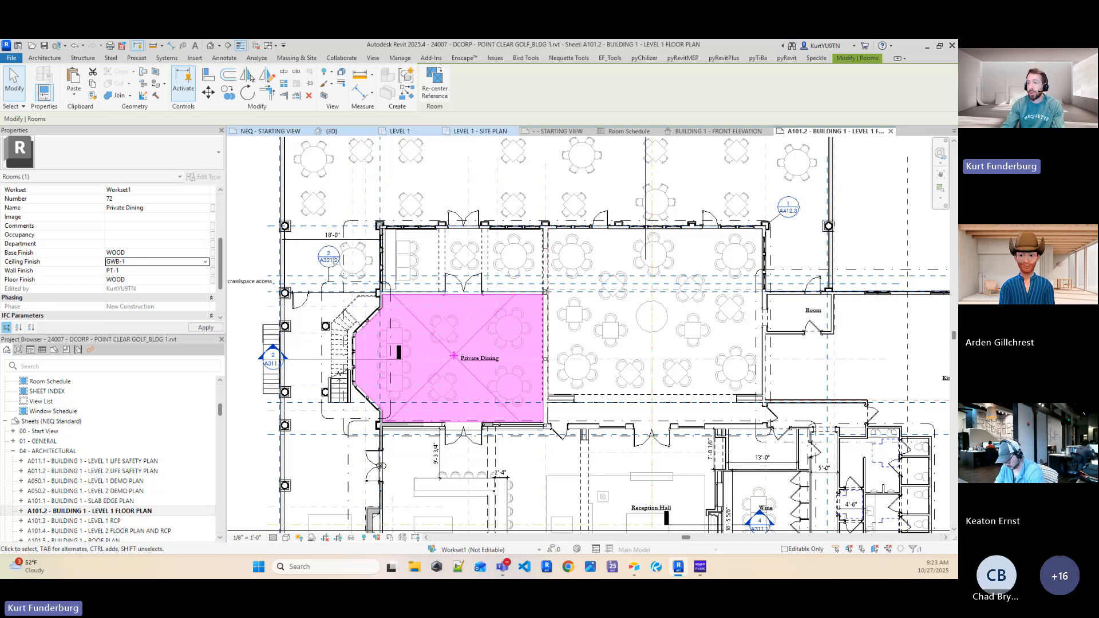
Step: Switch from the Level 1 floor plan to the existing Room Schedule
middle_drag(640, 417, 551, 278)
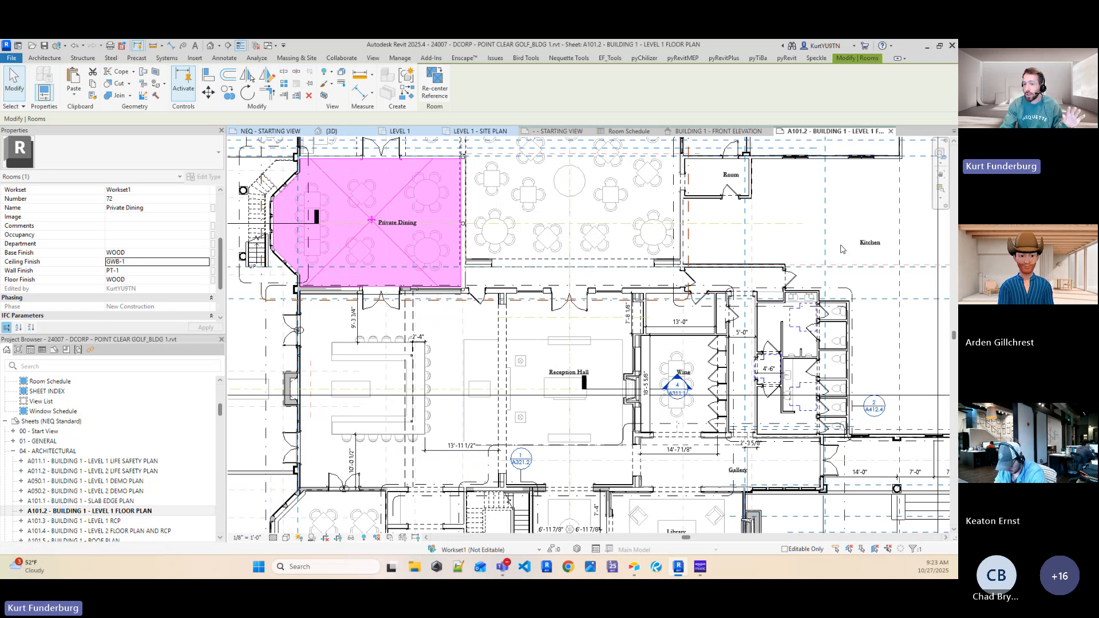
click(628, 131)
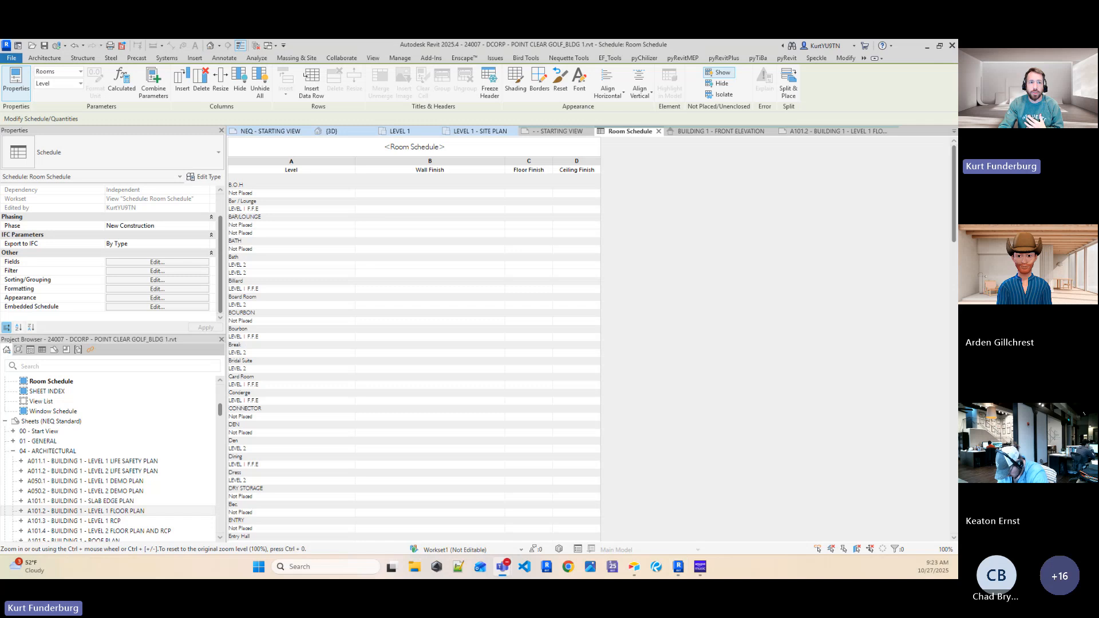
click(379, 60)
click(573, 86)
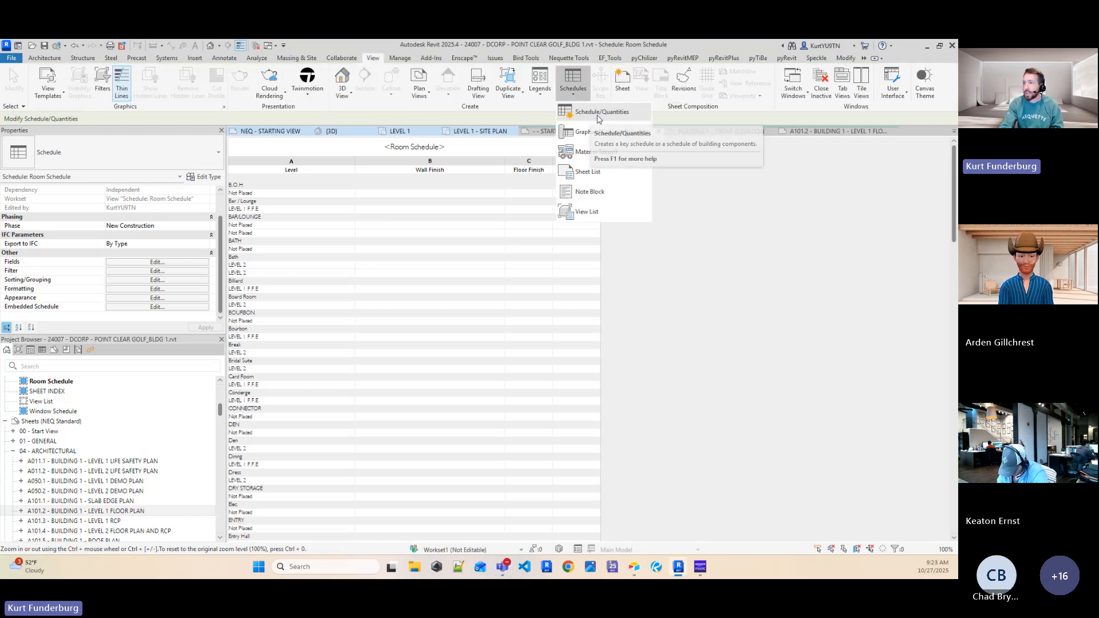
click(595, 114)
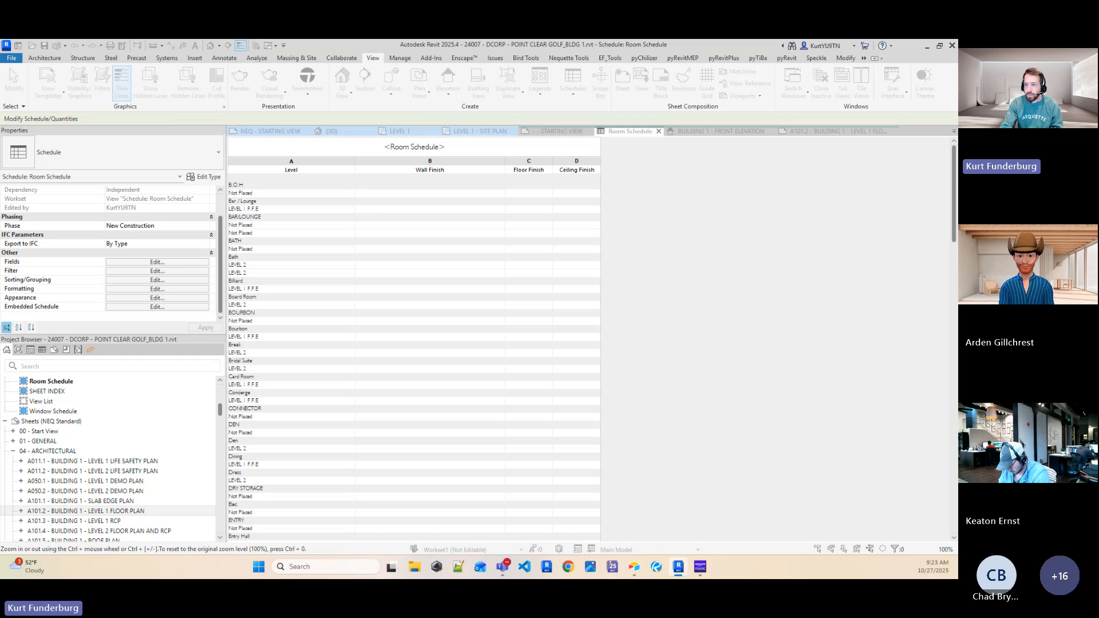
drag(441, 224, 443, 278)
click(380, 261)
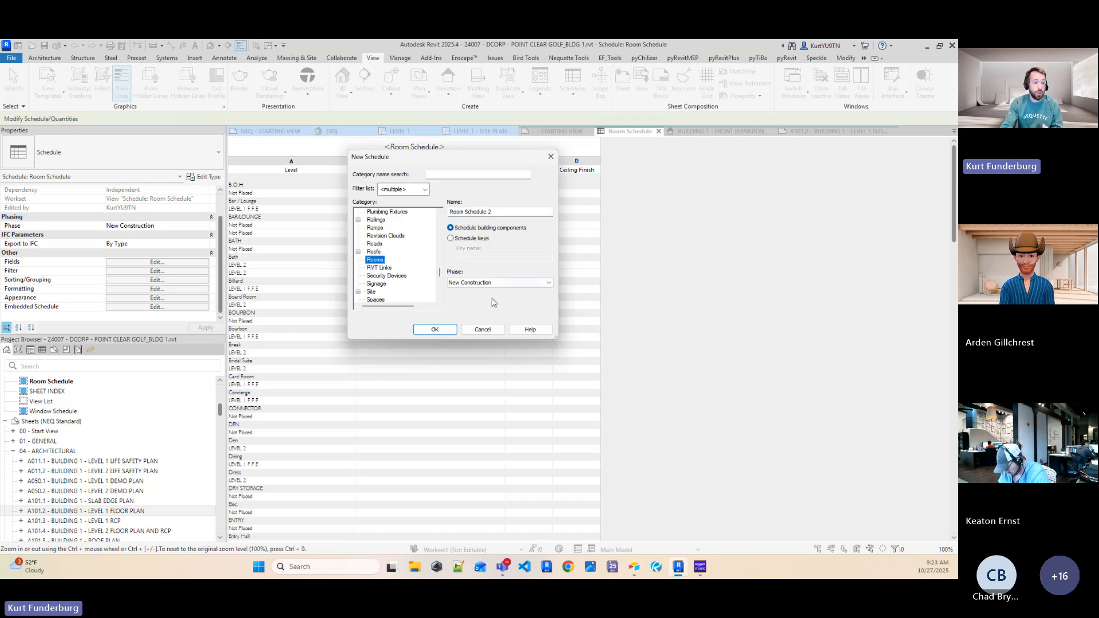
click(486, 330)
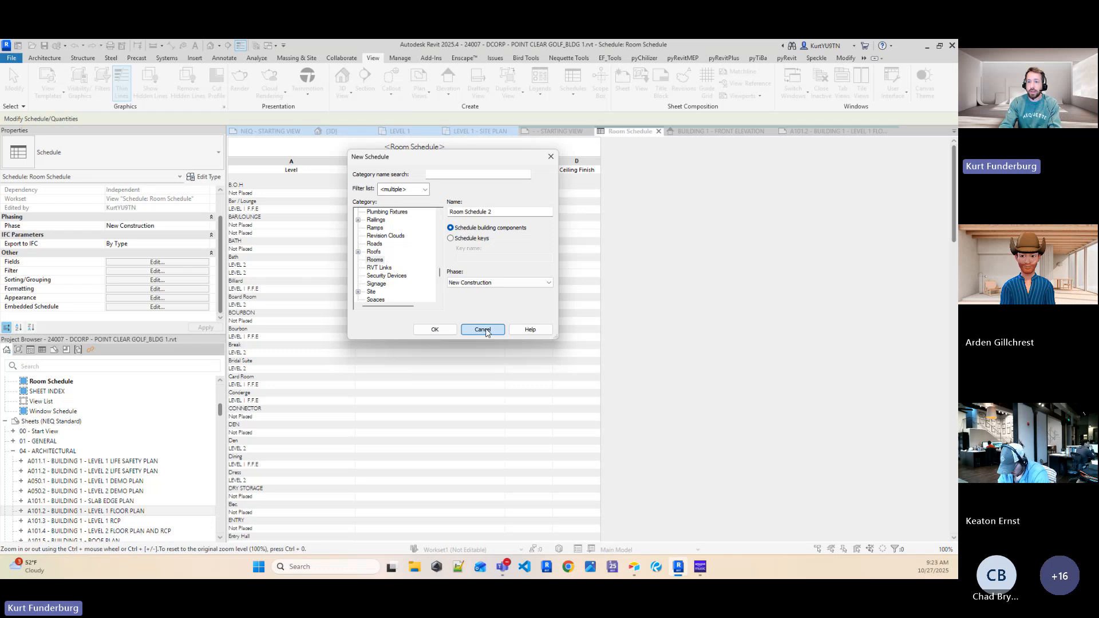
Step: Try adding the second Ceiling Finish parameter and Base Finish to the Room Schedule's scheduled fields
click(129, 262)
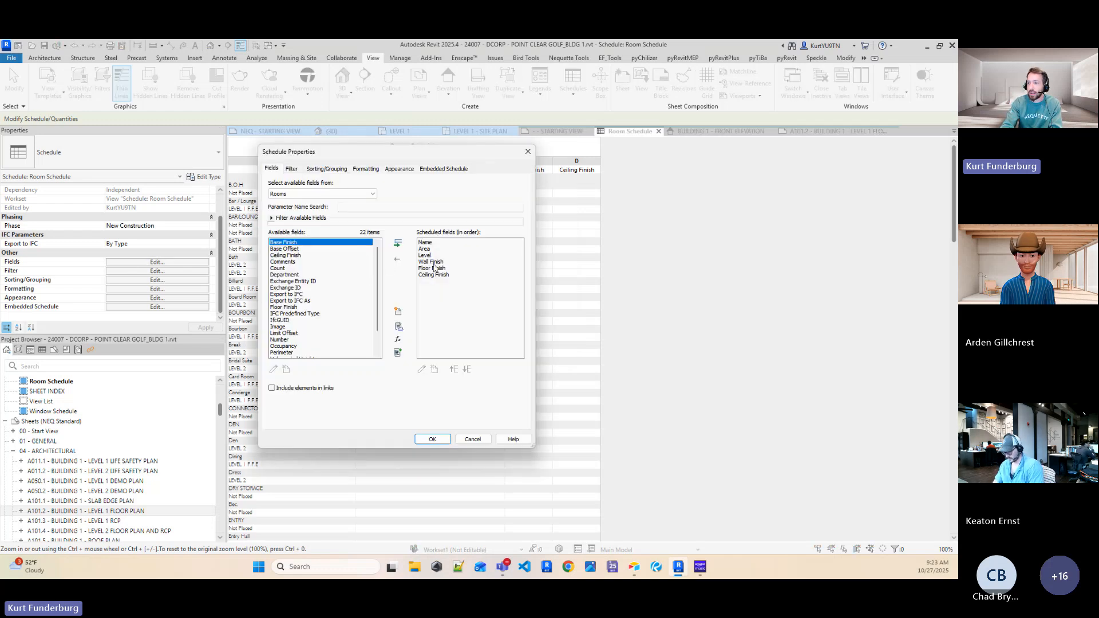
click(283, 256)
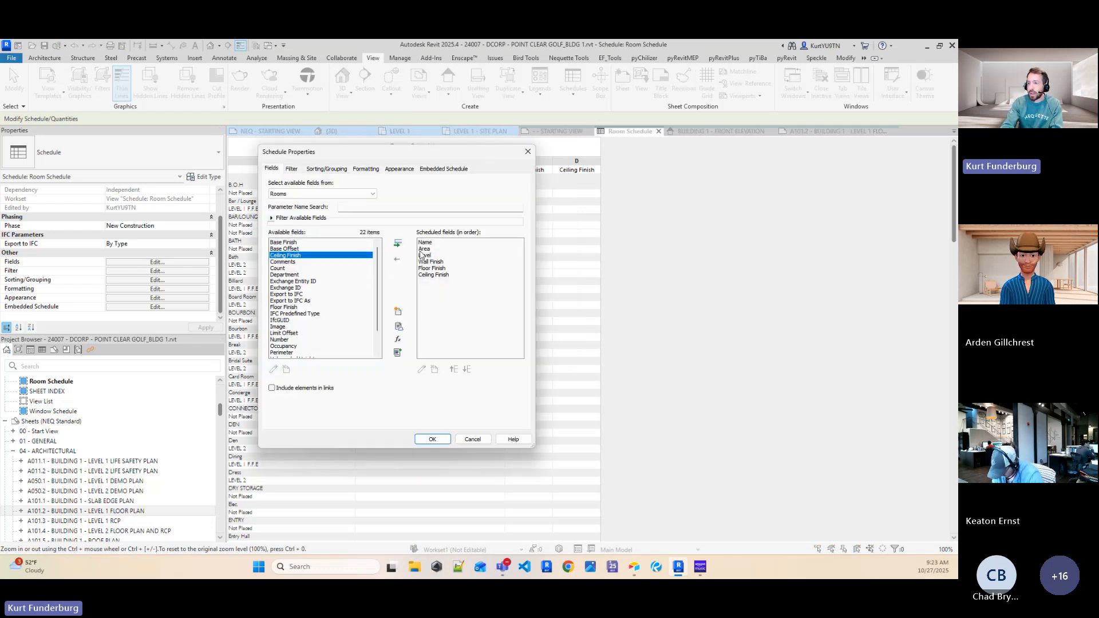
click(398, 243)
click(286, 243)
click(398, 243)
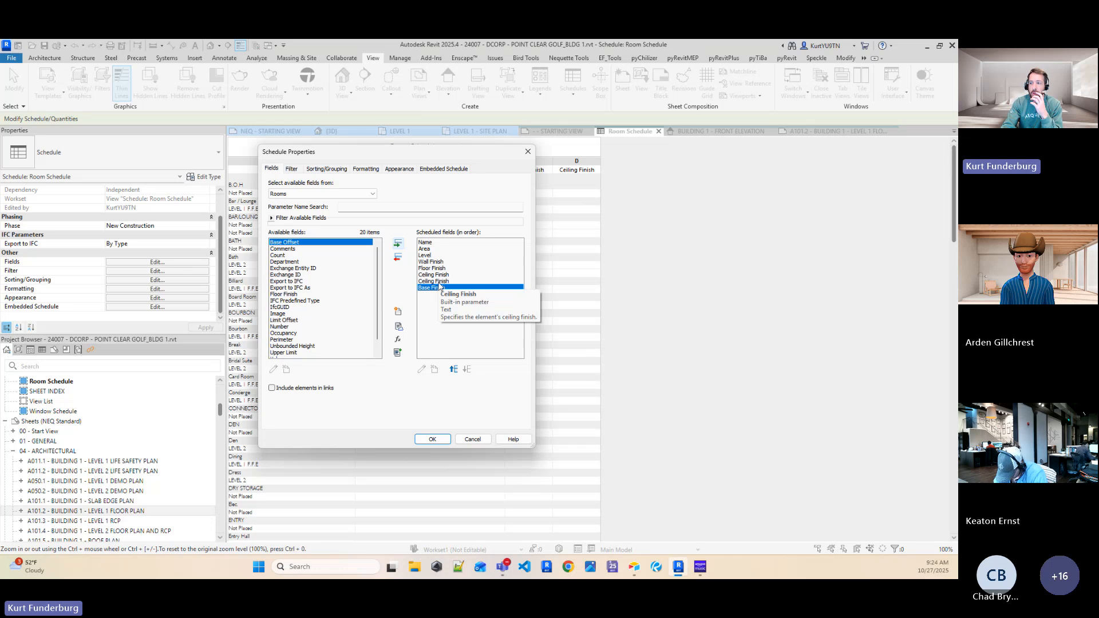
Step: Compare the two Ceiling Finish entries among the scheduled fields and discard the field changes
click(440, 282)
click(439, 268)
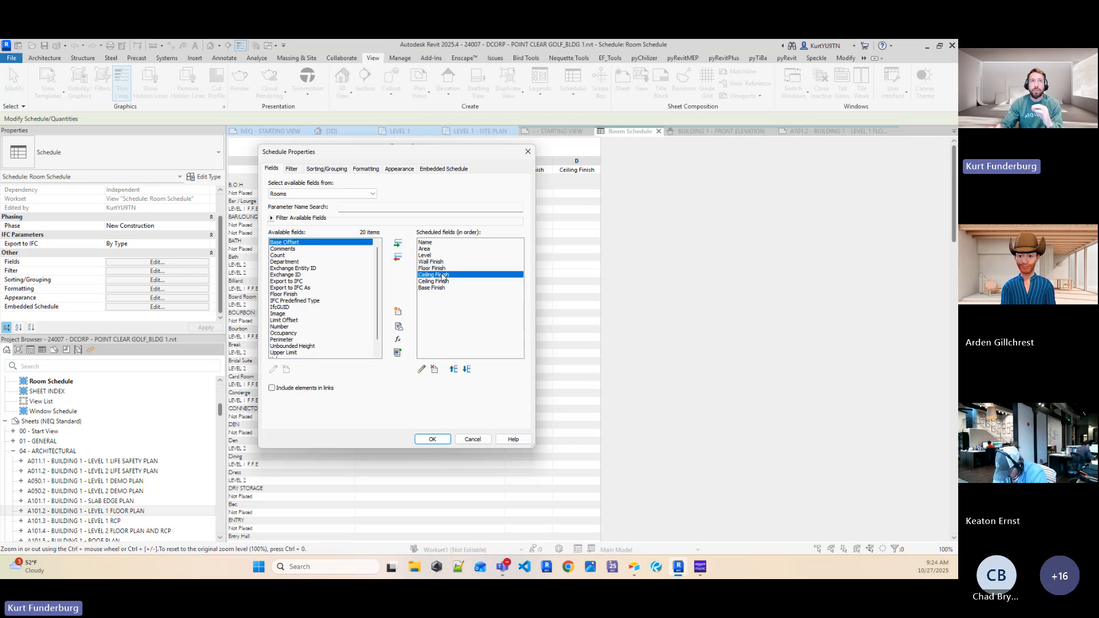
click(442, 275)
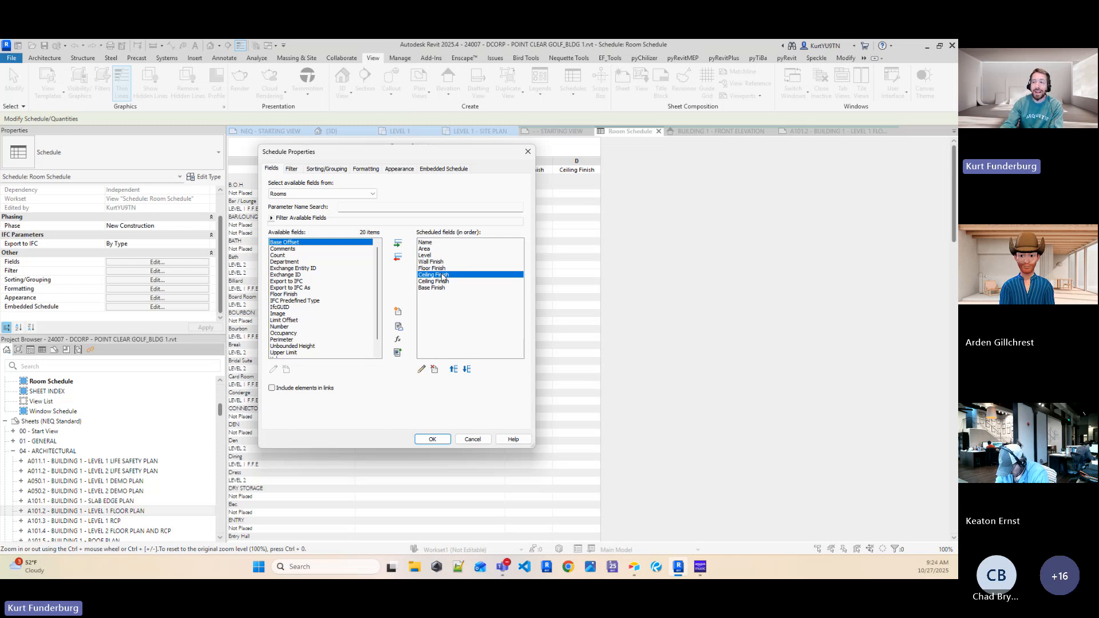
ctrl+click(439, 282)
click(441, 275)
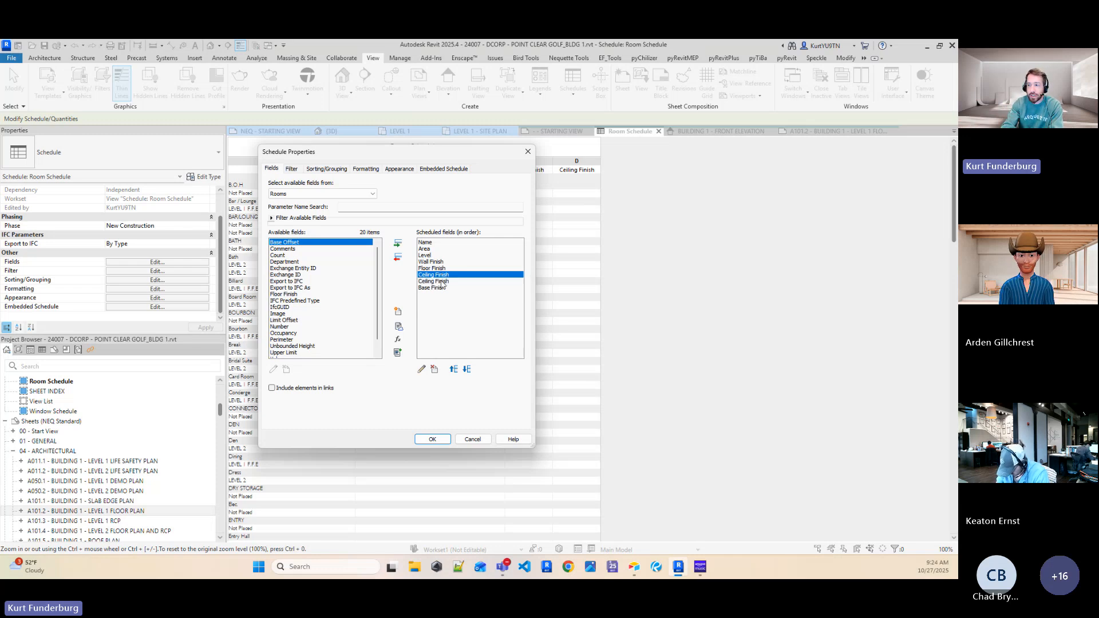
click(441, 282)
click(442, 275)
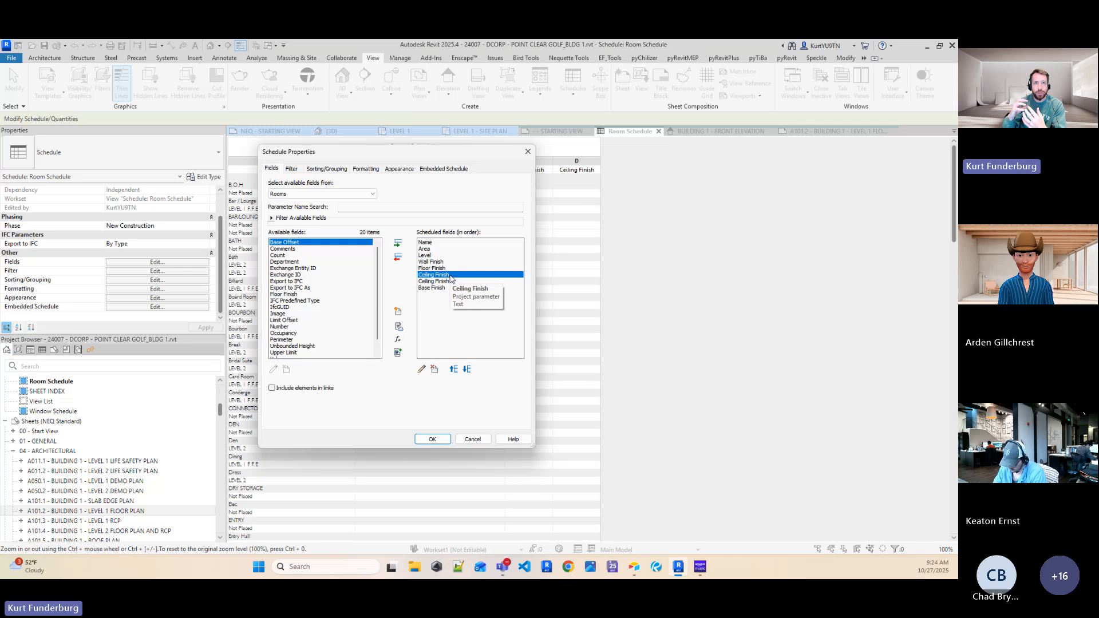
click(473, 439)
Step: Select Private Dining on sheet A101.2 and compare its finish parameters under Identity Data and Data
click(834, 134)
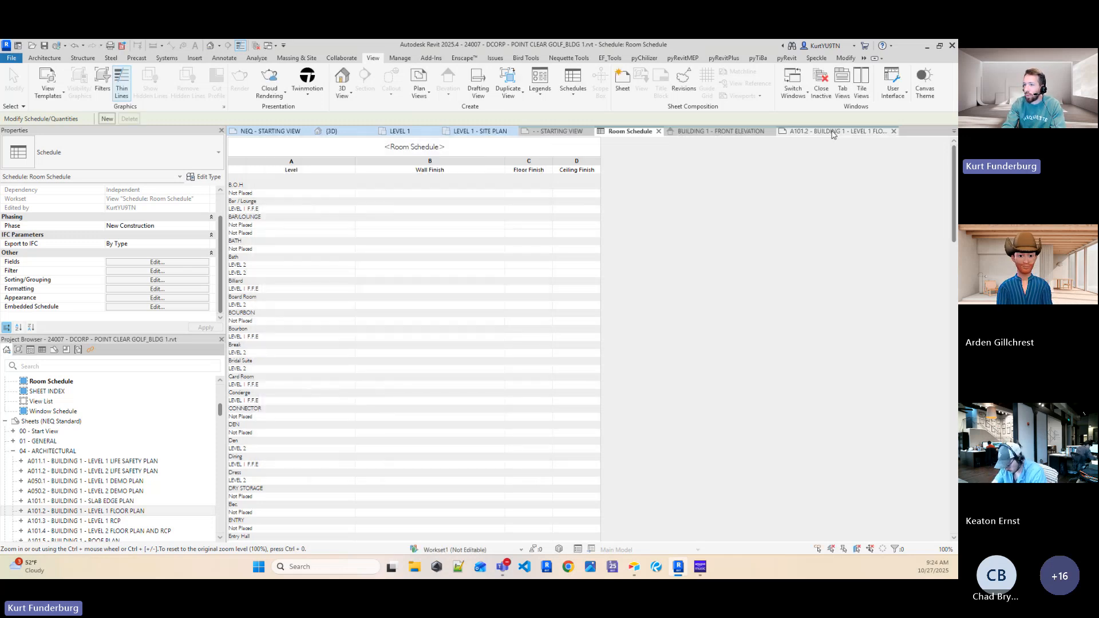
scroll(177, 268, down, 5)
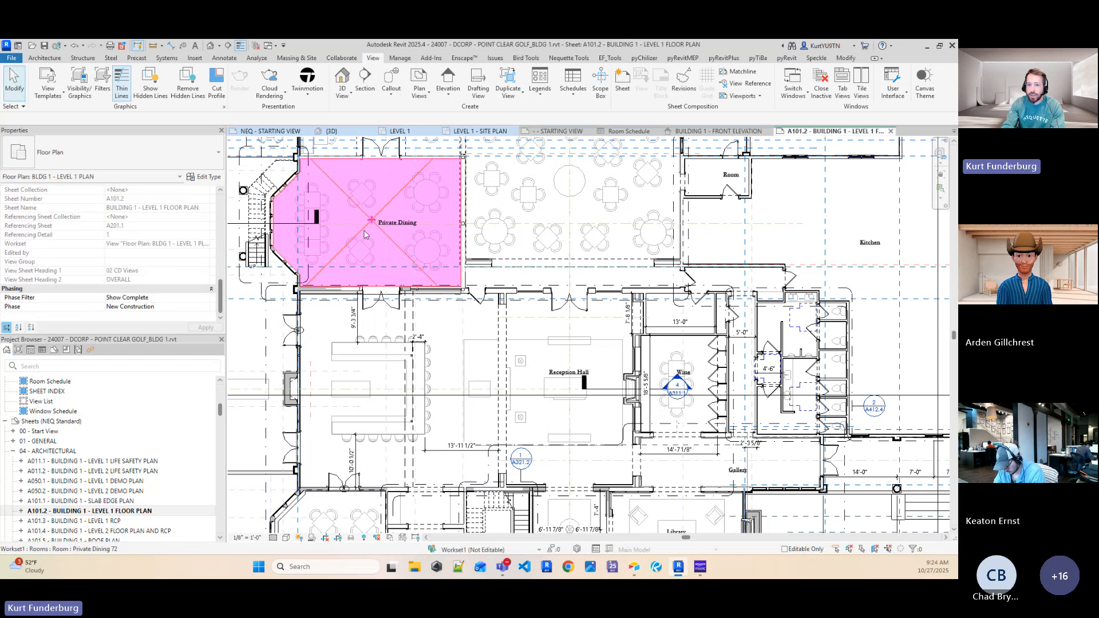
click(365, 234)
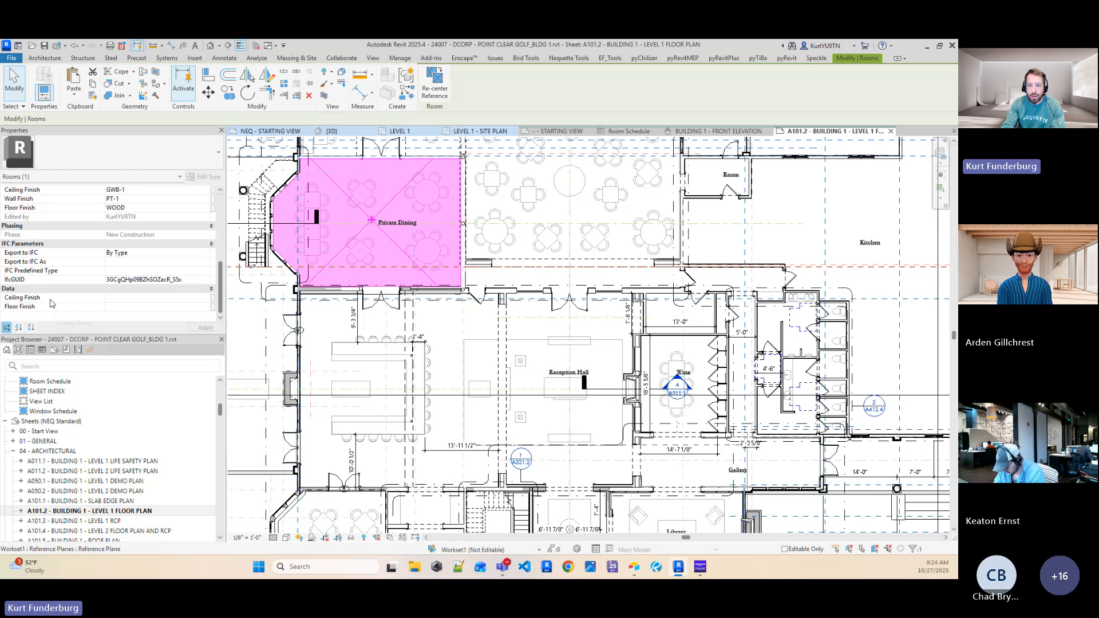
scroll(51, 295, up, 3)
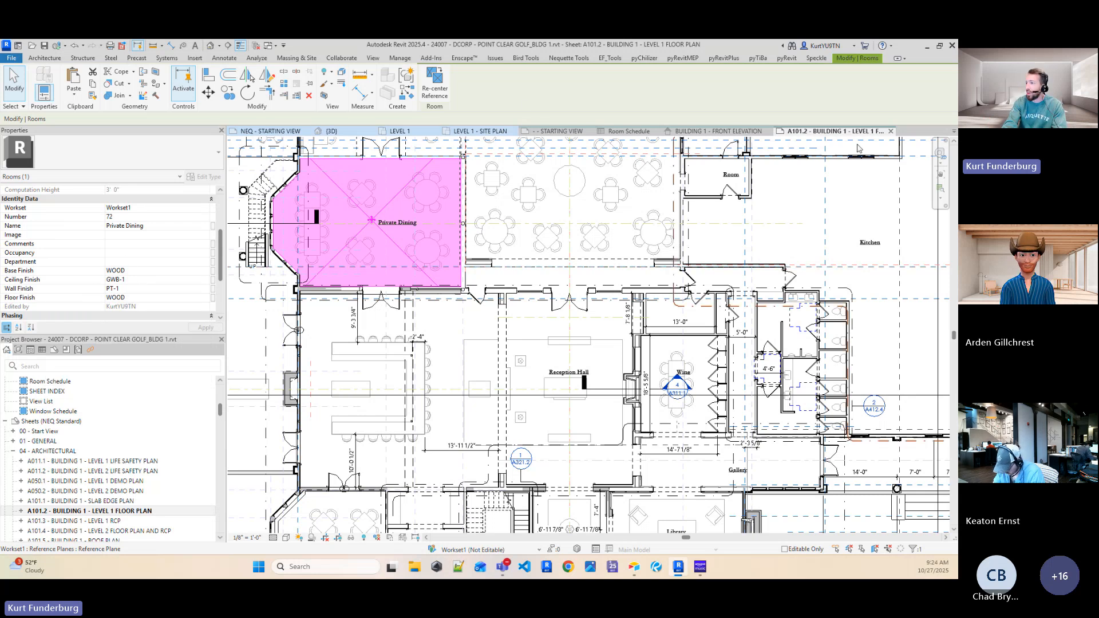
Step: Find the Private Dining row in the Room Schedule and check its wall and floor finish cells
click(628, 132)
scroll(466, 306, down, 15)
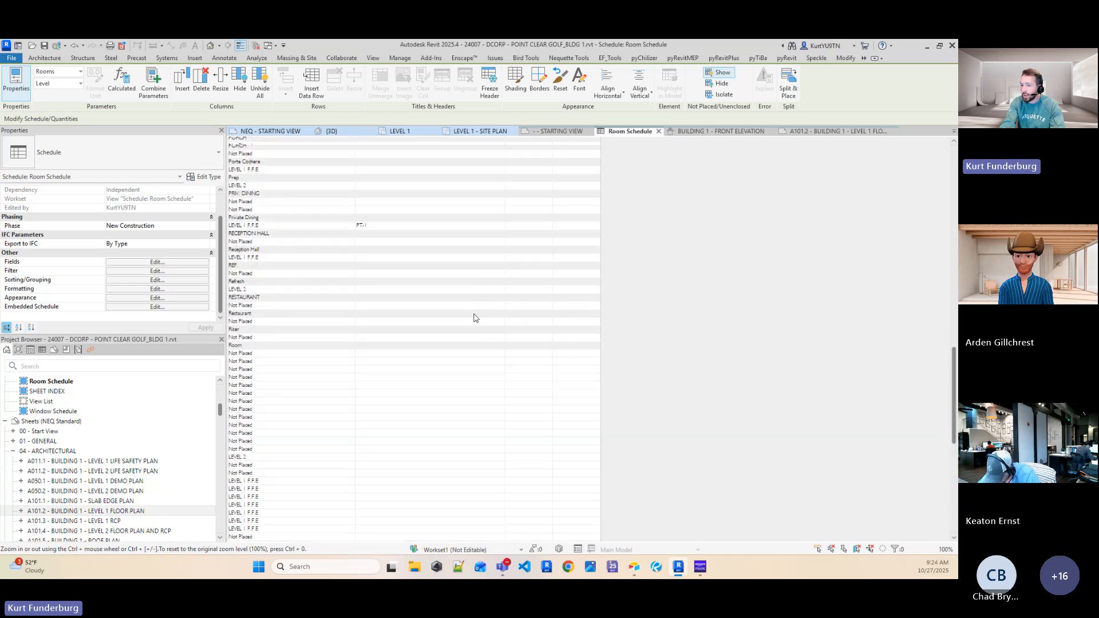
scroll(474, 318, up, 10)
click(411, 465)
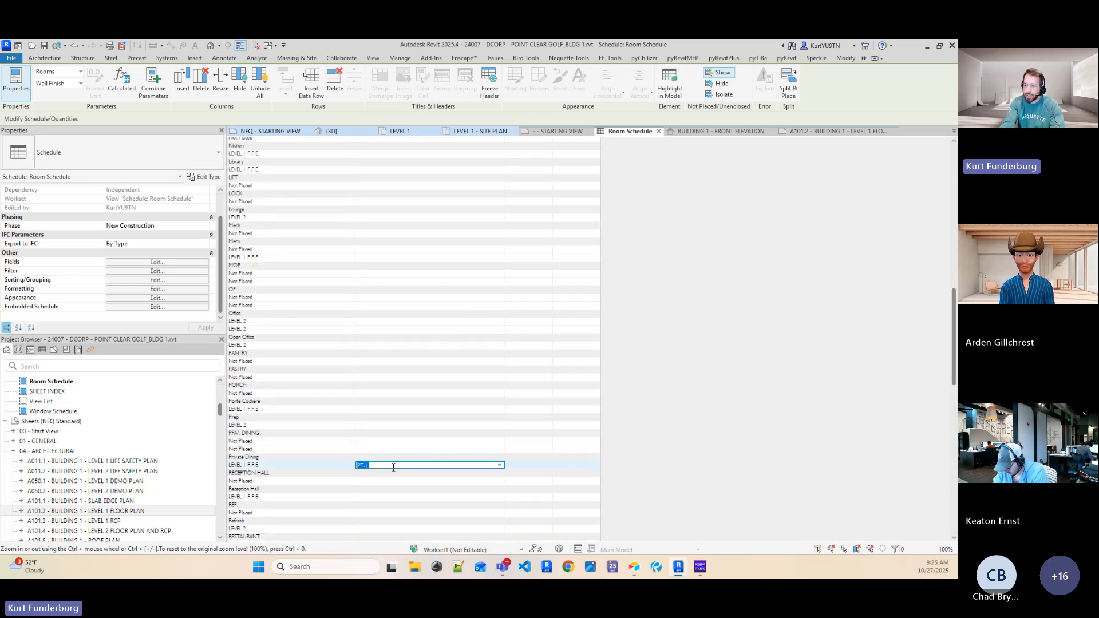
click(547, 468)
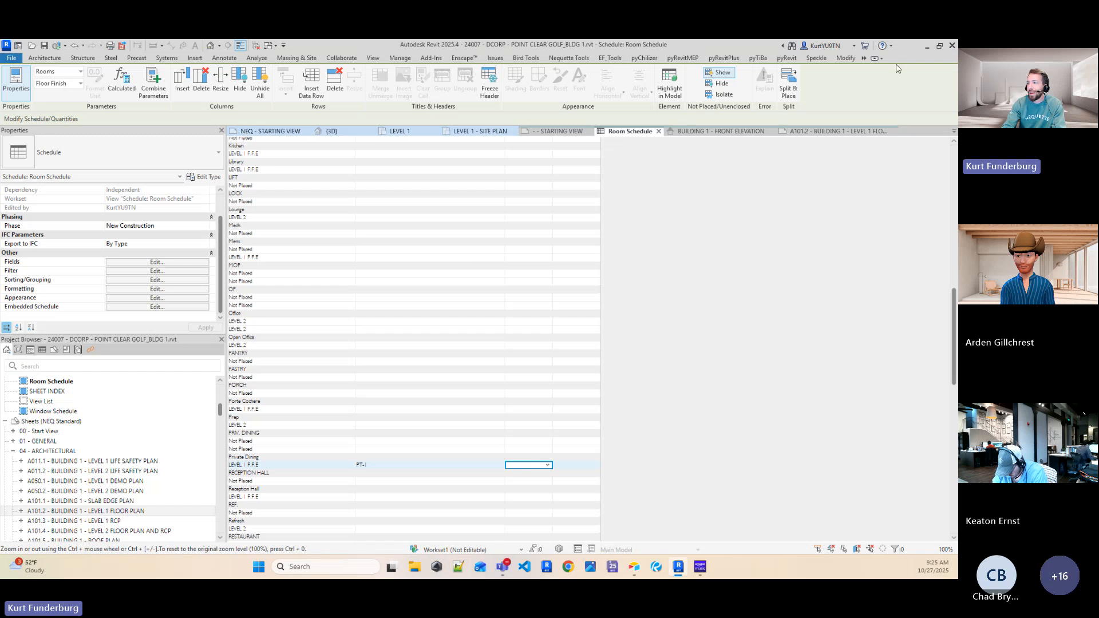
Step: Select the Reception Hall room on the Level 1 floor plan and review its constraints, dimensions and identity data
click(859, 131)
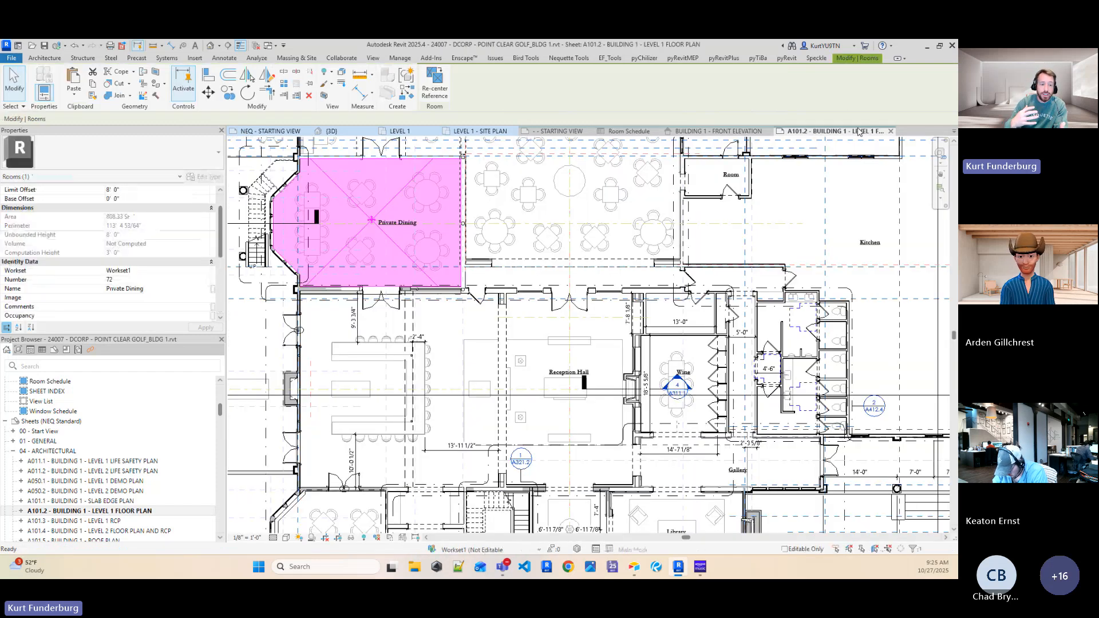
scroll(899, 144, down, 2)
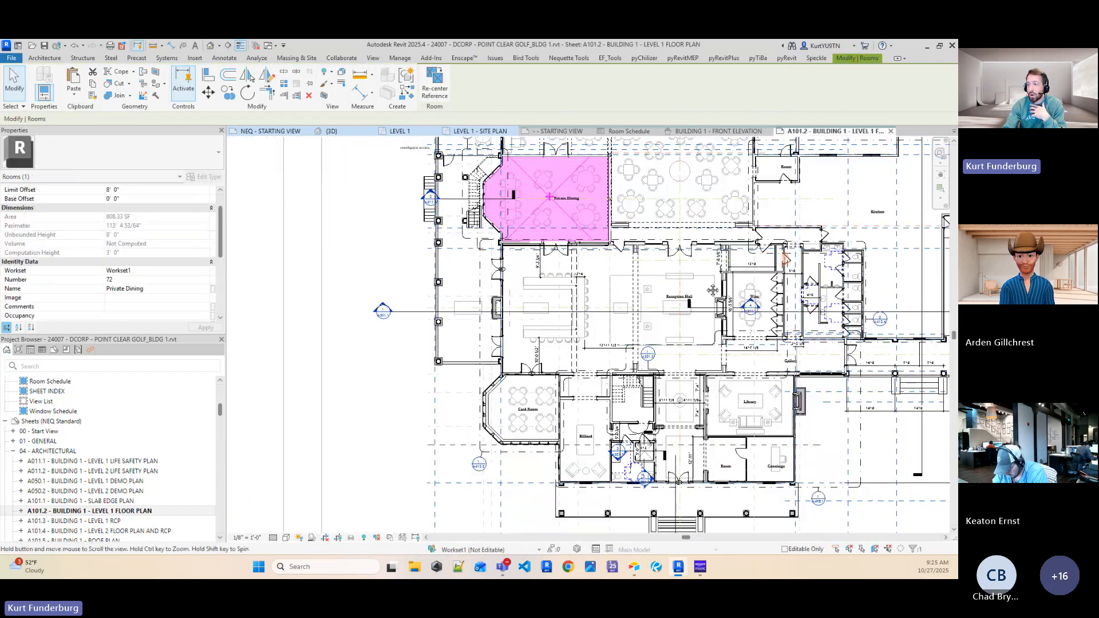
middle_drag(809, 266, 596, 306)
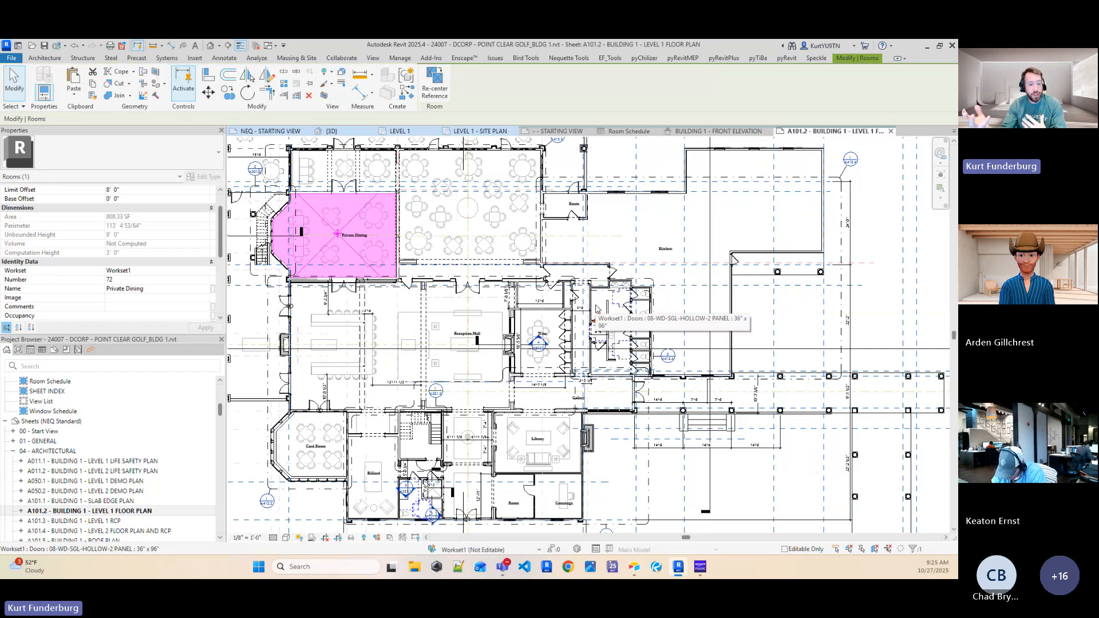
click(474, 338)
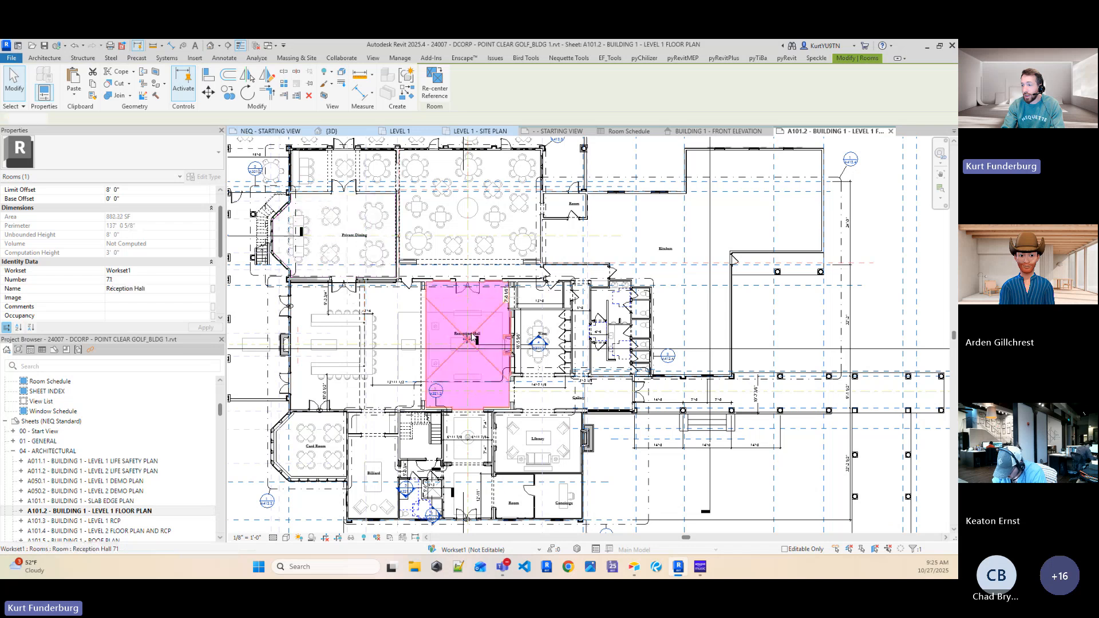
scroll(106, 223, down, 4)
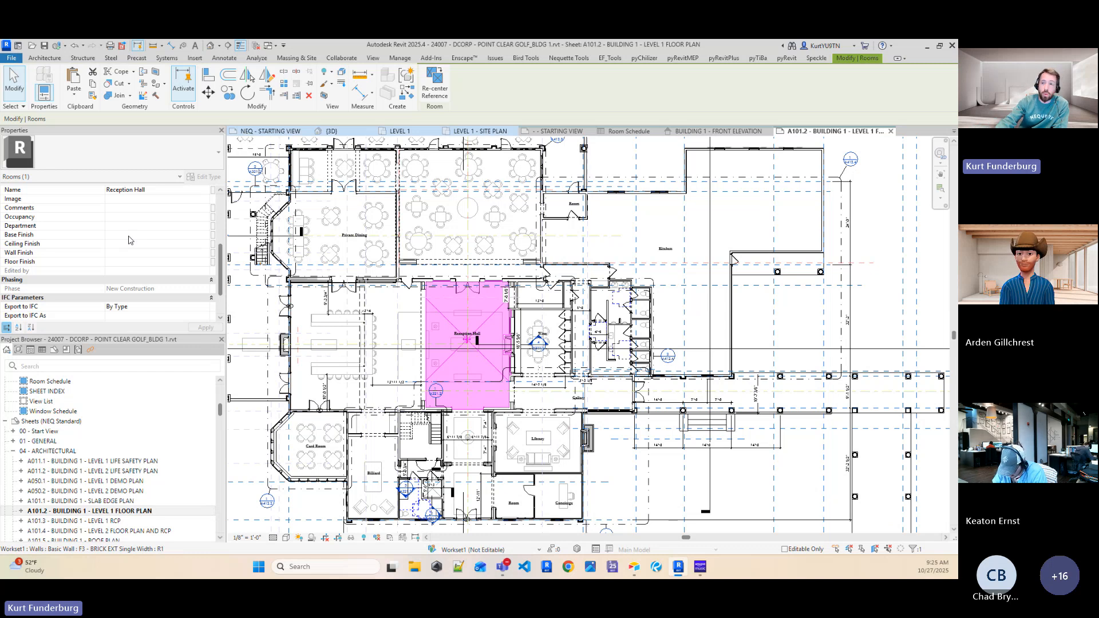
scroll(126, 243, up, 5)
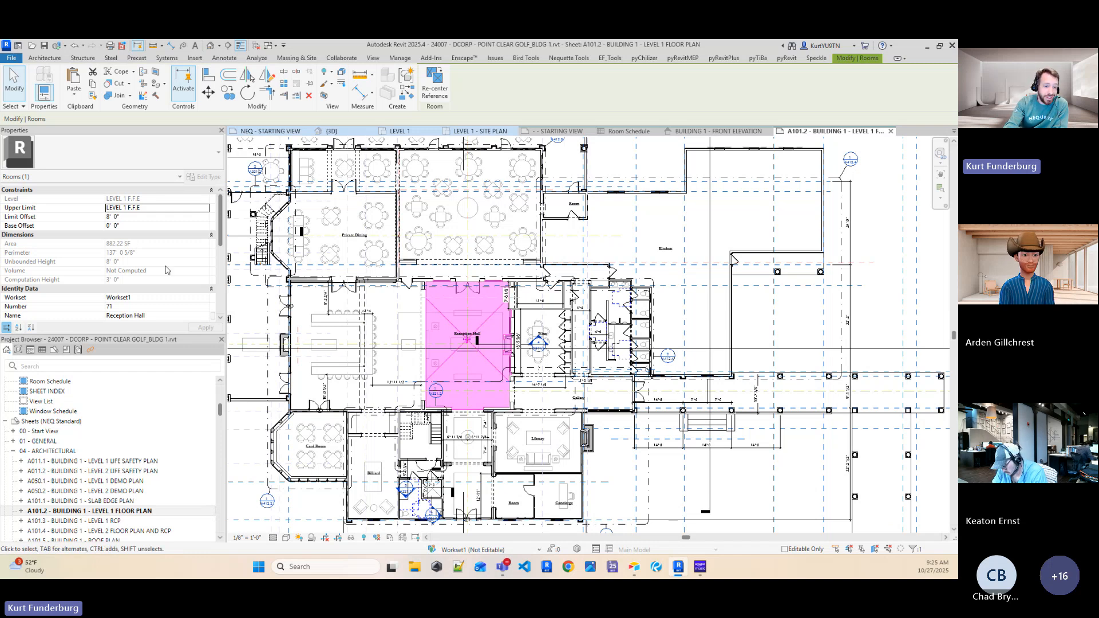
scroll(166, 270, down, 2)
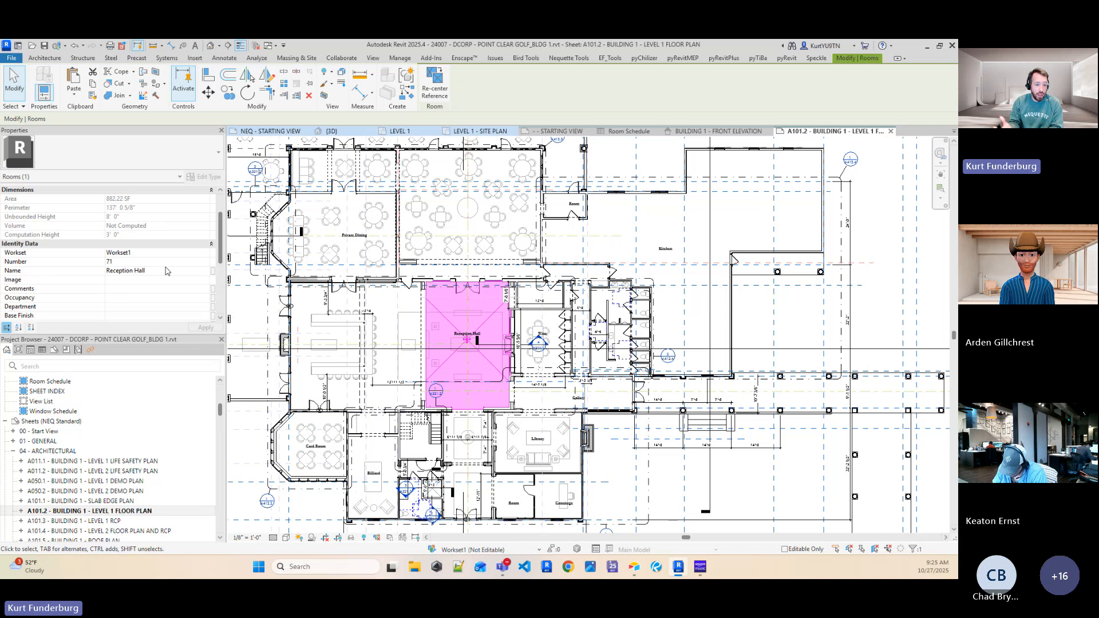
scroll(167, 272, down, 3)
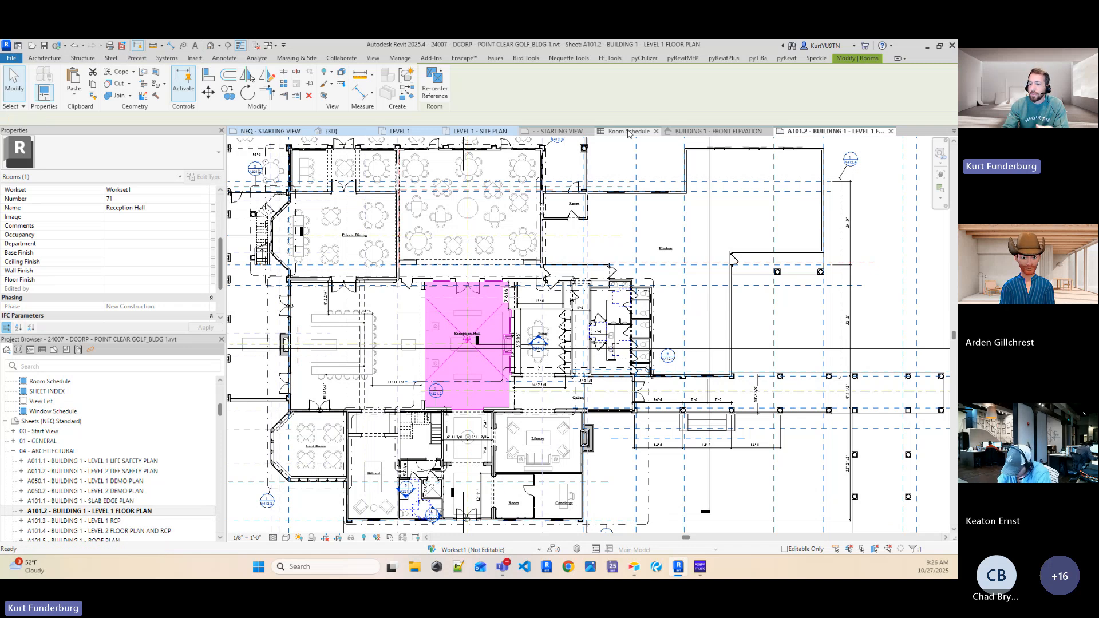
Step: Review the Room Schedule's scheduled fields and the sources its available fields can come from
click(628, 132)
click(193, 262)
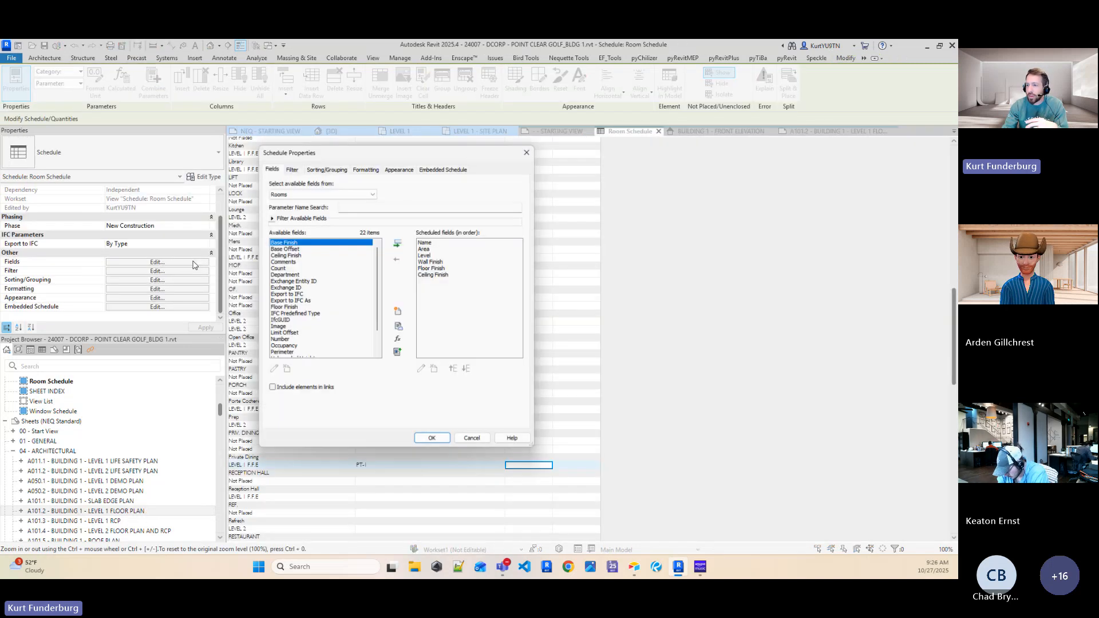
click(314, 195)
click(381, 270)
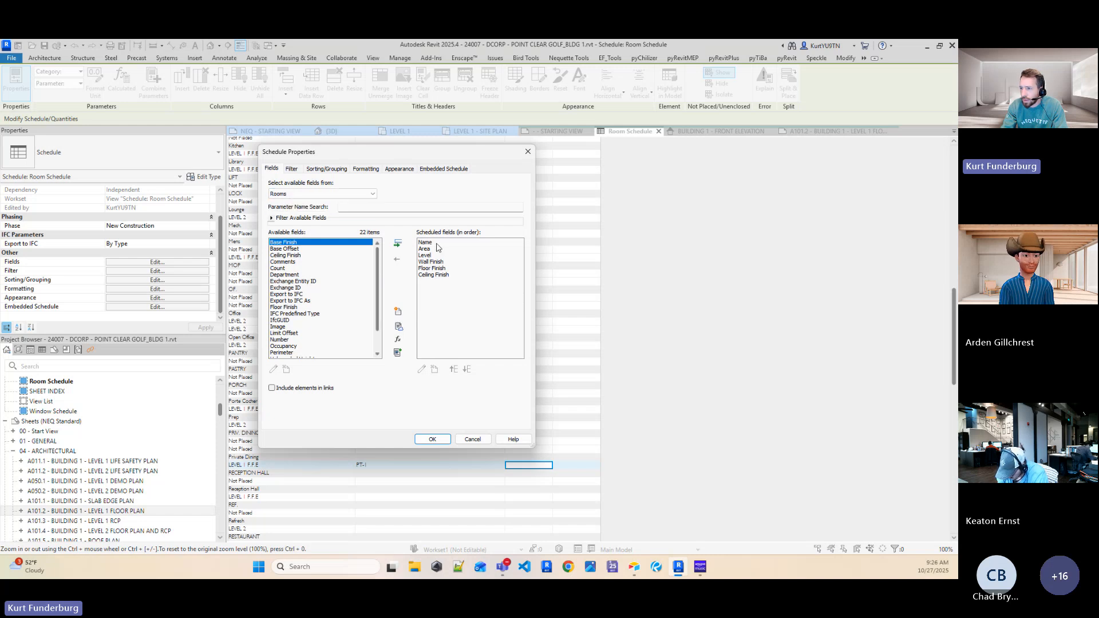
click(432, 439)
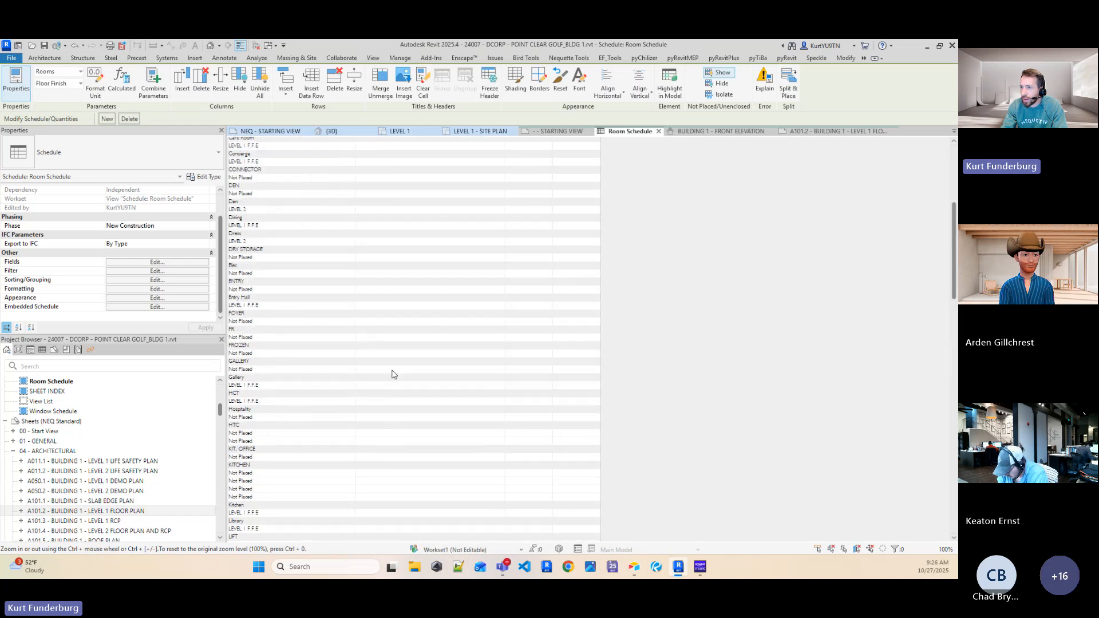
Step: Unhide all columns of the Room Schedule and look through the rows as far as the kitchen entries
click(259, 90)
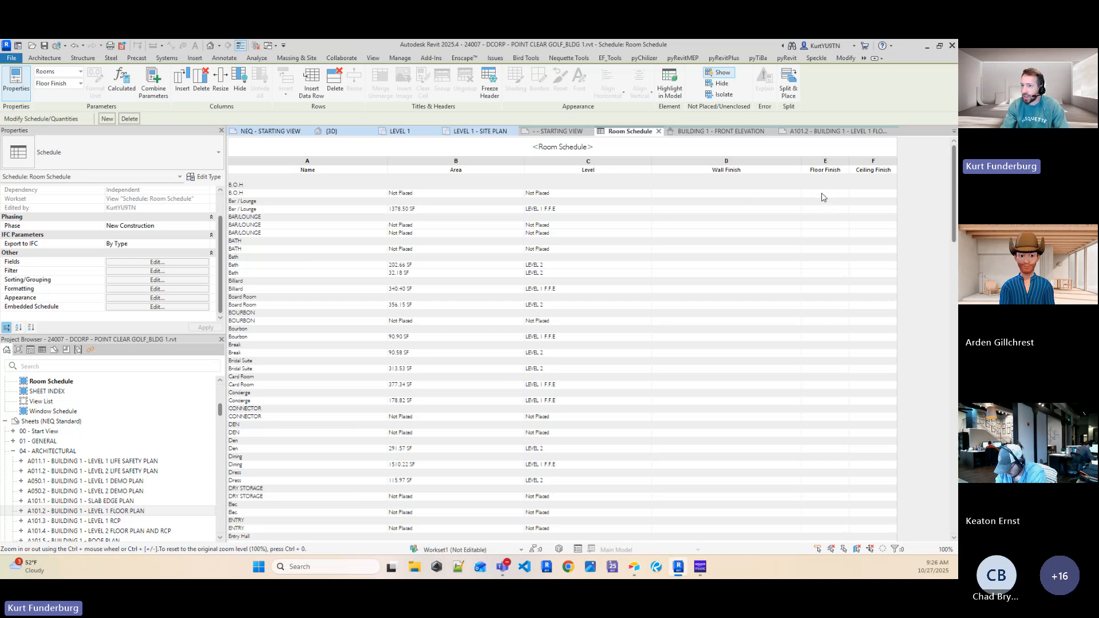
scroll(319, 442, down, 3)
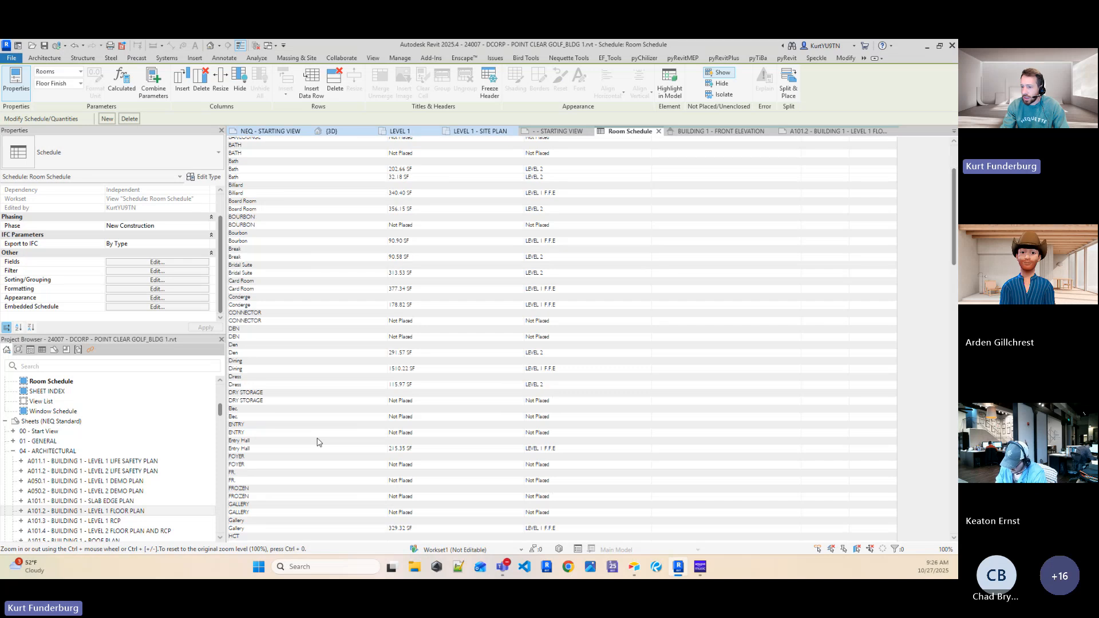
scroll(331, 437, down, 7)
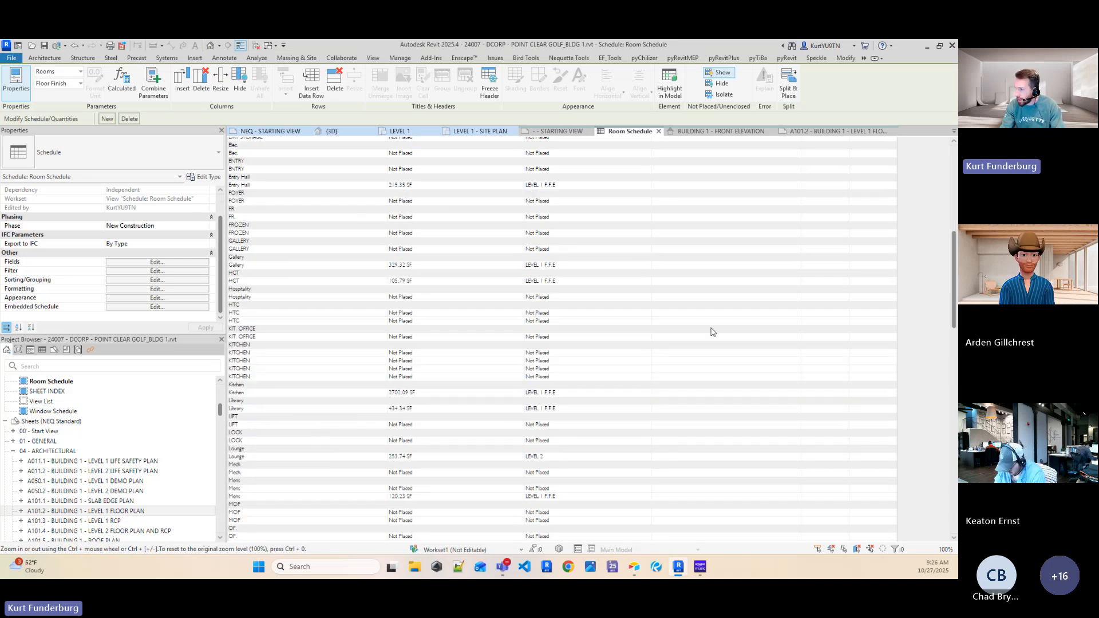
click(738, 352)
scroll(763, 372, up, 5)
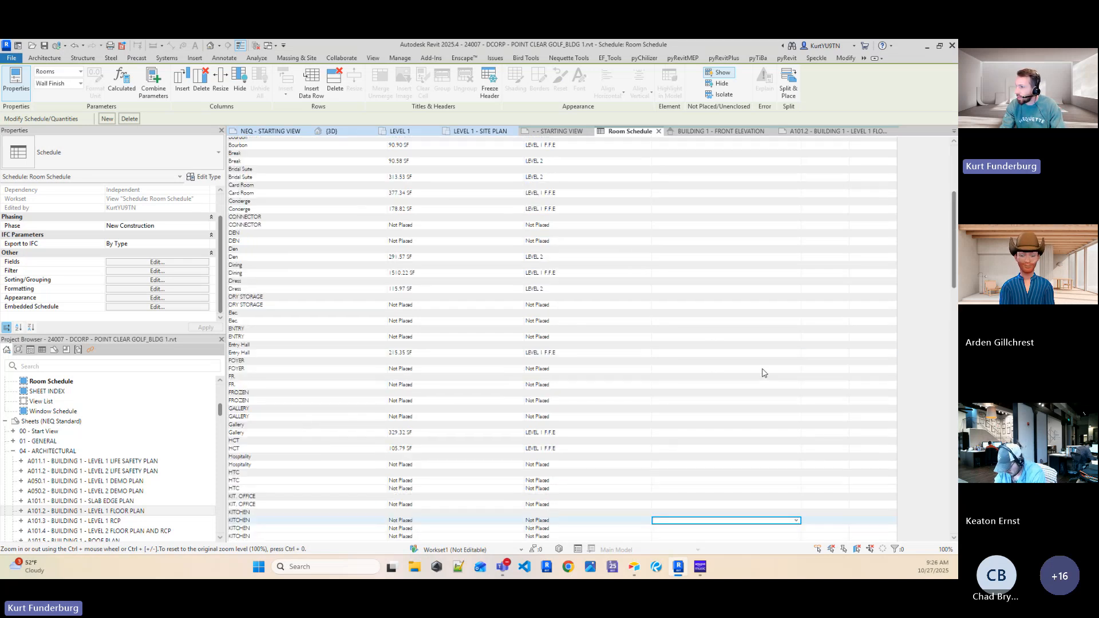
Step: Set the floor finish of the first KITCHEN row in the Room Schedule to TILE
scroll(763, 374, down, 4)
click(827, 377)
text(Ti)
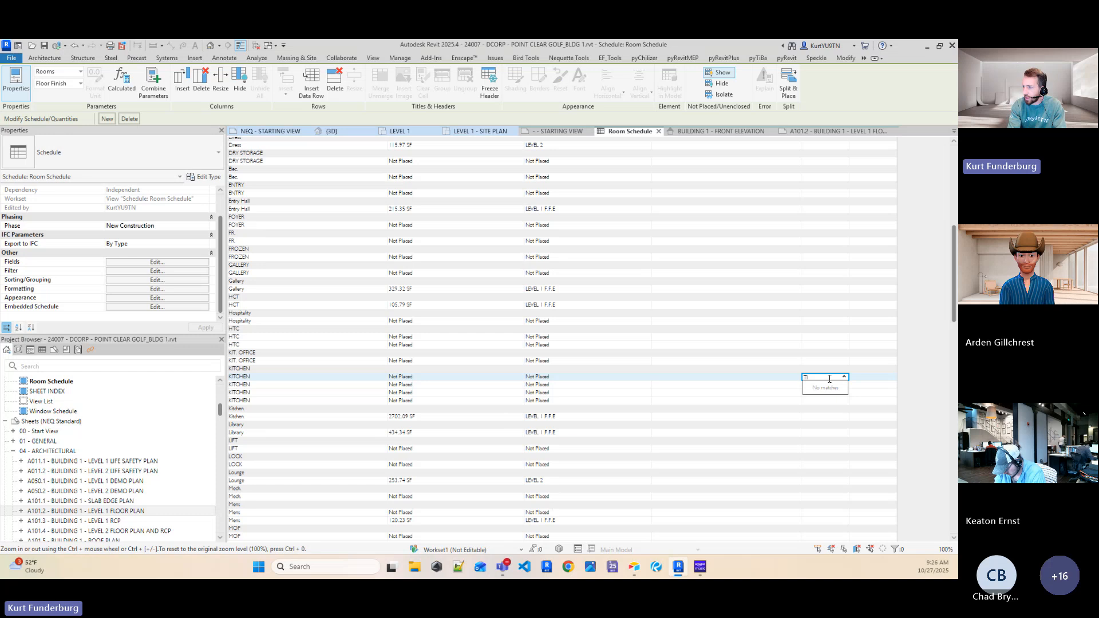
text(LE)
key(Return)
key(ctrl+c)
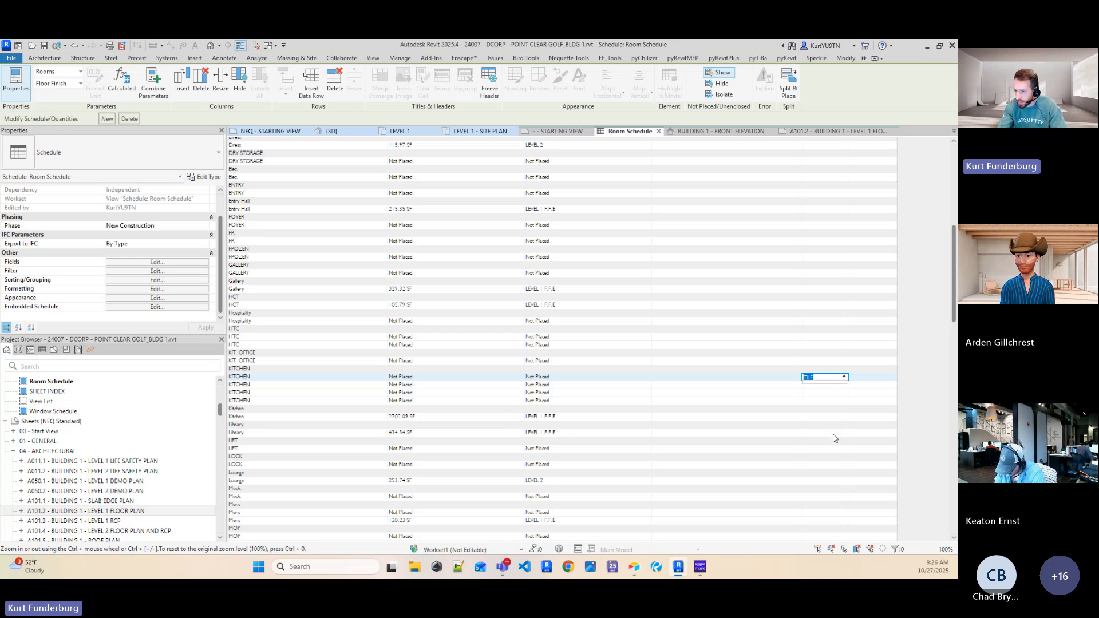
Step: Paste TILE as the floor finish into all nine rows of the WC group, from the first one down to the Level 2 room
scroll(824, 441, down, 7)
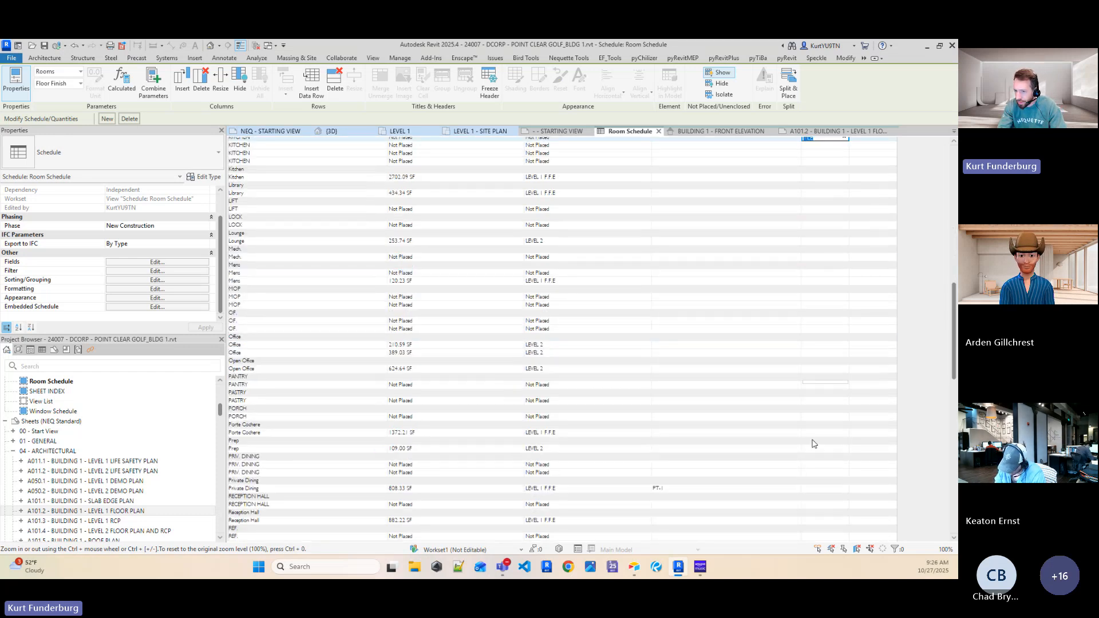
scroll(815, 443, down, 12)
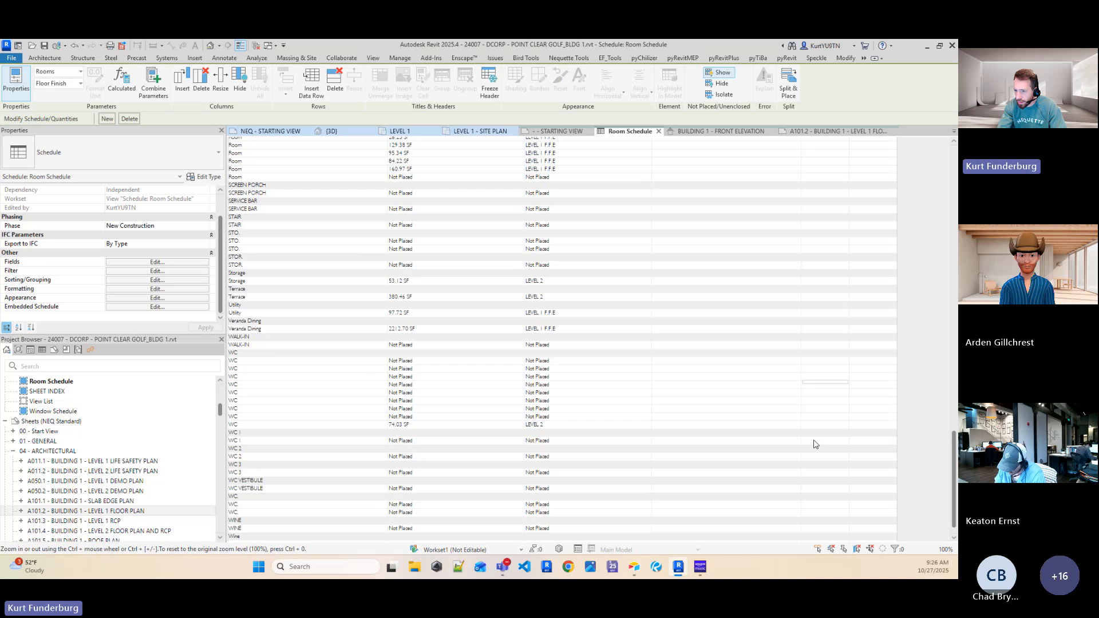
click(821, 362)
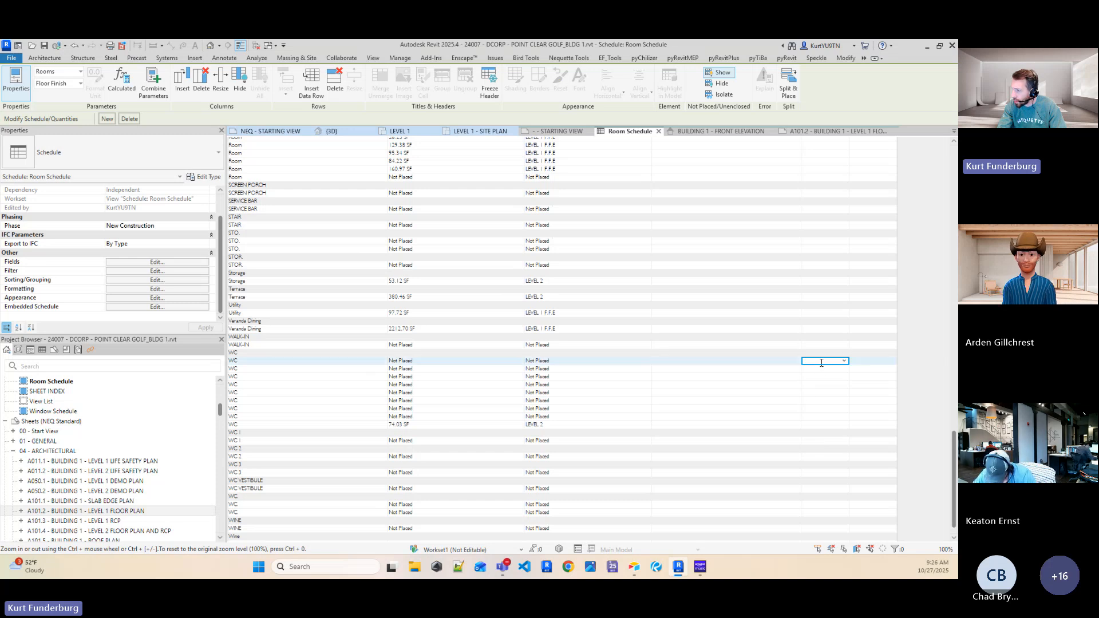
key(ctrl+v)
click(817, 368)
key(ctrl+v)
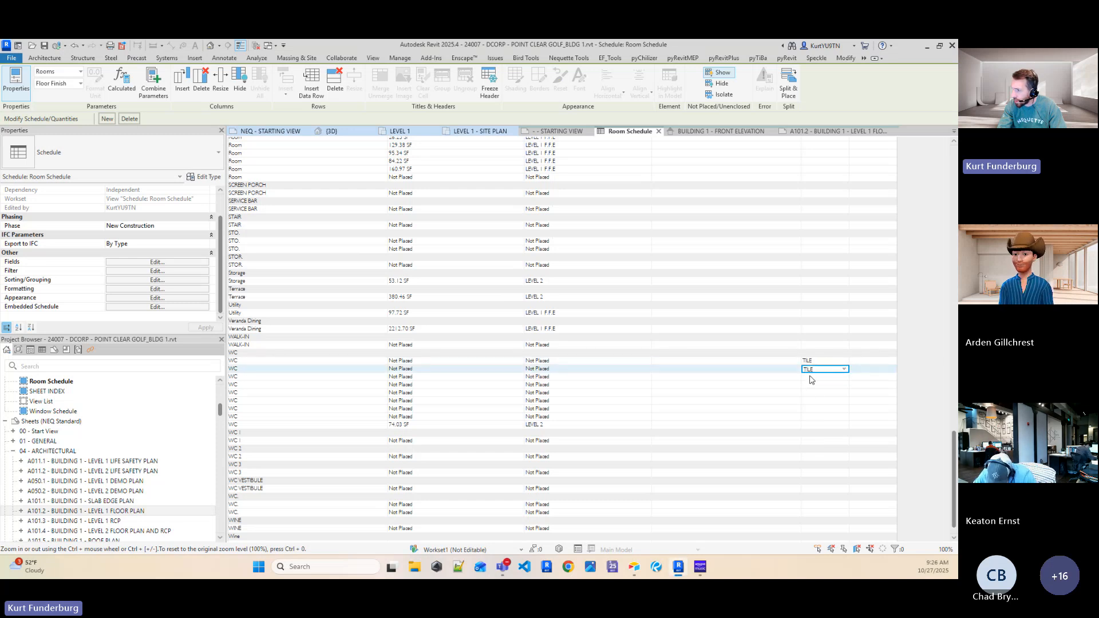
click(812, 377)
key(ctrl+v)
click(813, 385)
key(ctrl+v)
click(813, 393)
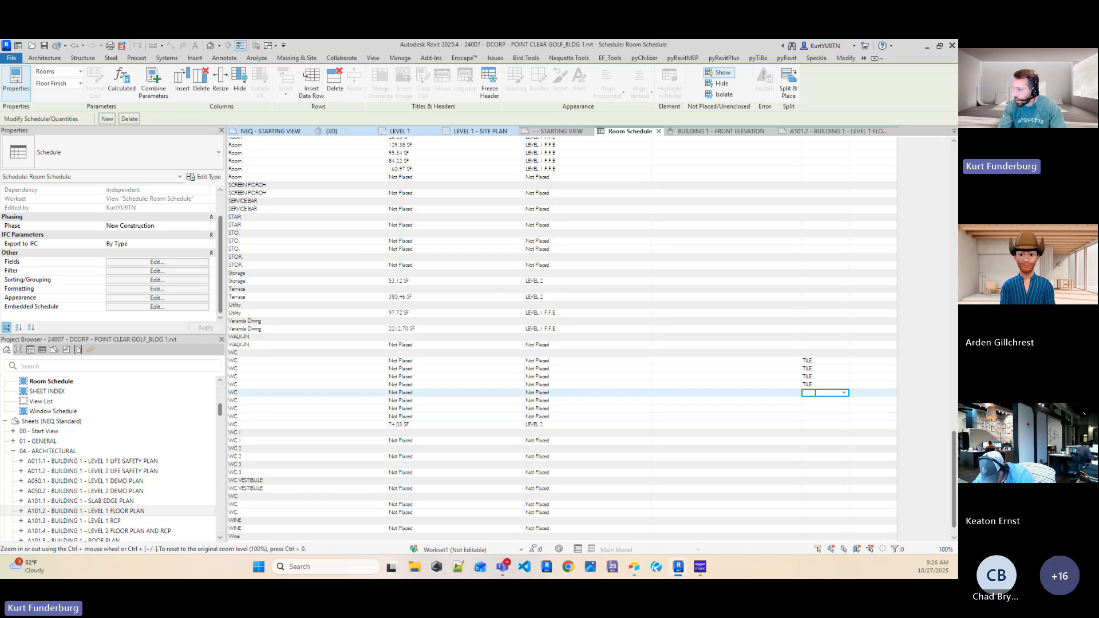
key(ctrl+v)
click(813, 401)
key(ctrl+v)
click(813, 409)
key(ctrl+v)
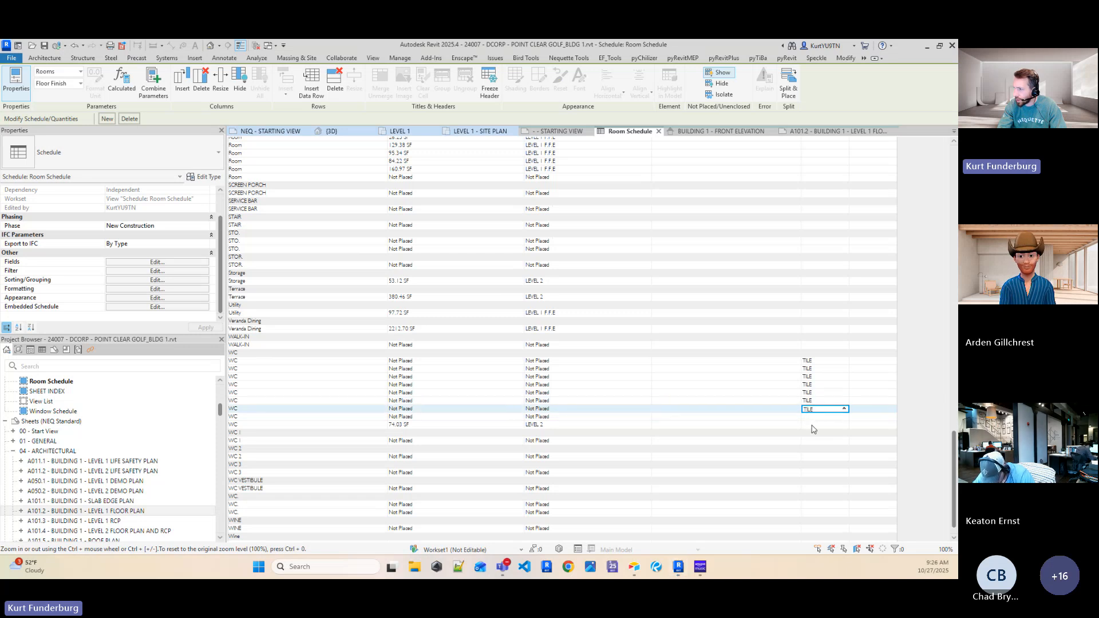
click(813, 416)
key(ctrl+v)
click(813, 425)
key(ctrl+v)
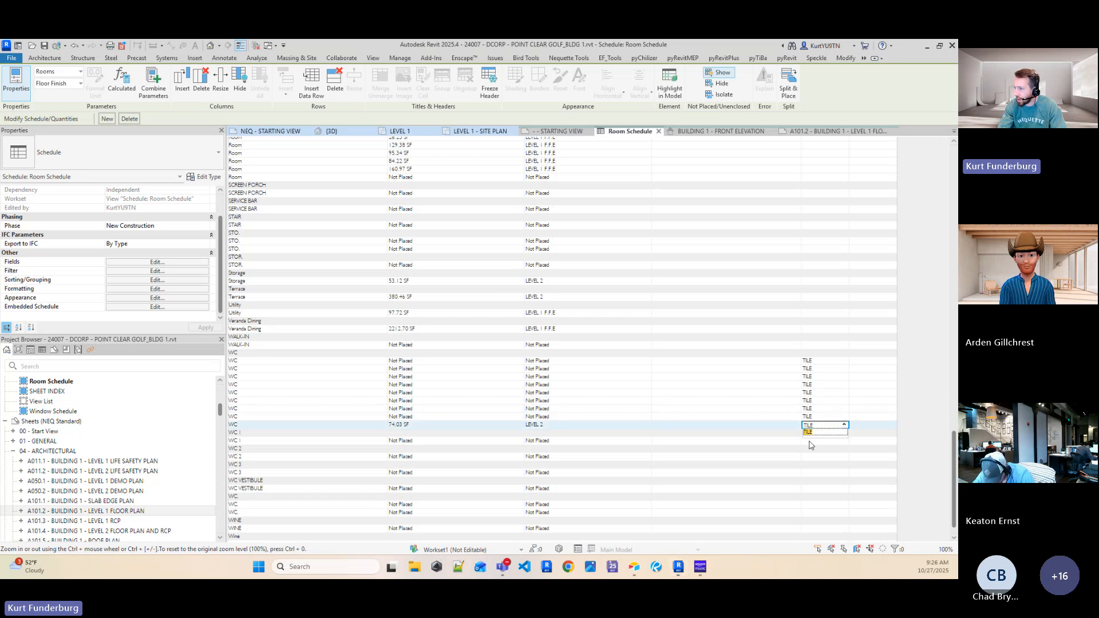
Step: Paste TILE as the floor finish of the WC 1, WC 2 and WC 3 rooms
click(812, 441)
key(ctrl+v)
click(813, 456)
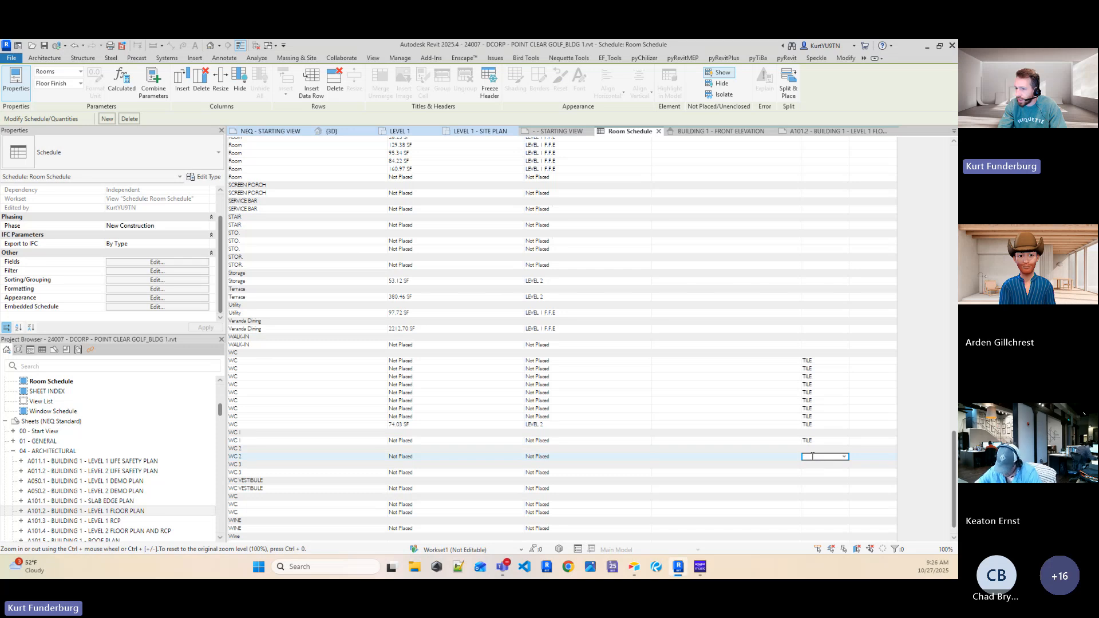
key(ctrl+v)
click(813, 472)
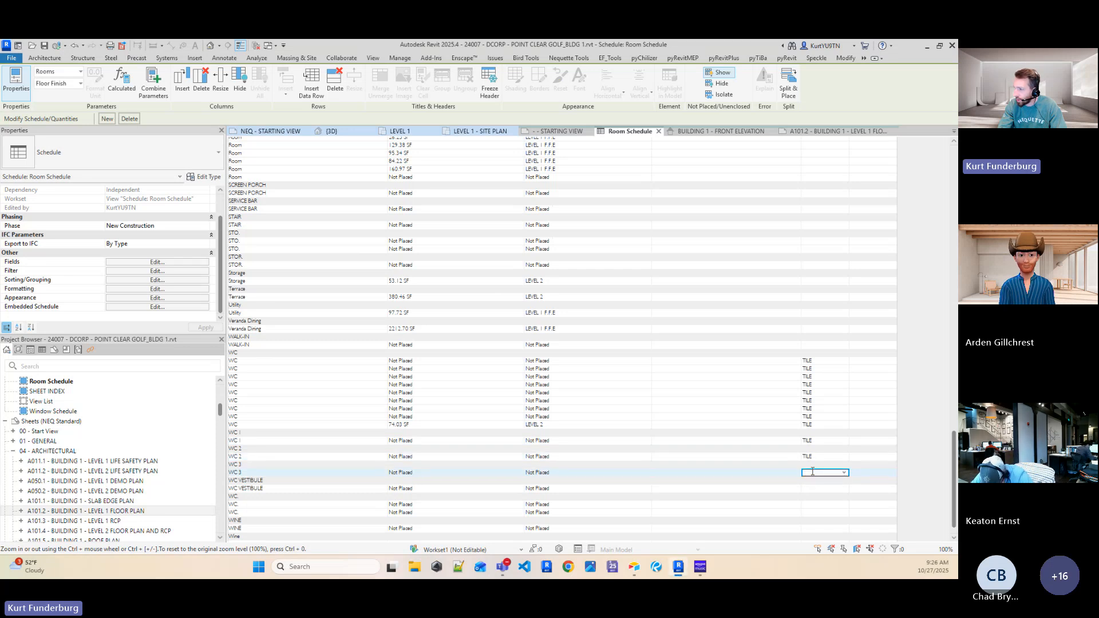
key(ctrl+v)
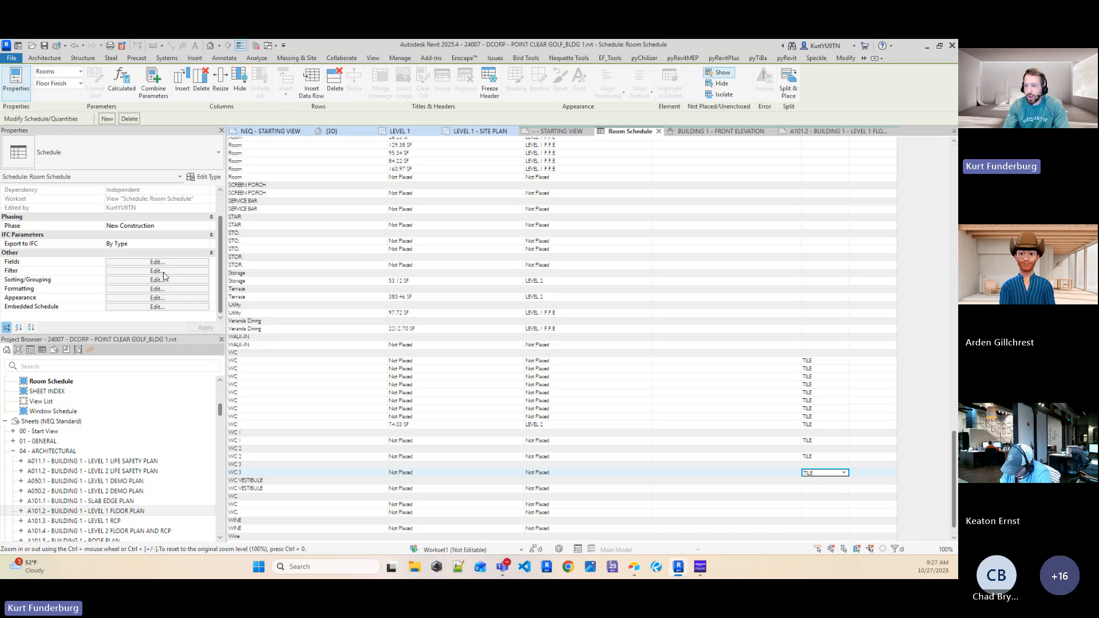
Step: Filter the Room Schedule to rooms whose Floor Finish equals TILE
click(163, 272)
click(338, 184)
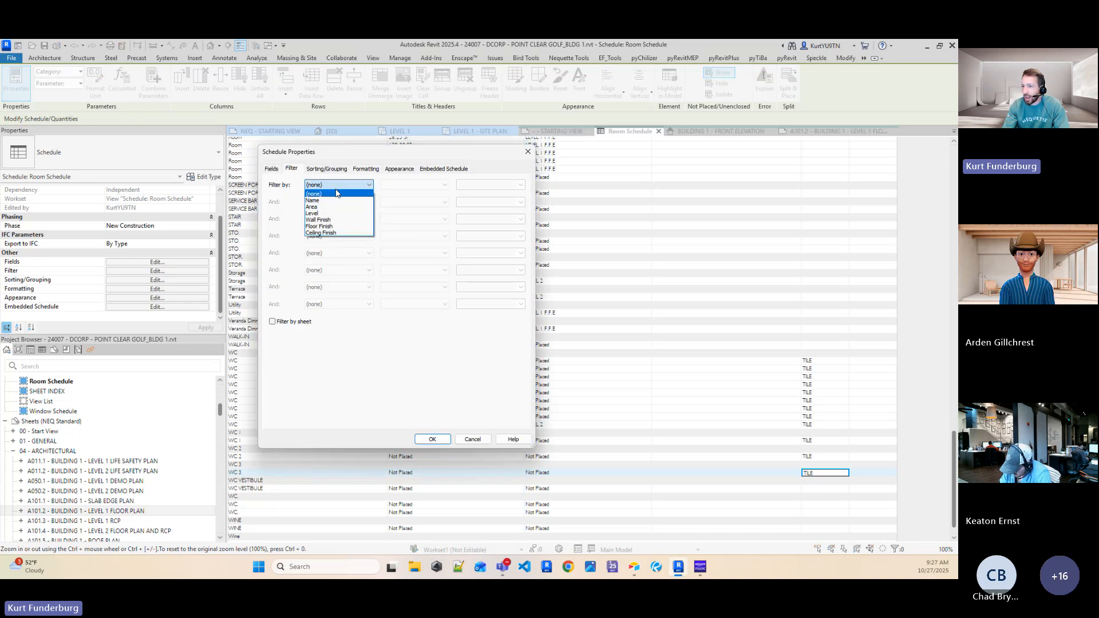
click(352, 231)
click(400, 184)
click(503, 185)
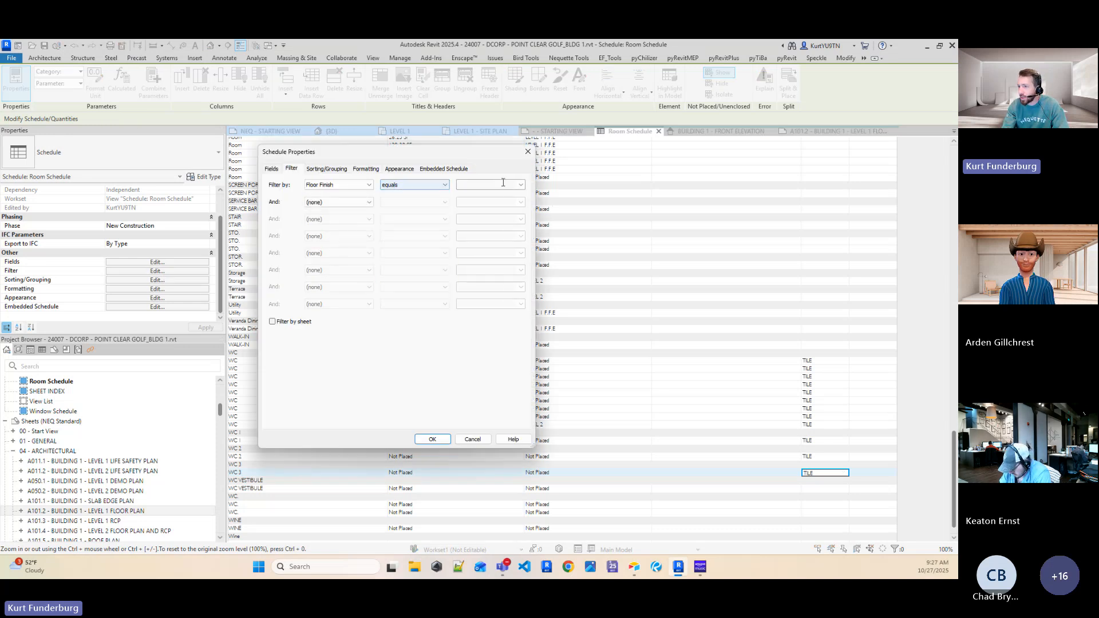
click(520, 185)
click(486, 193)
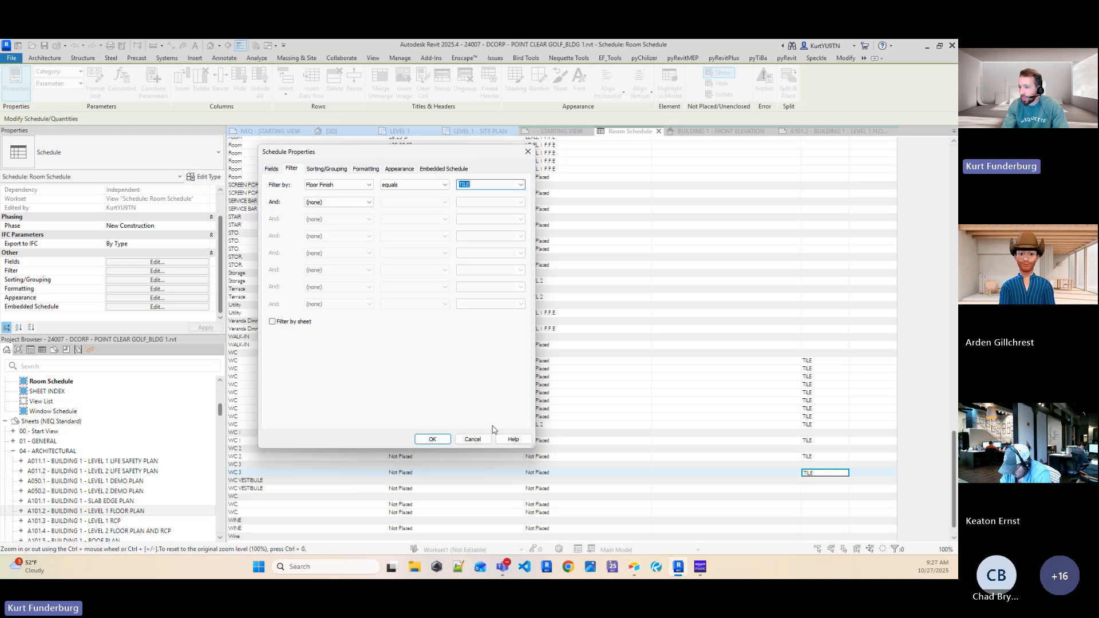
click(432, 439)
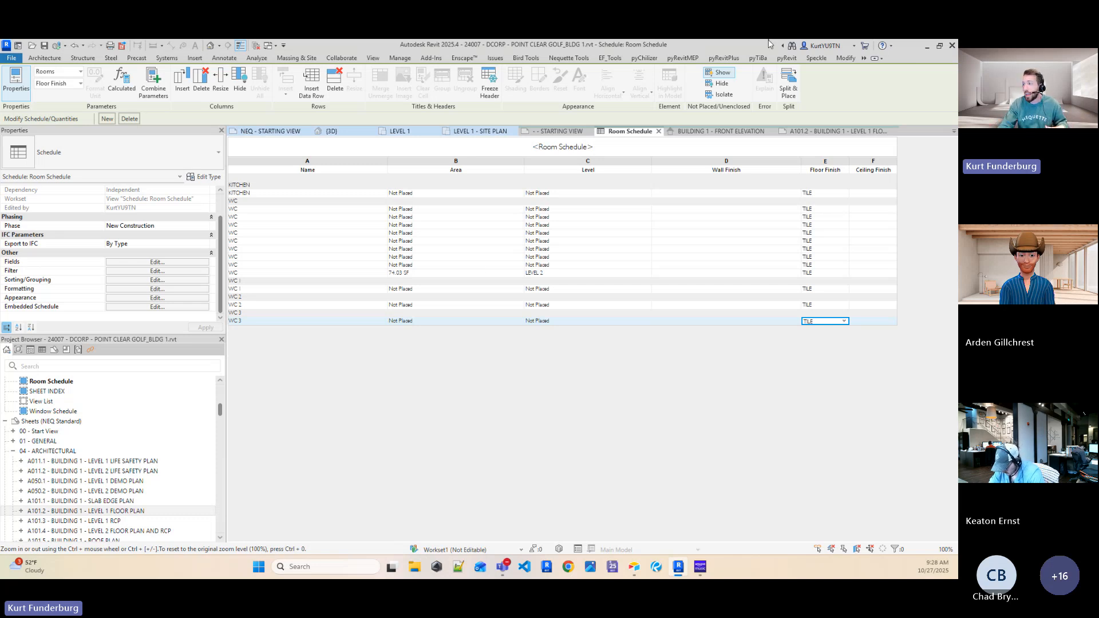
Step: Select the Reception Hall room on sheet A101.2 and review the sheet's PDF export settings without exporting
click(841, 132)
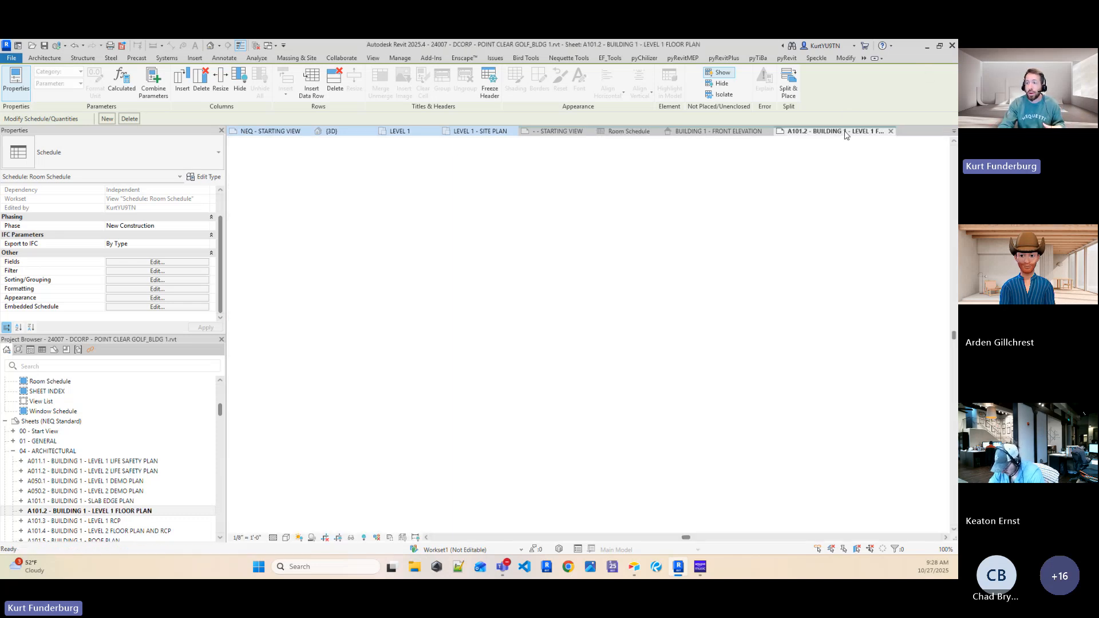
click(485, 323)
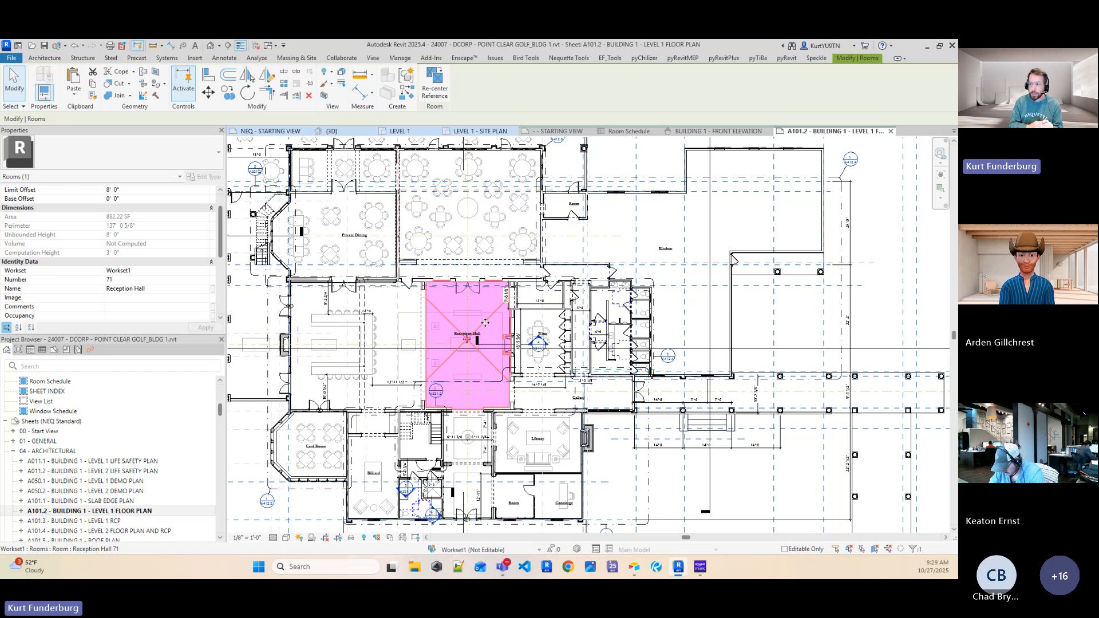
click(12, 59)
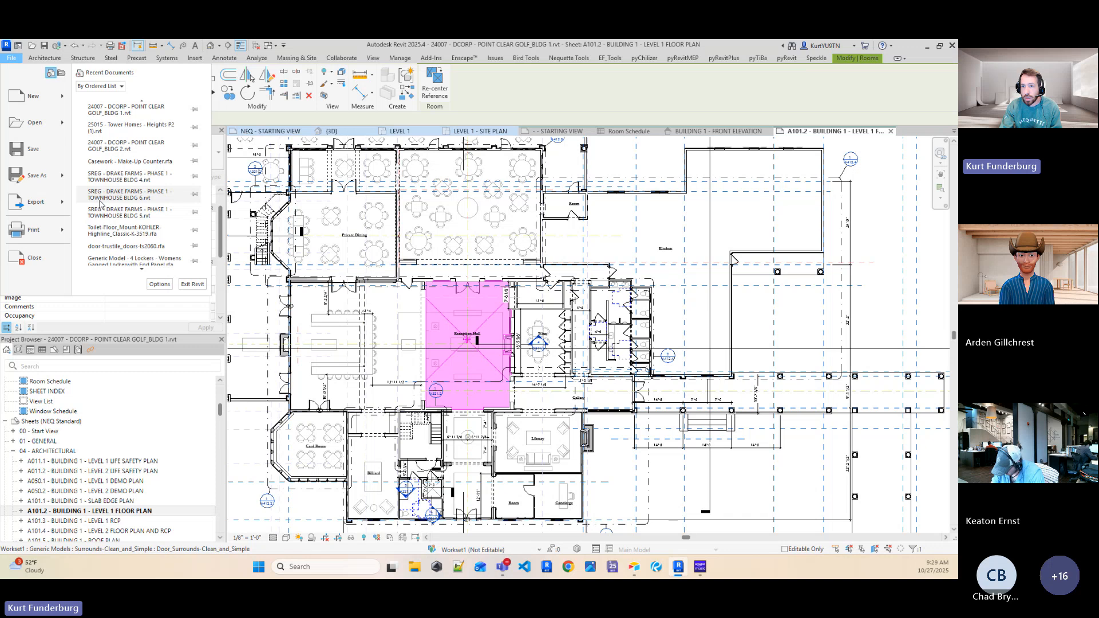
mouse_move(51, 201)
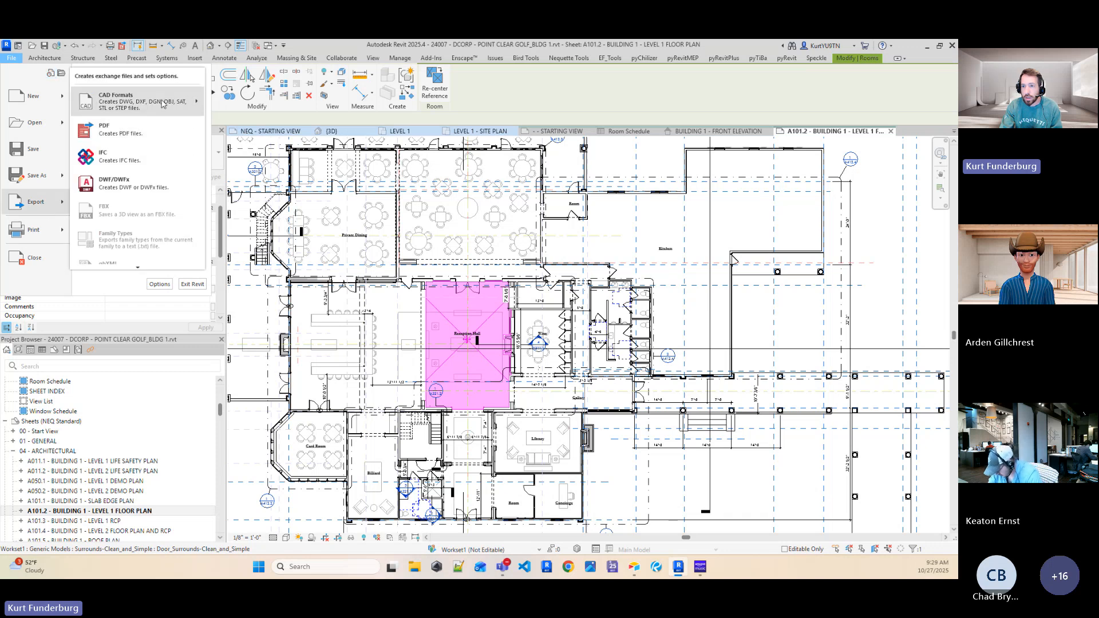
click(168, 135)
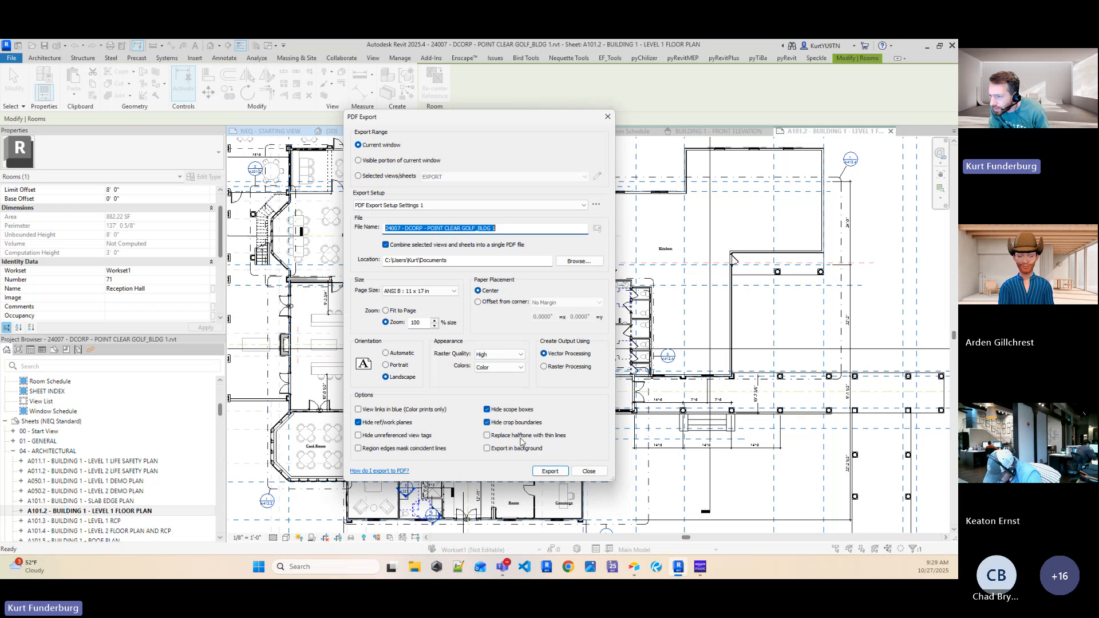
click(589, 473)
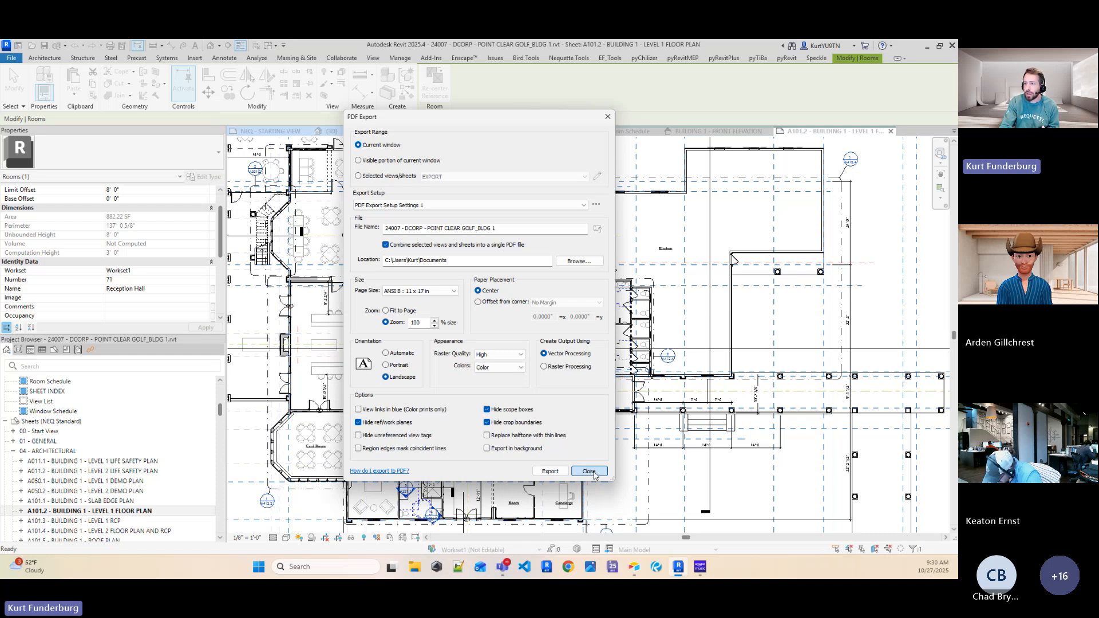
click(590, 471)
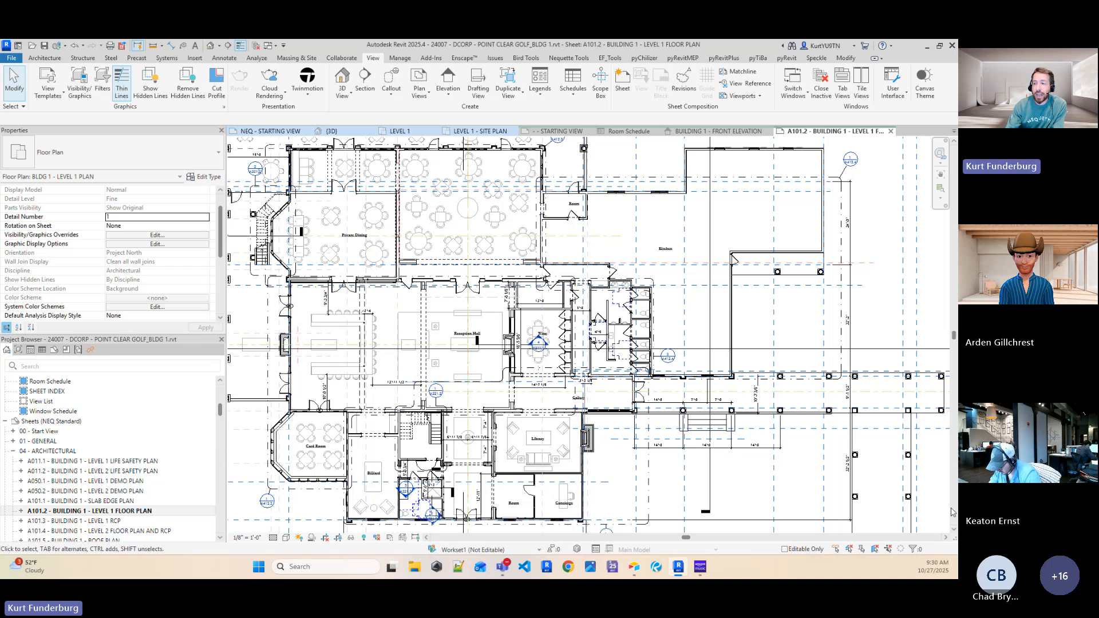
Step: Select the Reception Hall room on the floor plan and examine its boundary along the wall opening beside it
click(484, 328)
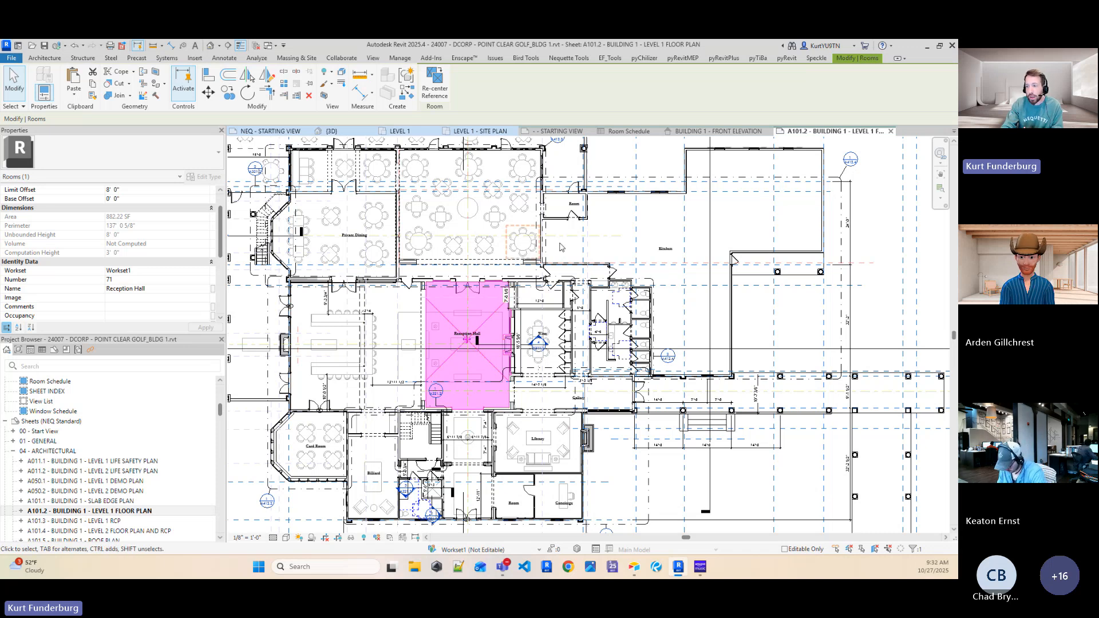
scroll(558, 244, up, 3)
middle_drag(228, 381, 440, 297)
scroll(479, 272, up, 5)
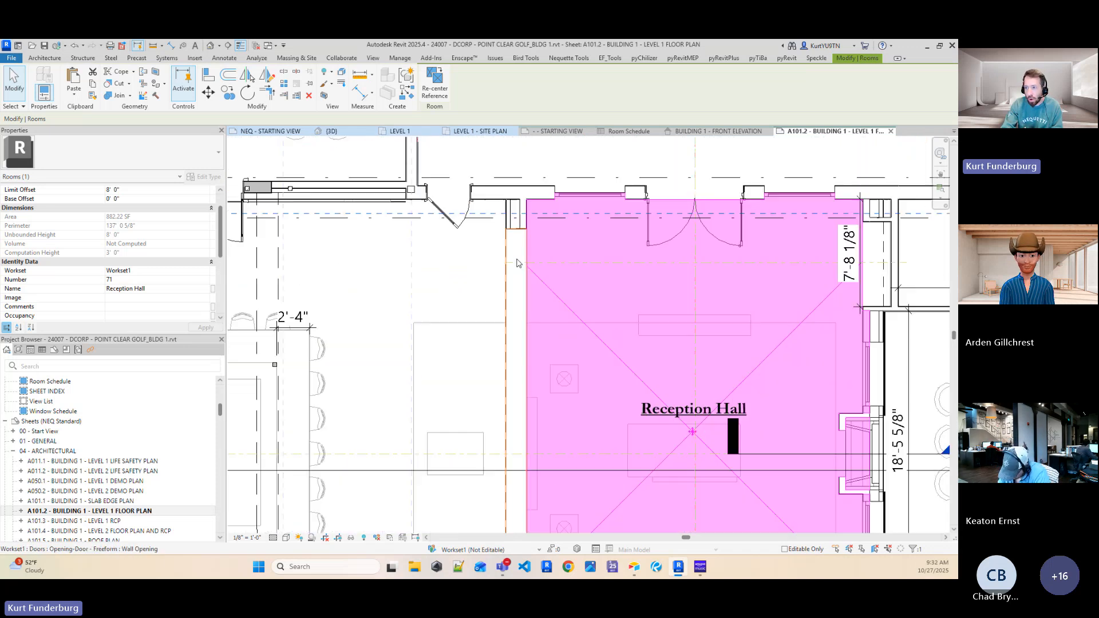
scroll(517, 330, down, 3)
scroll(518, 332, down, 2)
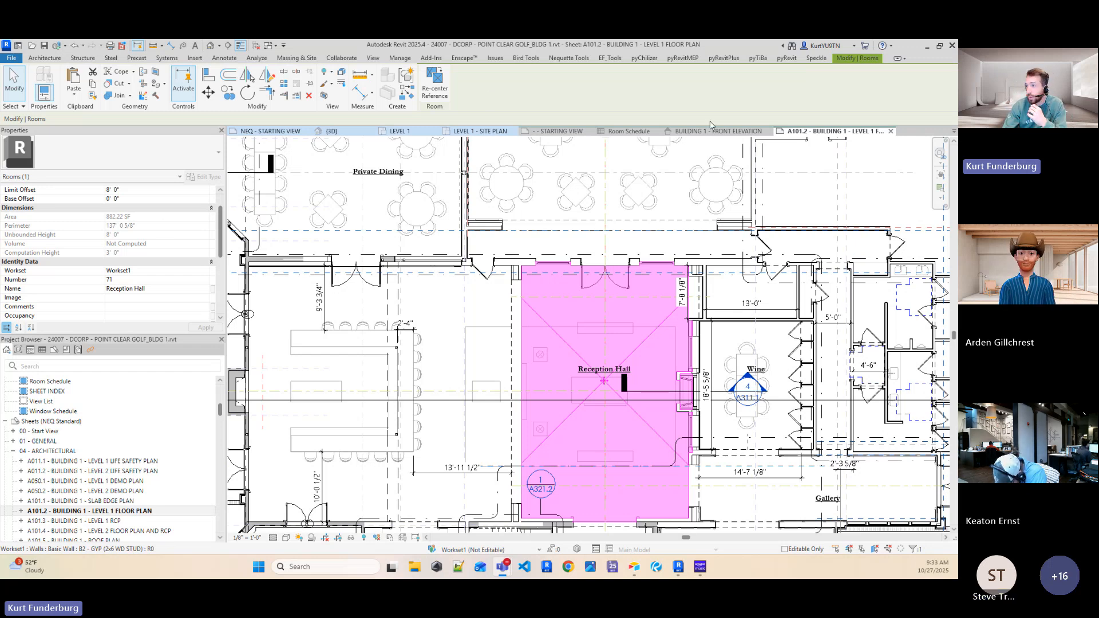
Step: Review the Room Schedule's CSV report export, cancel it, and check the schedule's filter settings
click(623, 133)
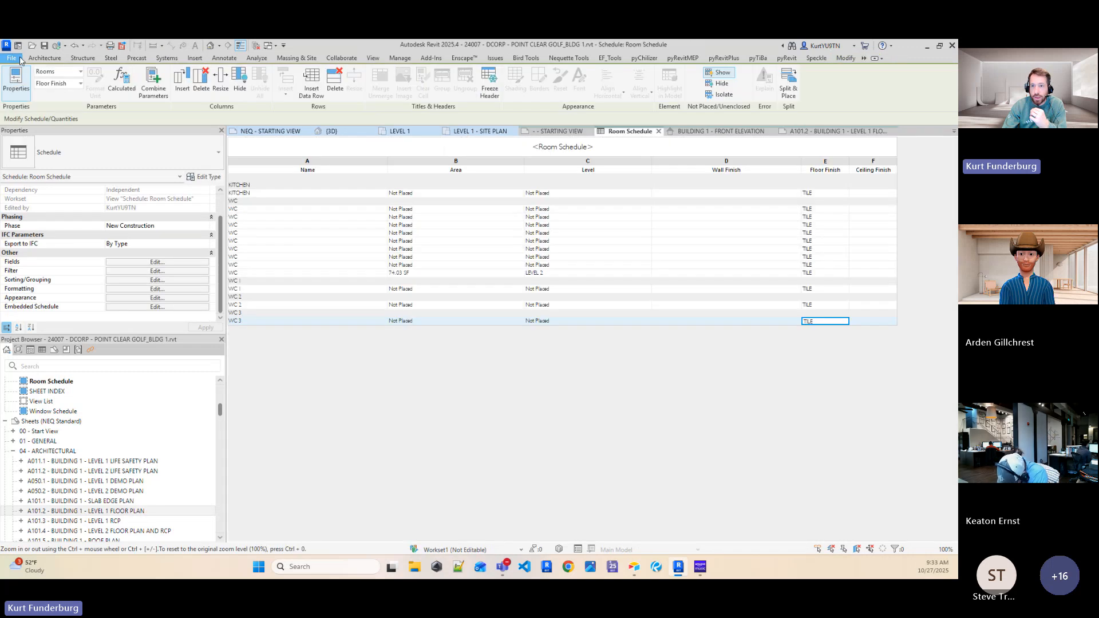
click(11, 58)
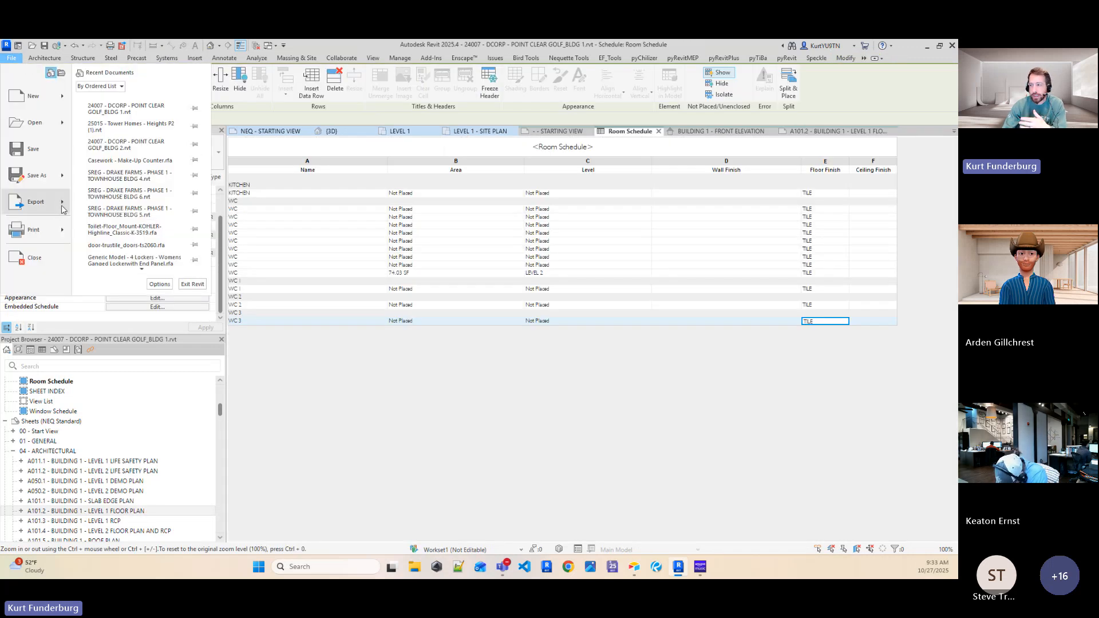
mouse_move(63, 209)
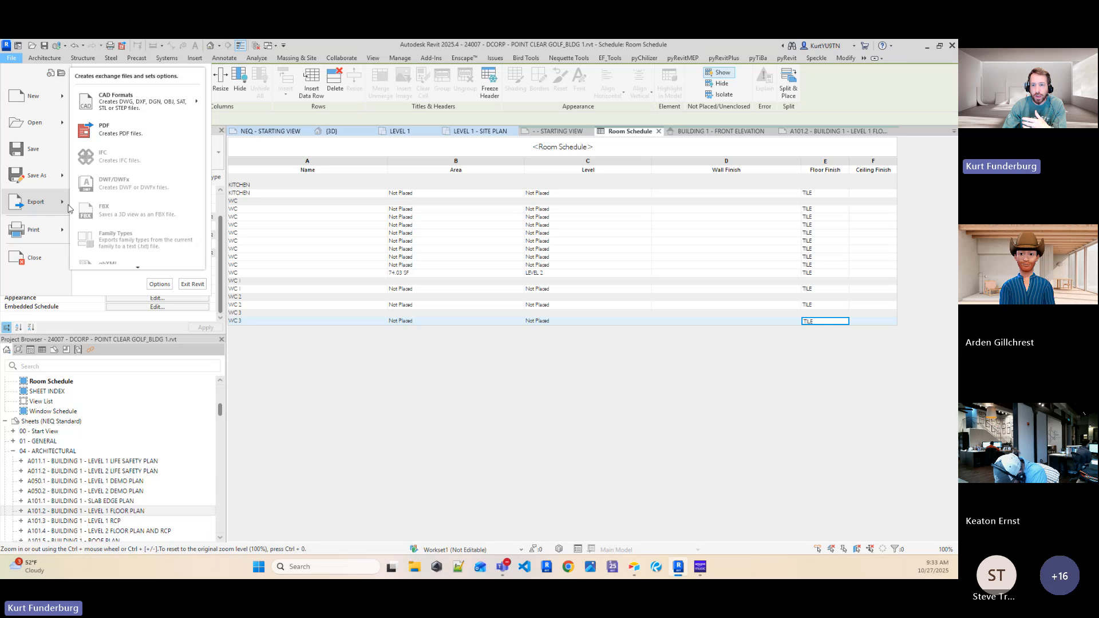
scroll(141, 266, down, 3)
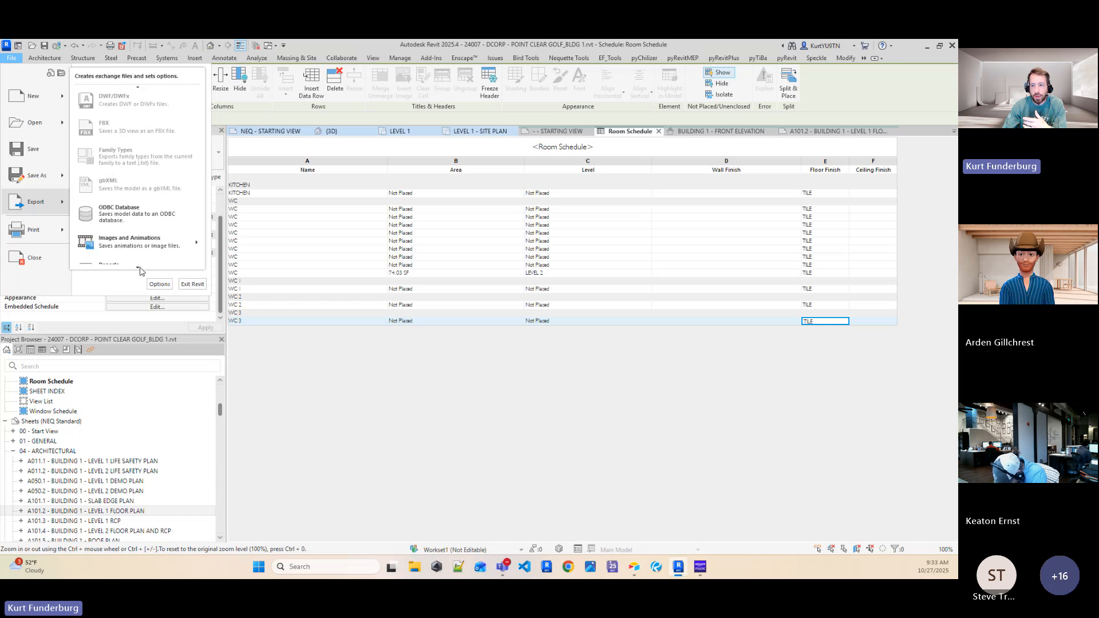
scroll(141, 271, down, 2)
mouse_move(194, 227)
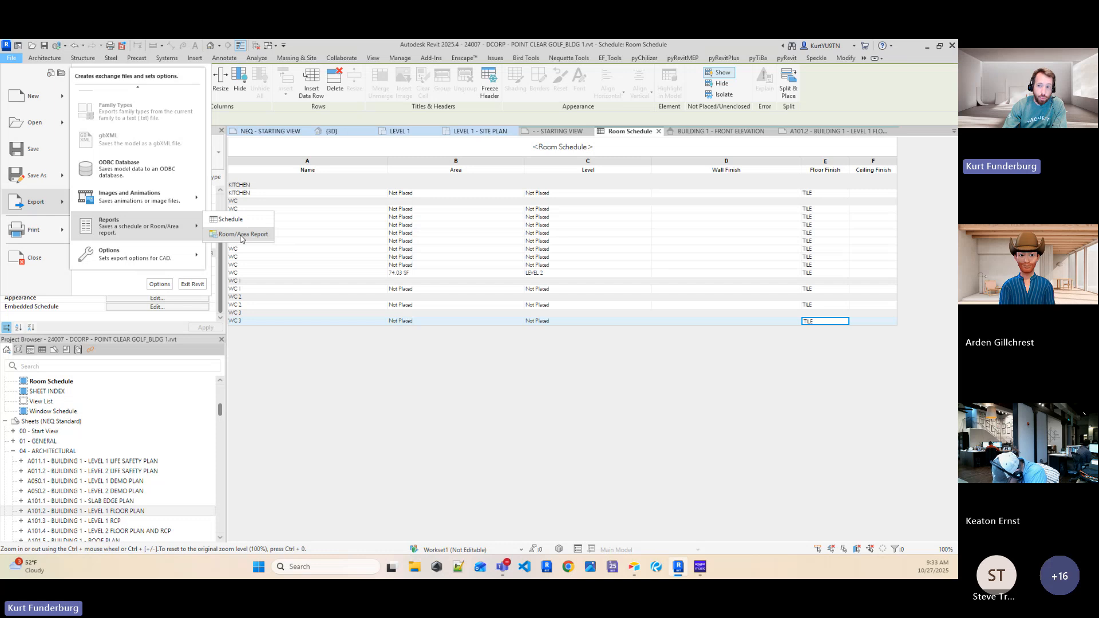
click(230, 220)
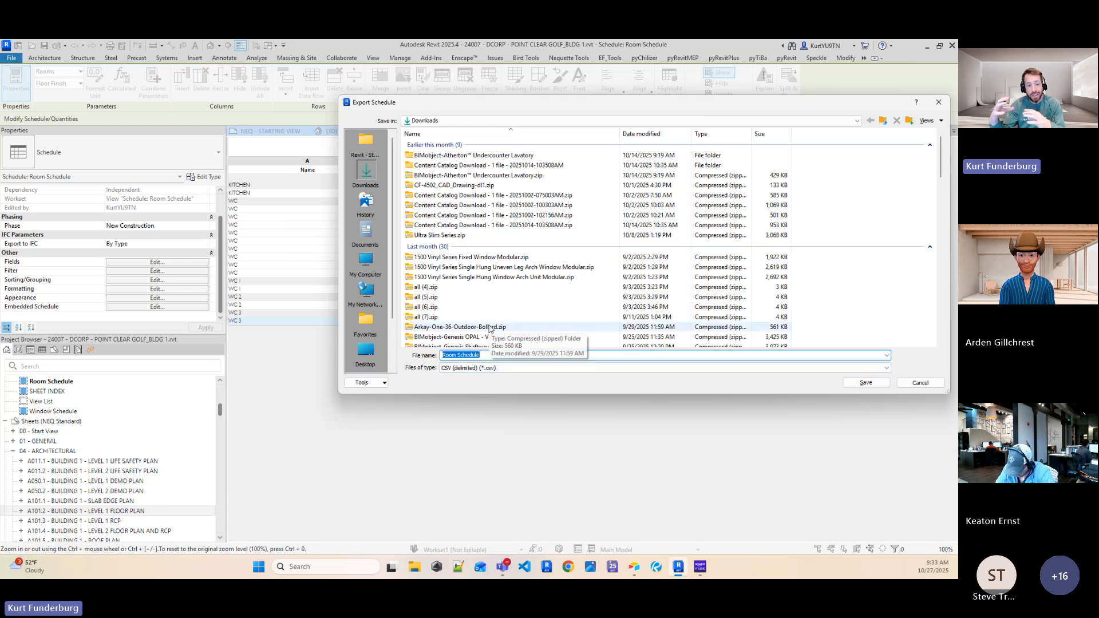
click(919, 383)
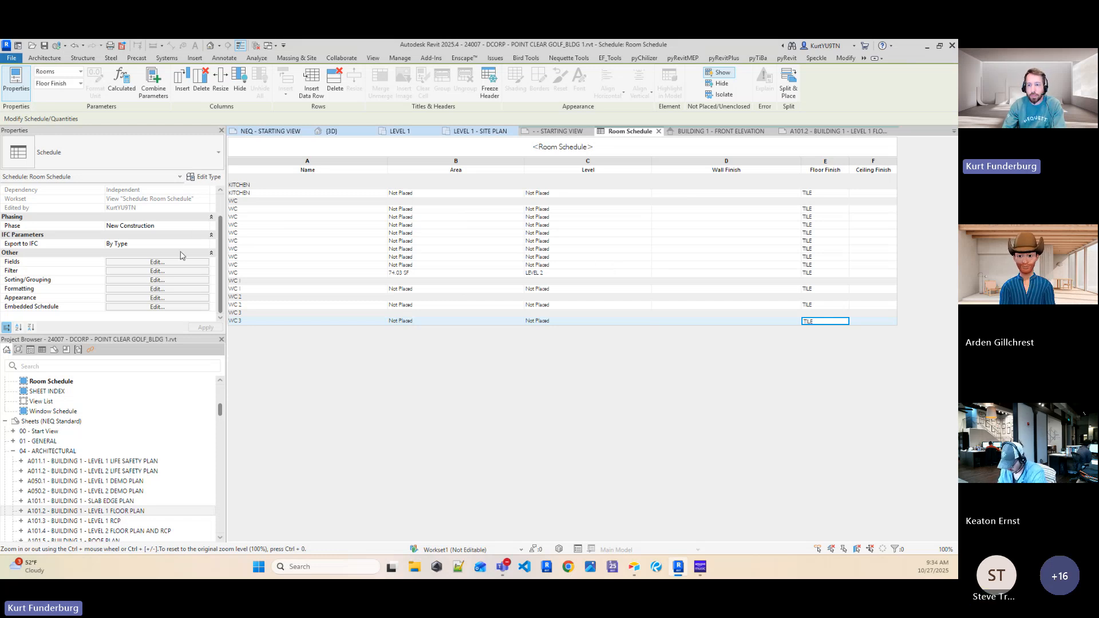
click(157, 271)
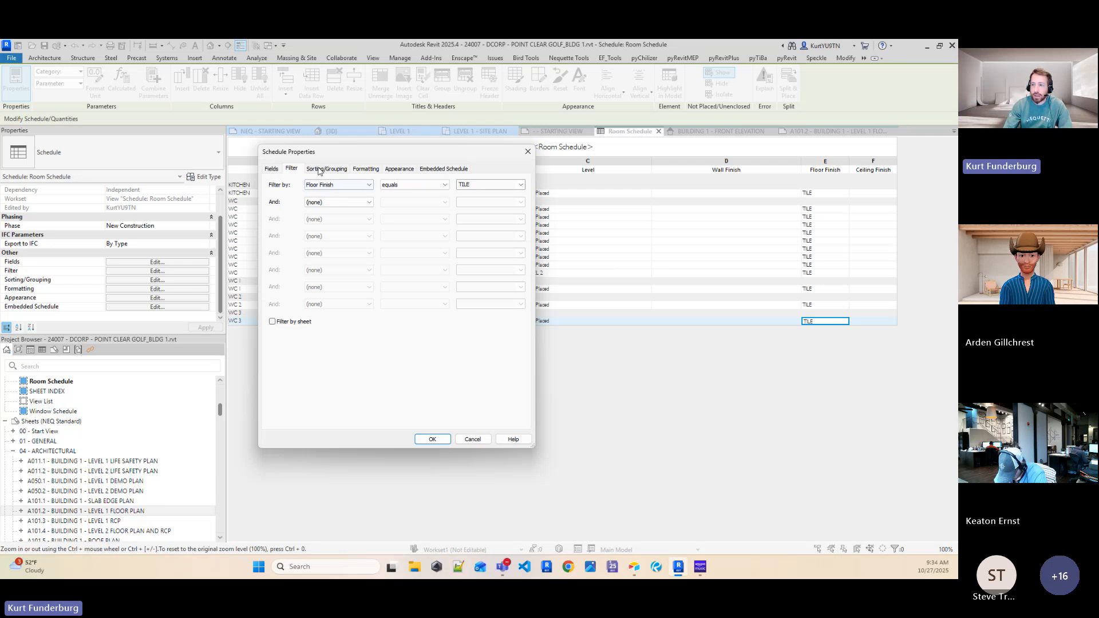
click(523, 152)
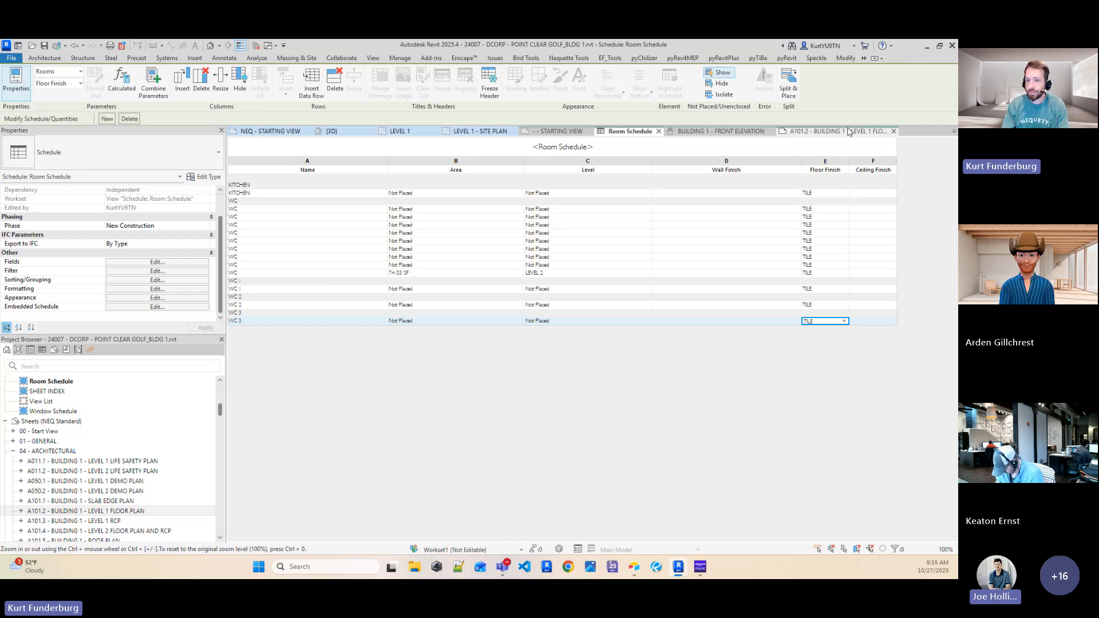
Step: Return to sheet A101.2 and look through the BLDG 1 - LEVEL 1 PLAN view properties, from graphics down to the view template
click(825, 131)
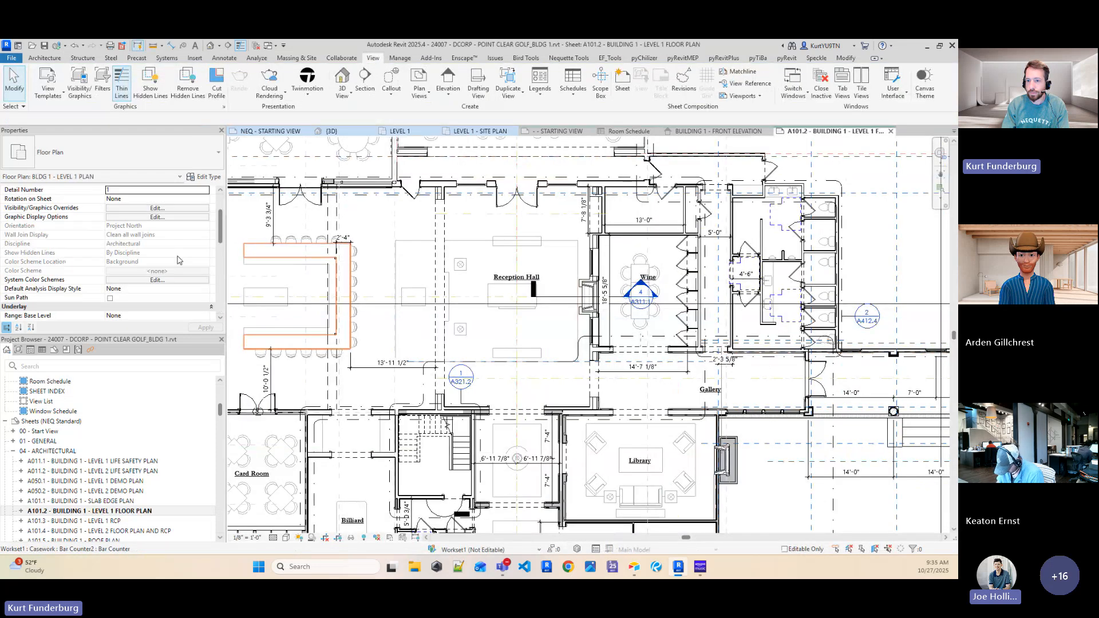
scroll(178, 261, down, 3)
scroll(177, 261, down, 2)
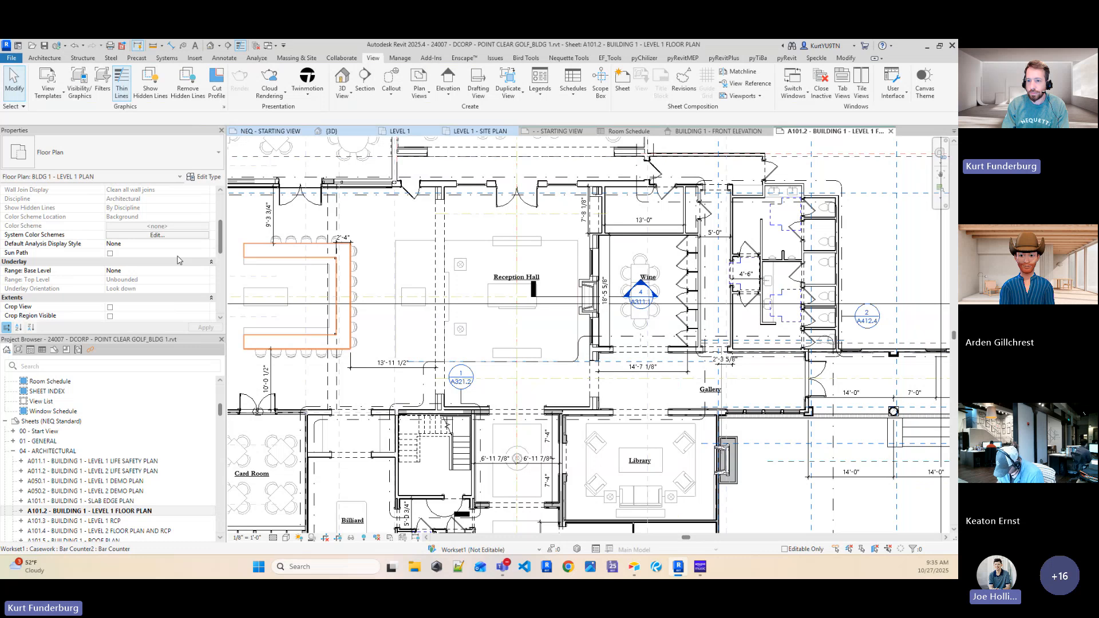
scroll(178, 261, down, 5)
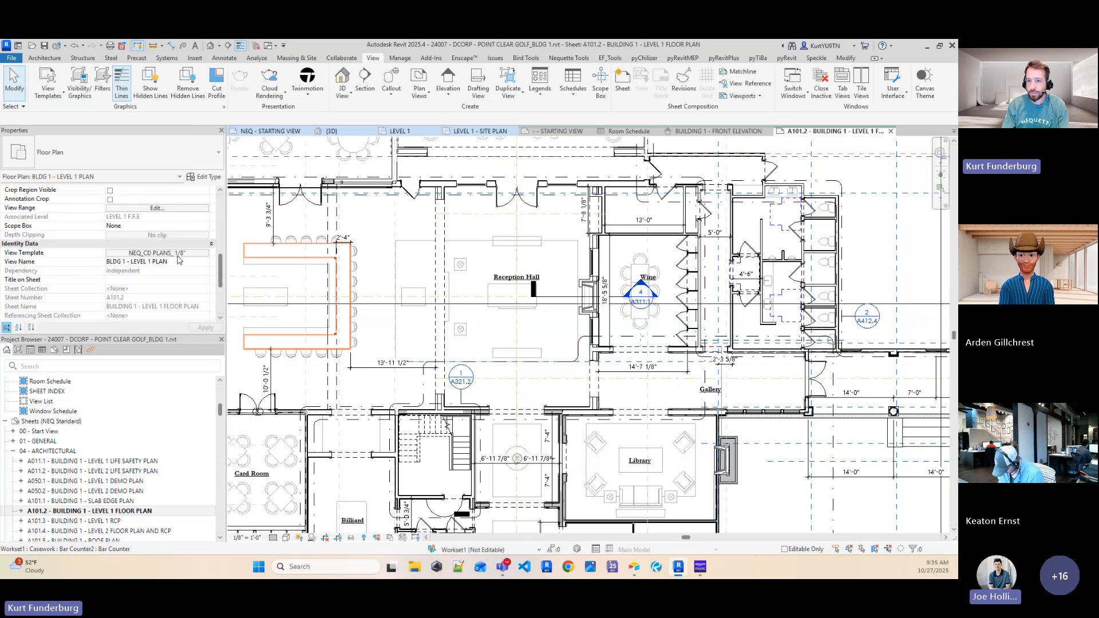
scroll(177, 261, up, 5)
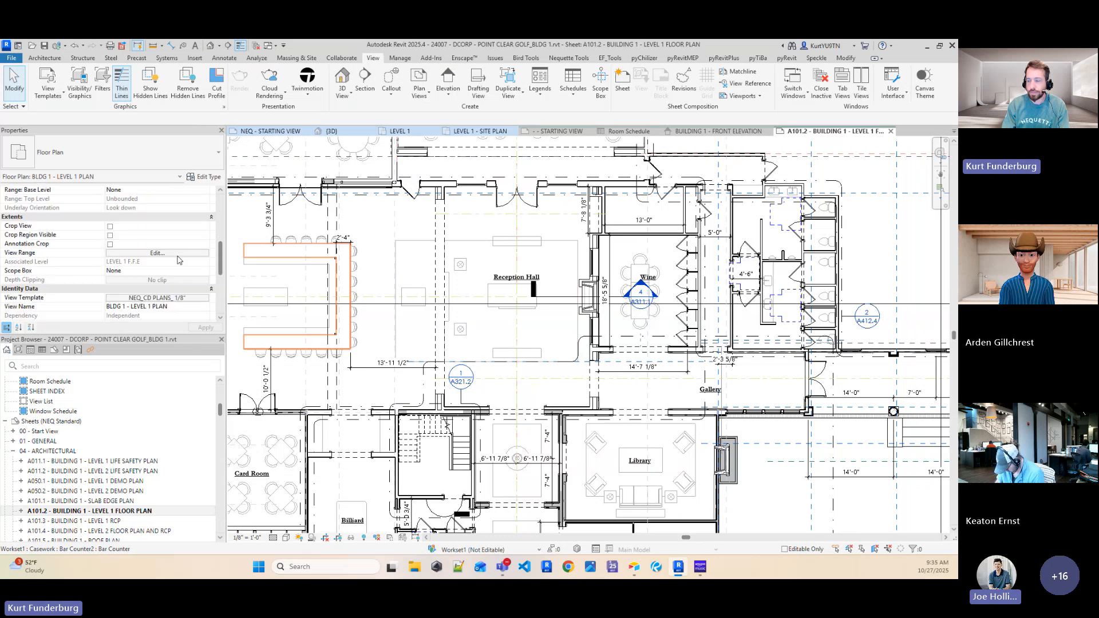
scroll(517, 340, down, 2)
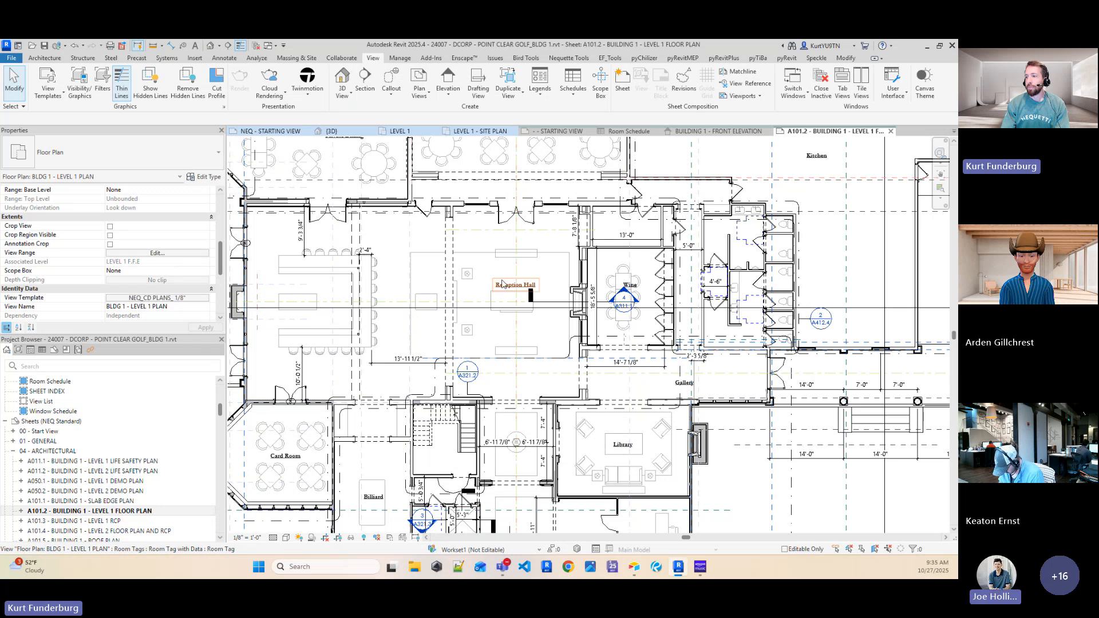
Step: Select the Reception Hall room on the floor plan to review its finish properties and its surroundings
click(503, 284)
click(502, 285)
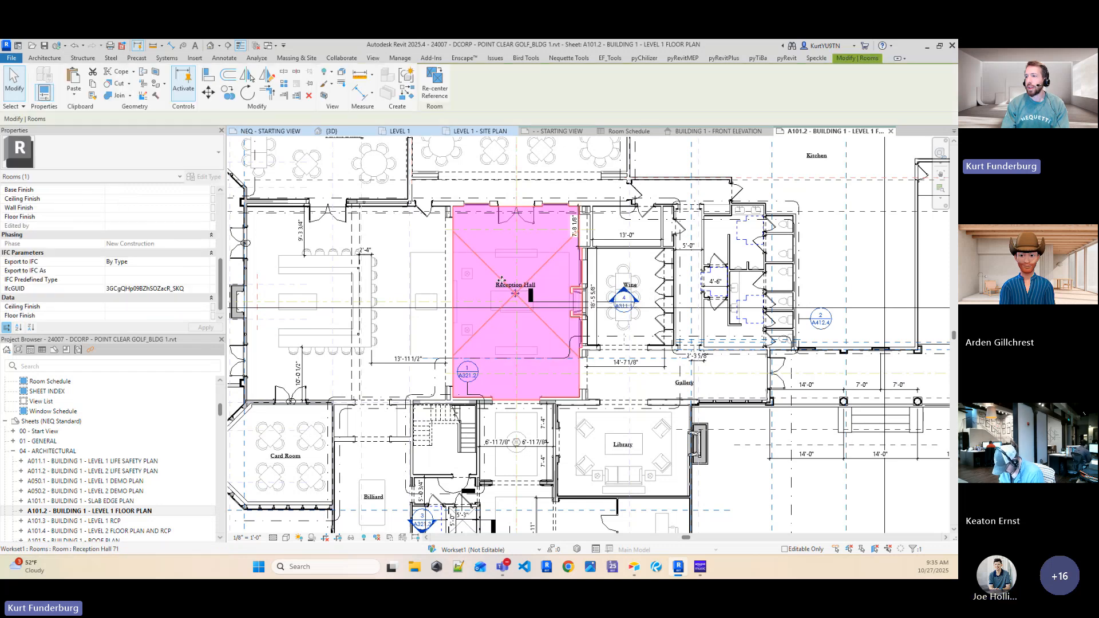
scroll(502, 284, down, 2)
middle_drag(503, 284, 373, 315)
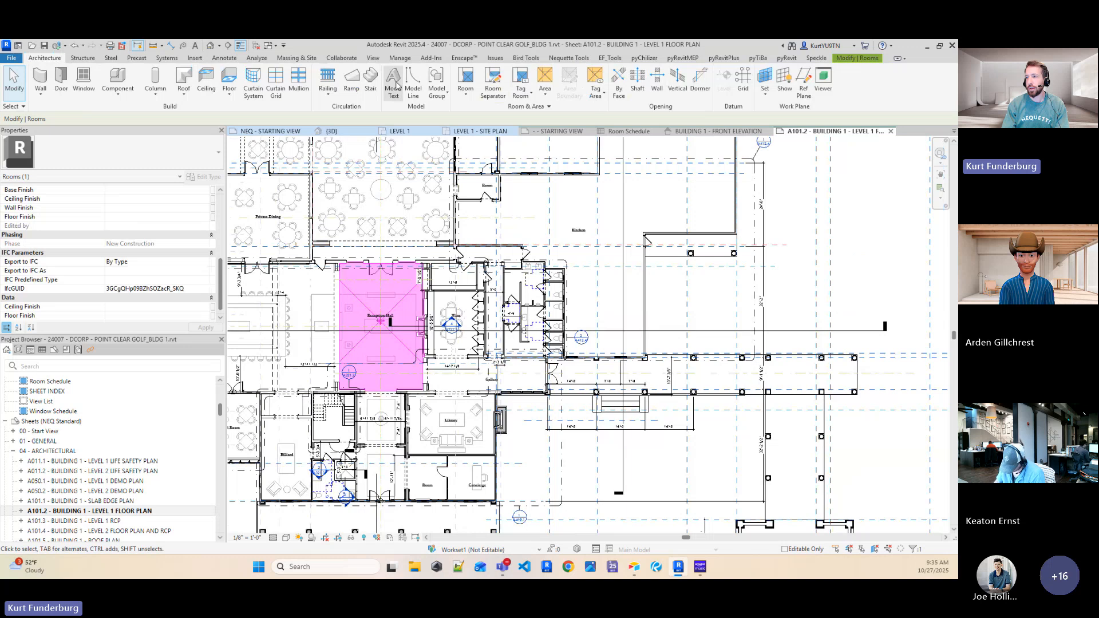
Step: Place a new room in the small rectangle on the porch outside the bar and another in the space directly north of Private Dining
click(470, 95)
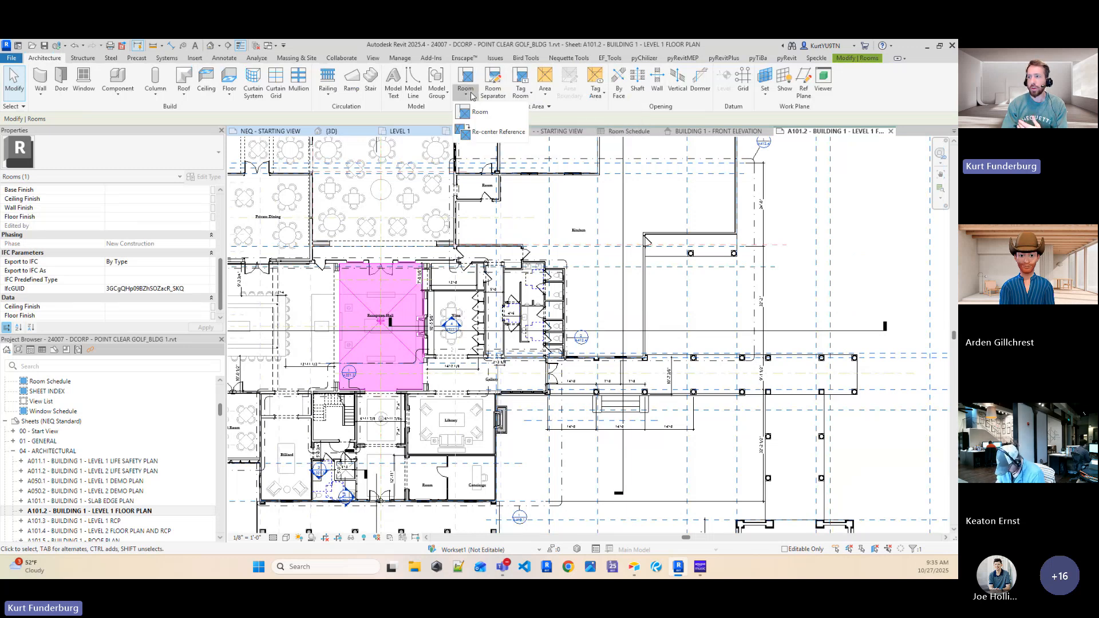
click(495, 113)
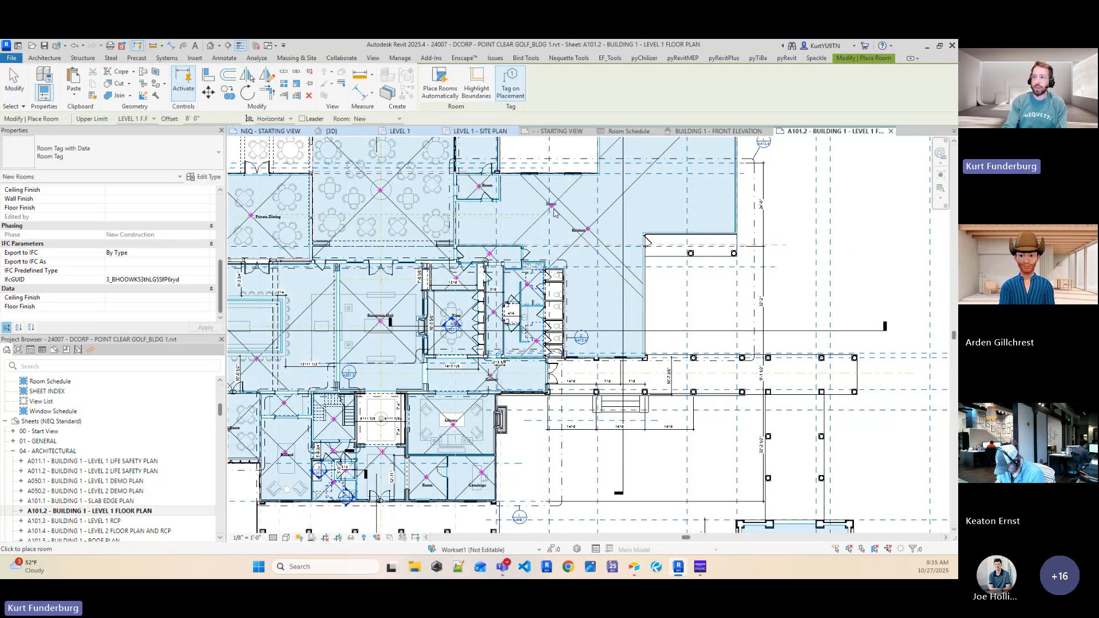
scroll(553, 213, down, 3)
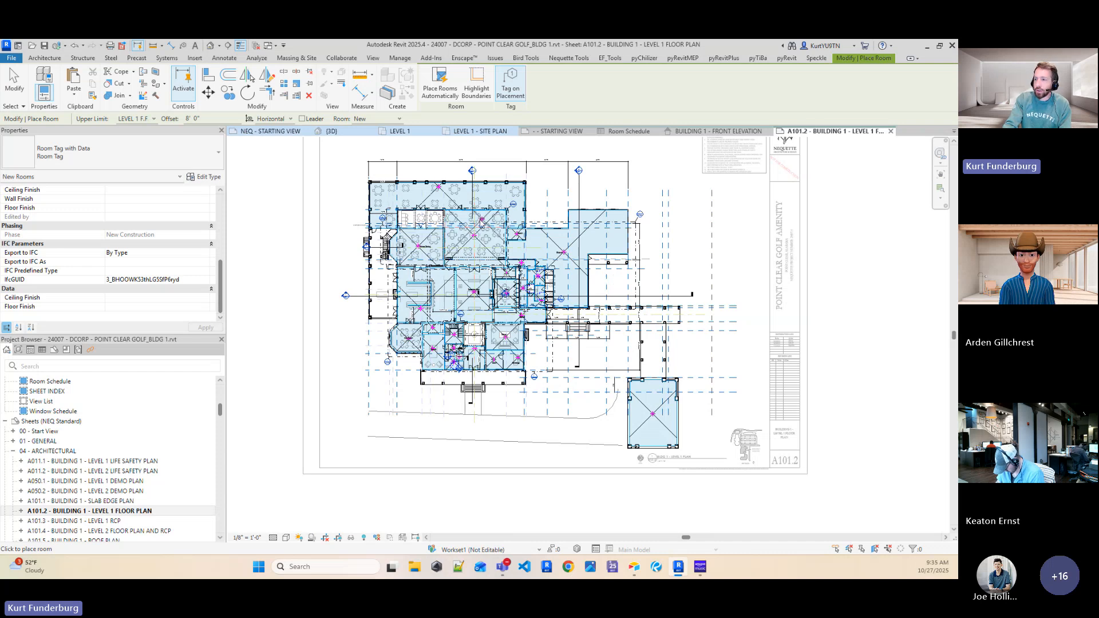
scroll(480, 219, up, 3)
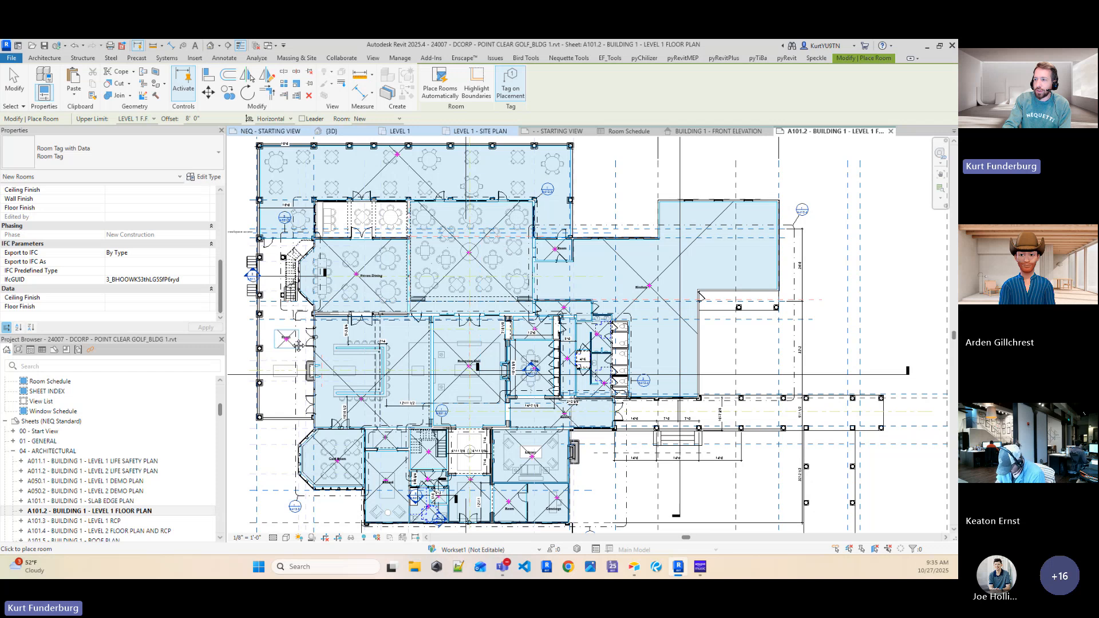
middle_drag(294, 341, 360, 319)
scroll(422, 195, up, 3)
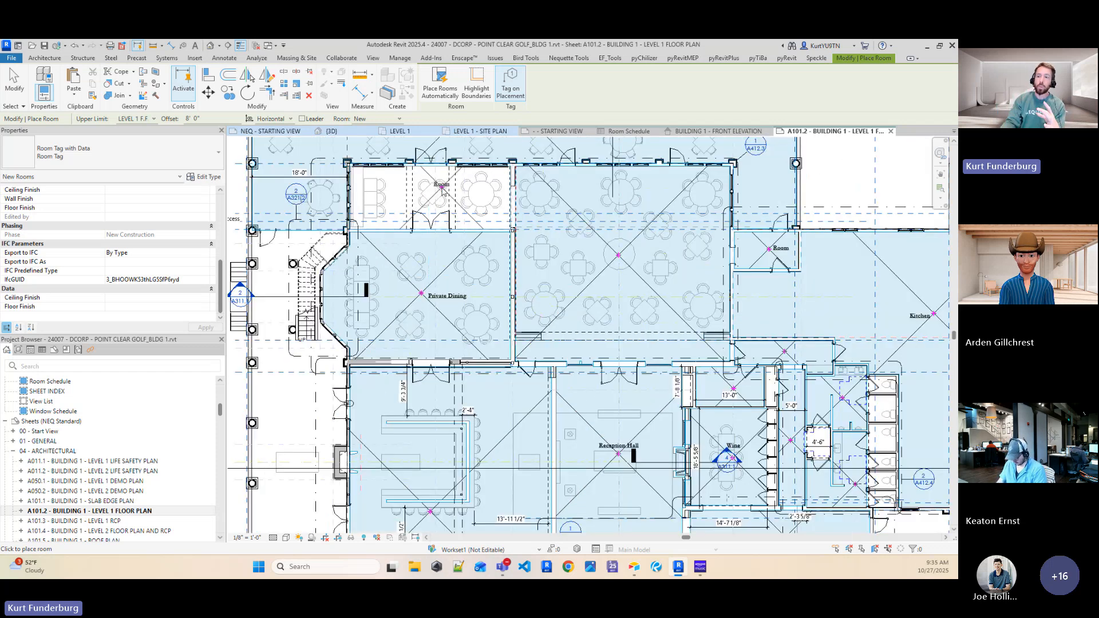
click(293, 411)
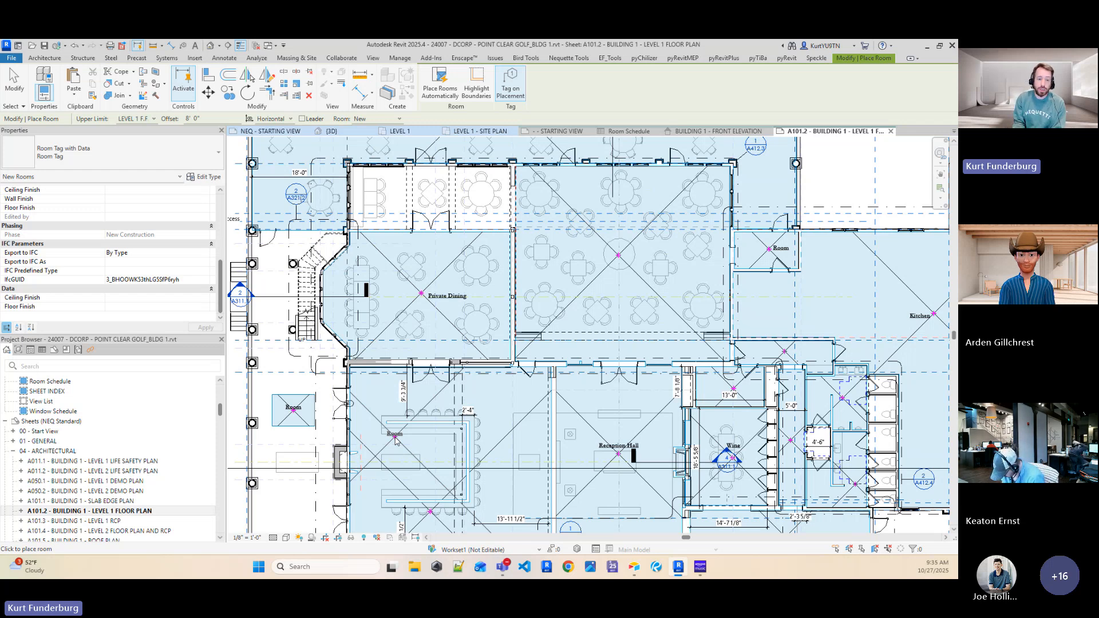
click(406, 193)
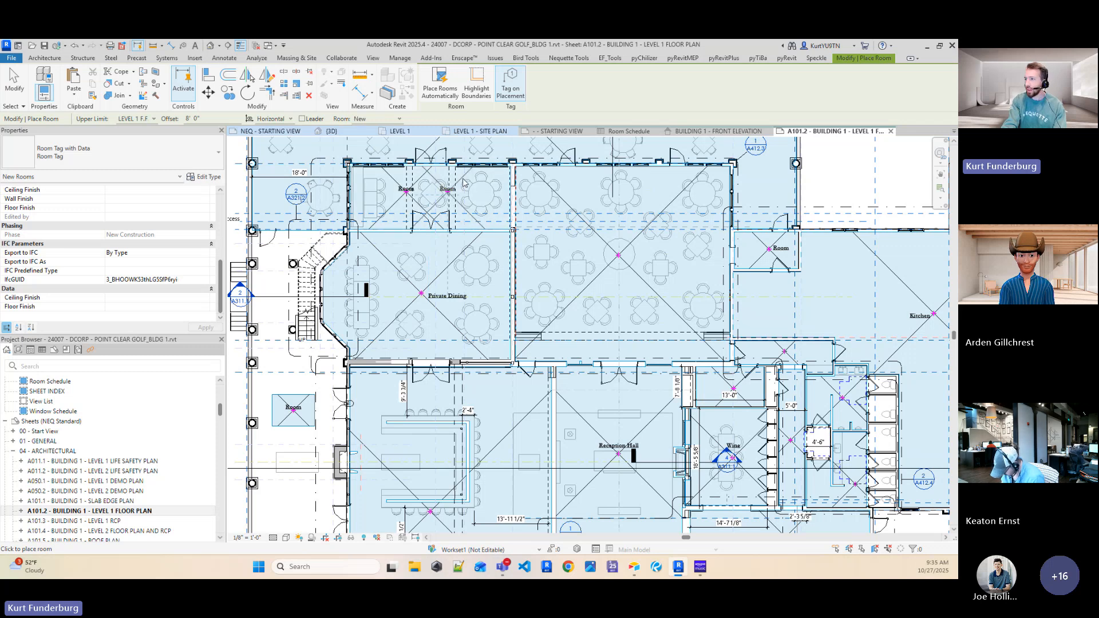
Step: Check the Room Schedule, return to sheet A101.2 and preview room placement in the restroom stalls without placing a room
click(617, 129)
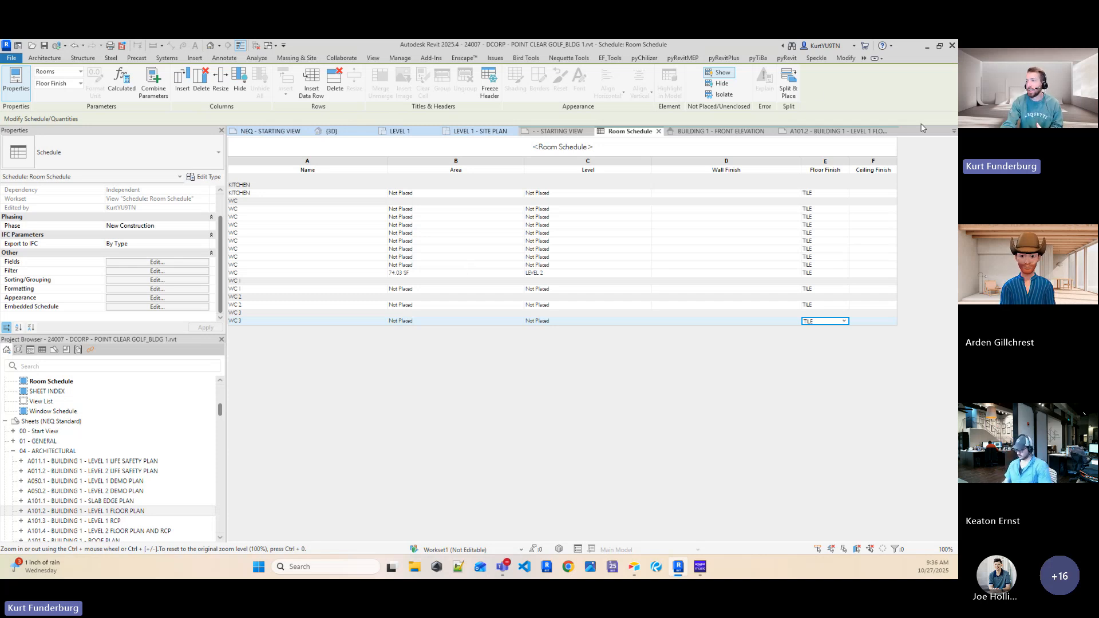
click(838, 132)
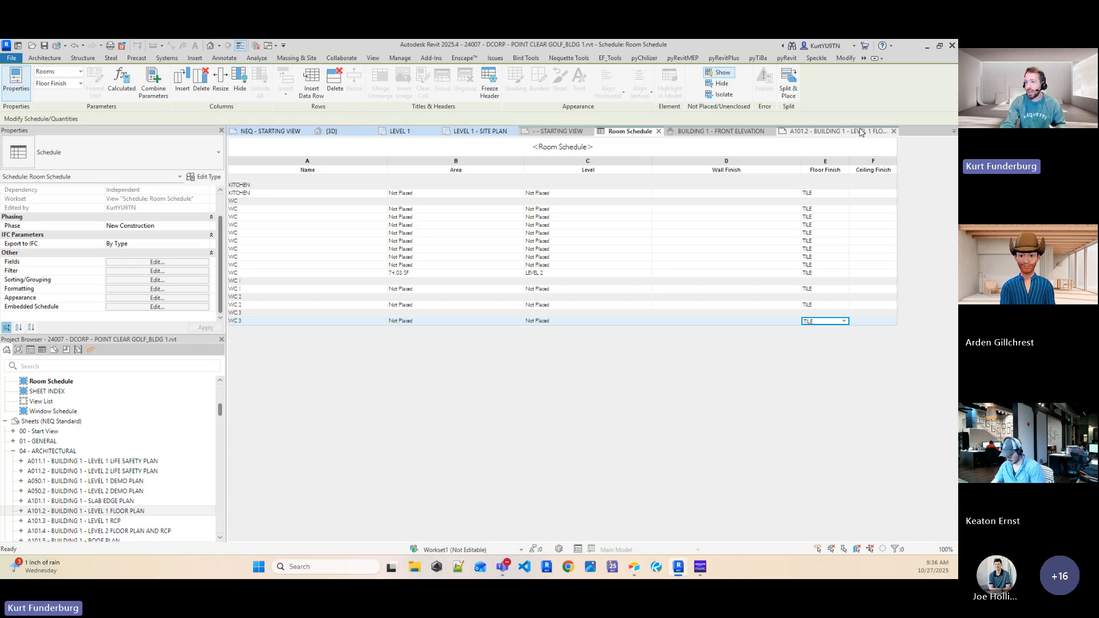
key(r)
key(m)
scroll(426, 305, down, 3)
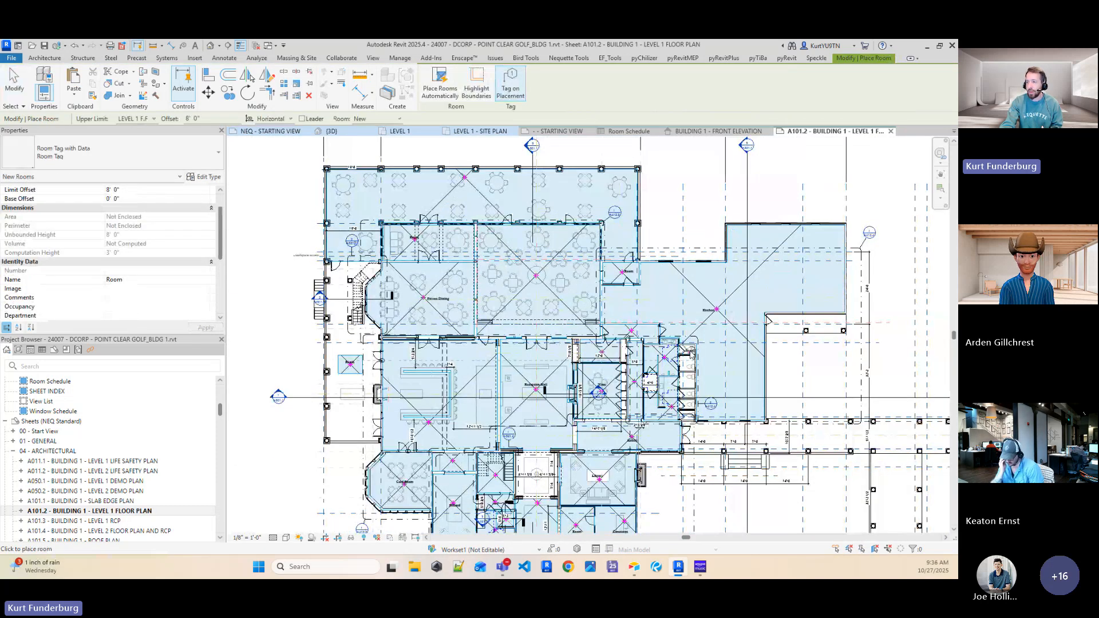
scroll(691, 354, up, 3)
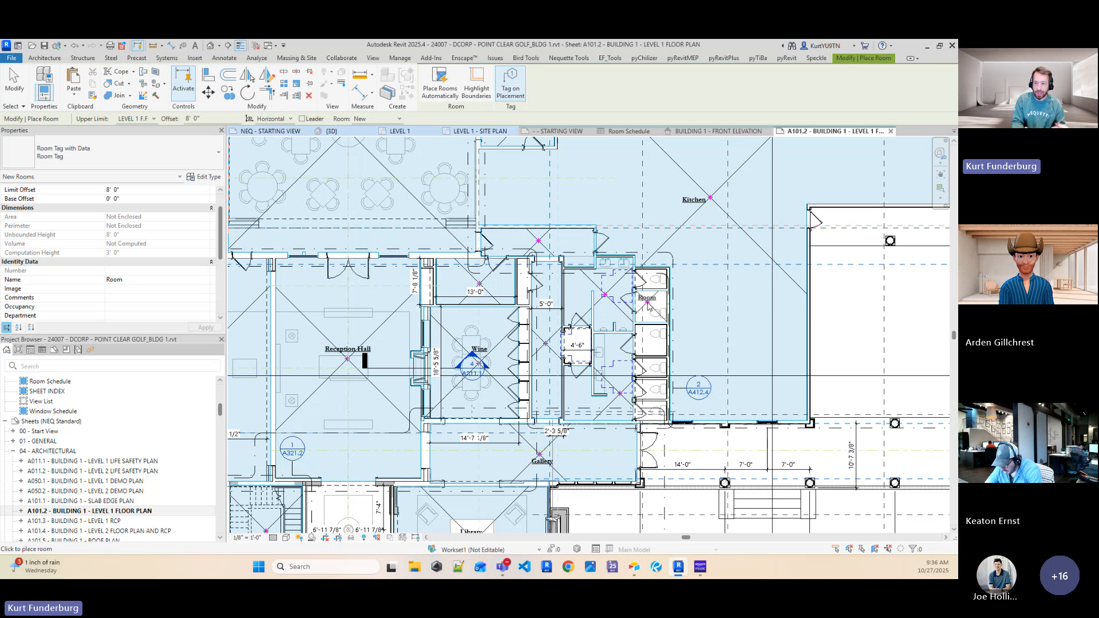
key(Escape)
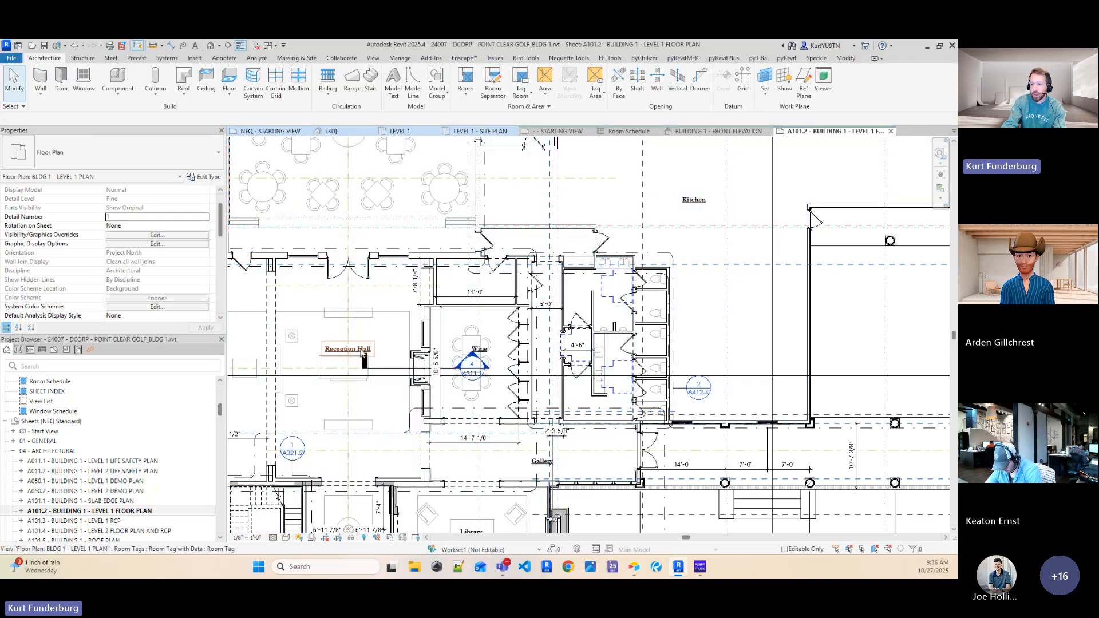
Step: Change the Reception Hall tag type to Room Tag With Area and inspect the tag up close
click(362, 354)
click(115, 152)
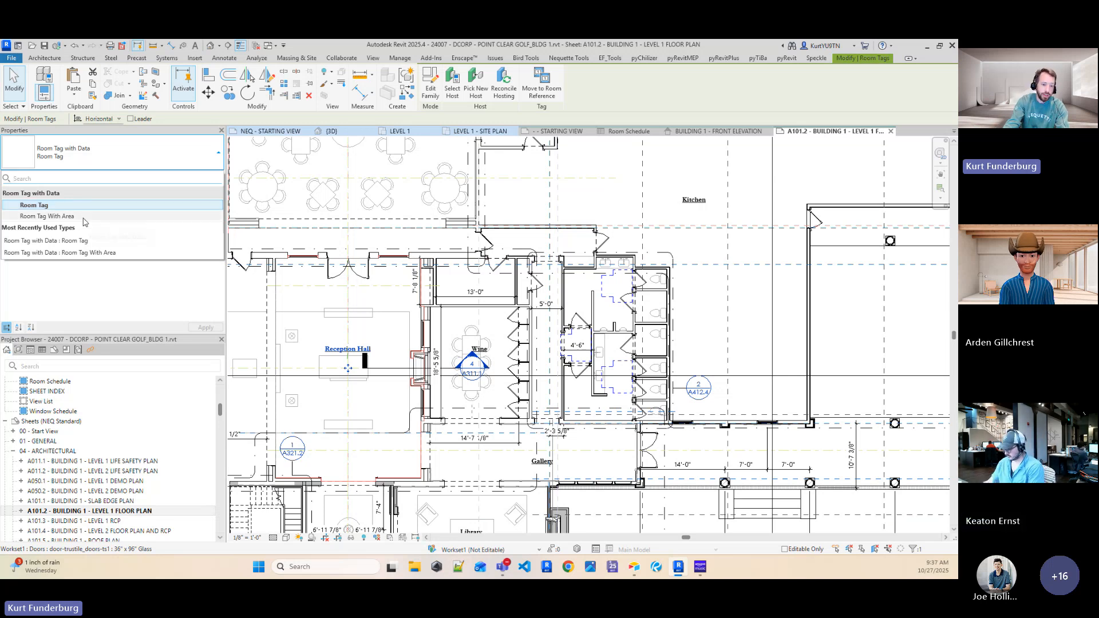
click(57, 217)
scroll(331, 364, up, 3)
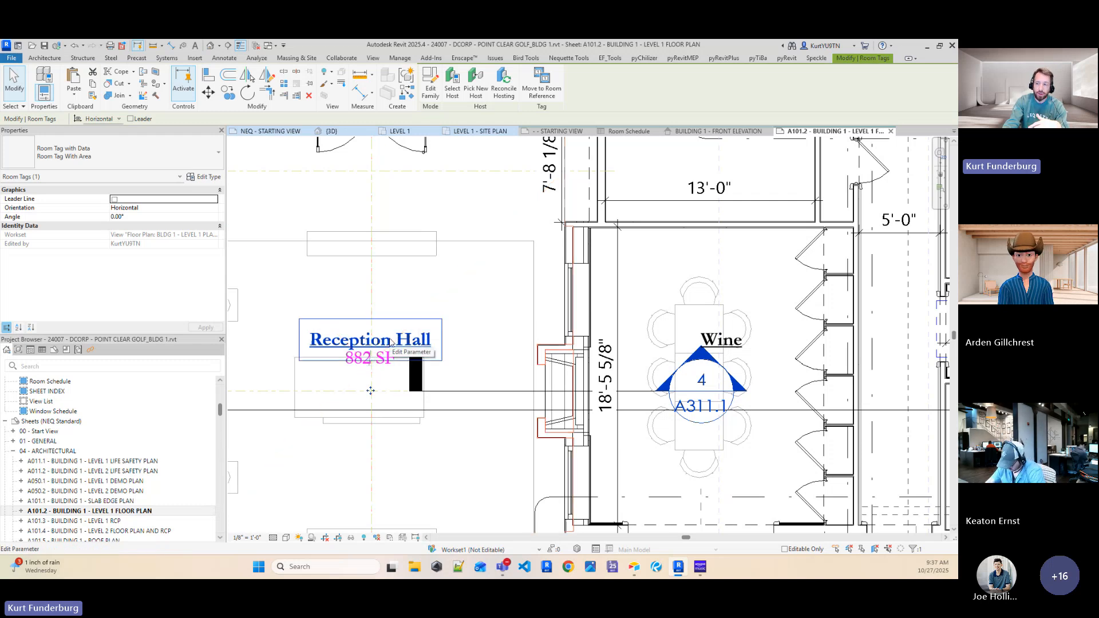
scroll(391, 342, down, 2)
scroll(385, 349, down, 1)
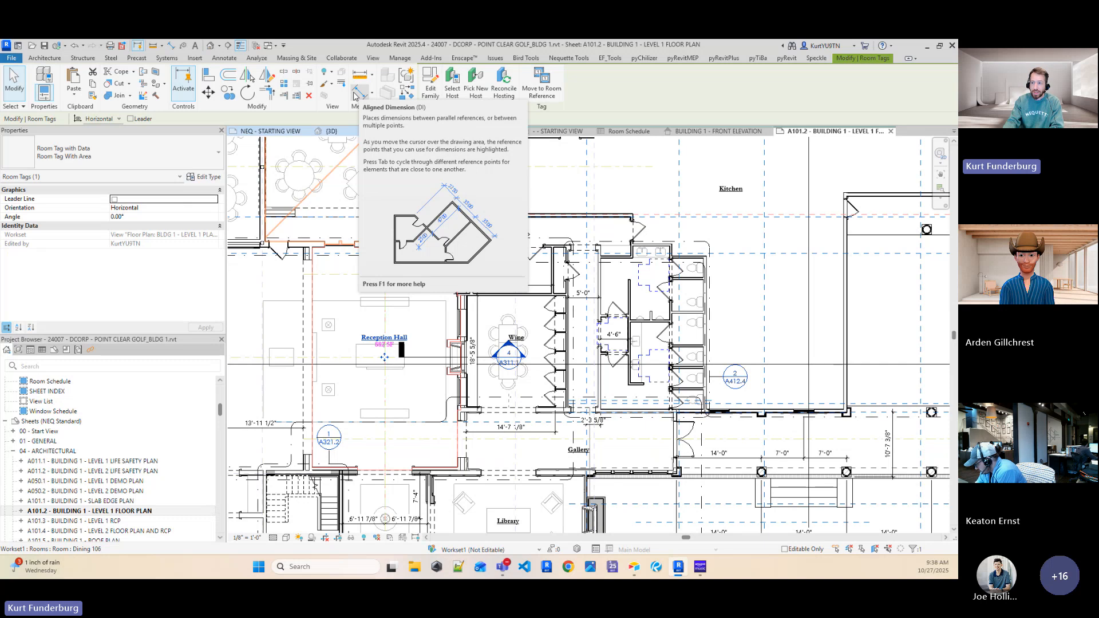
key(Escape)
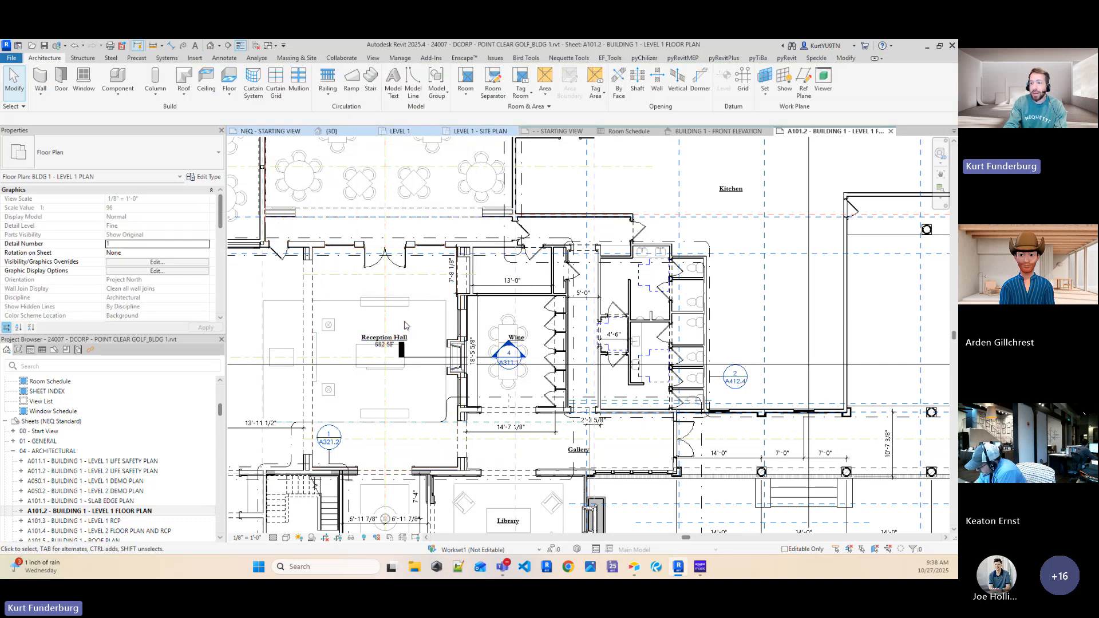
Step: Select the Reception Hall room to review its extents and dimension properties, and clear the selection
click(409, 326)
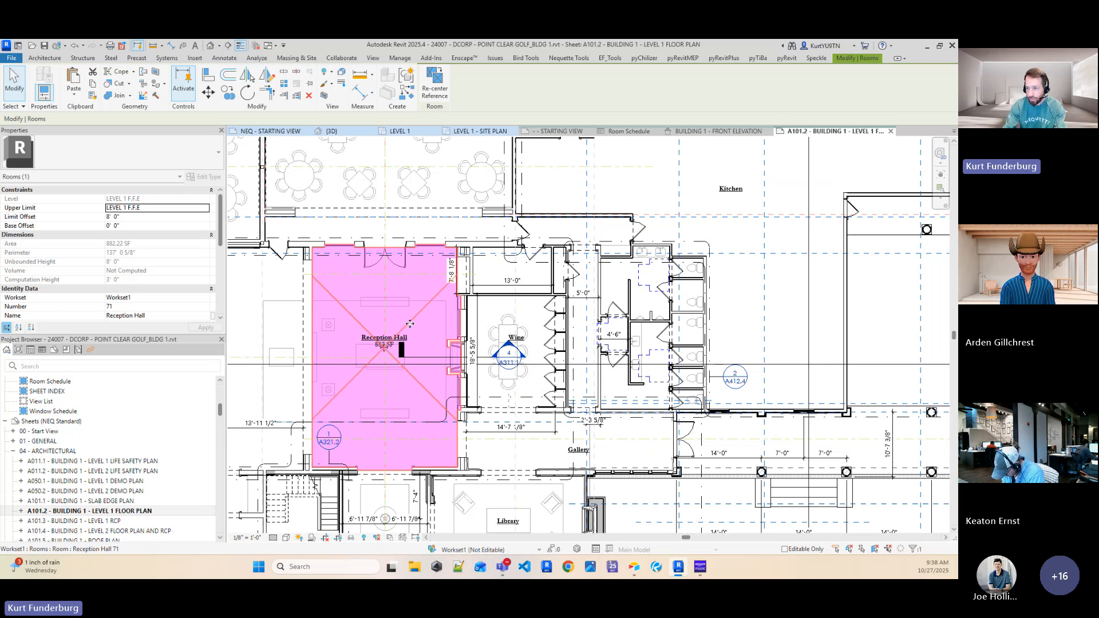
key(Escape)
middle_drag(436, 375, 539, 384)
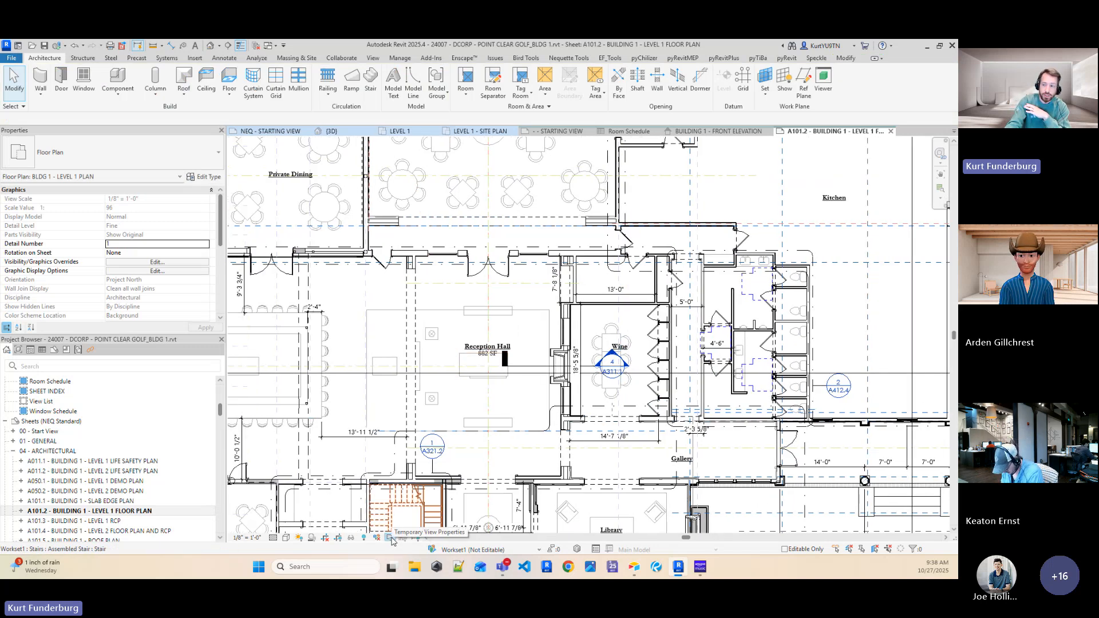
Step: Enable temporary view properties for the BLDG 1 - LEVEL 1 PLAN view
click(391, 538)
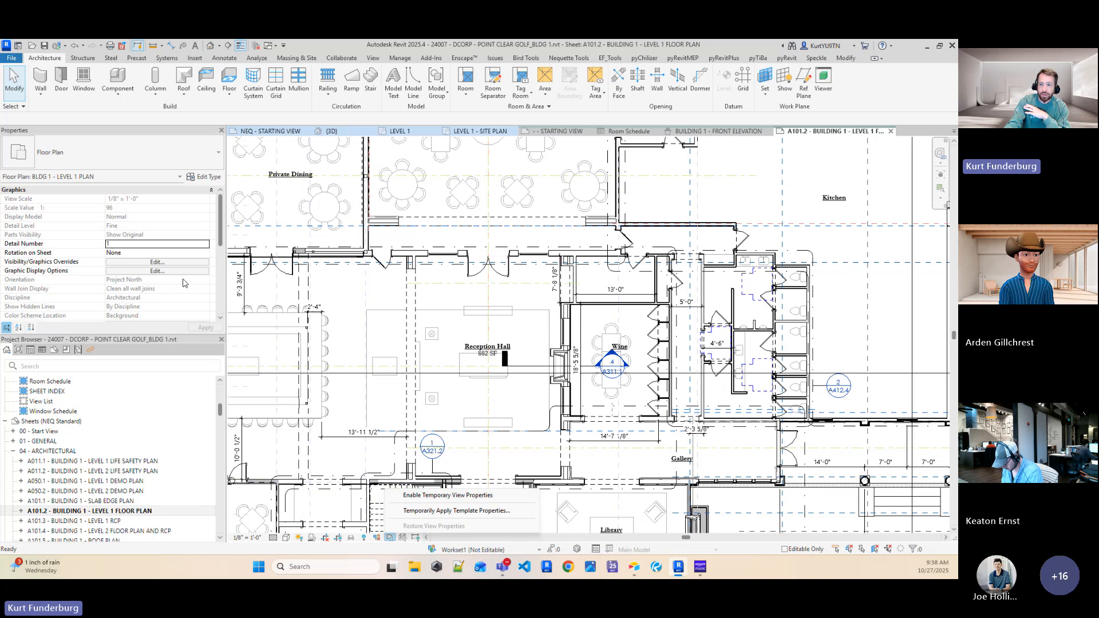
click(299, 298)
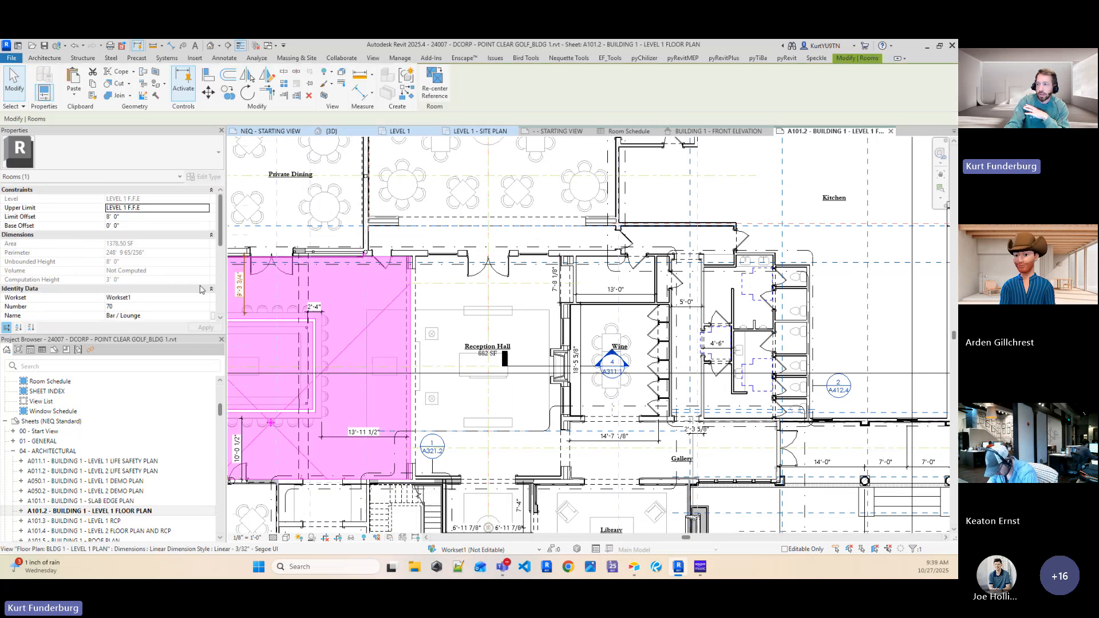
click(807, 184)
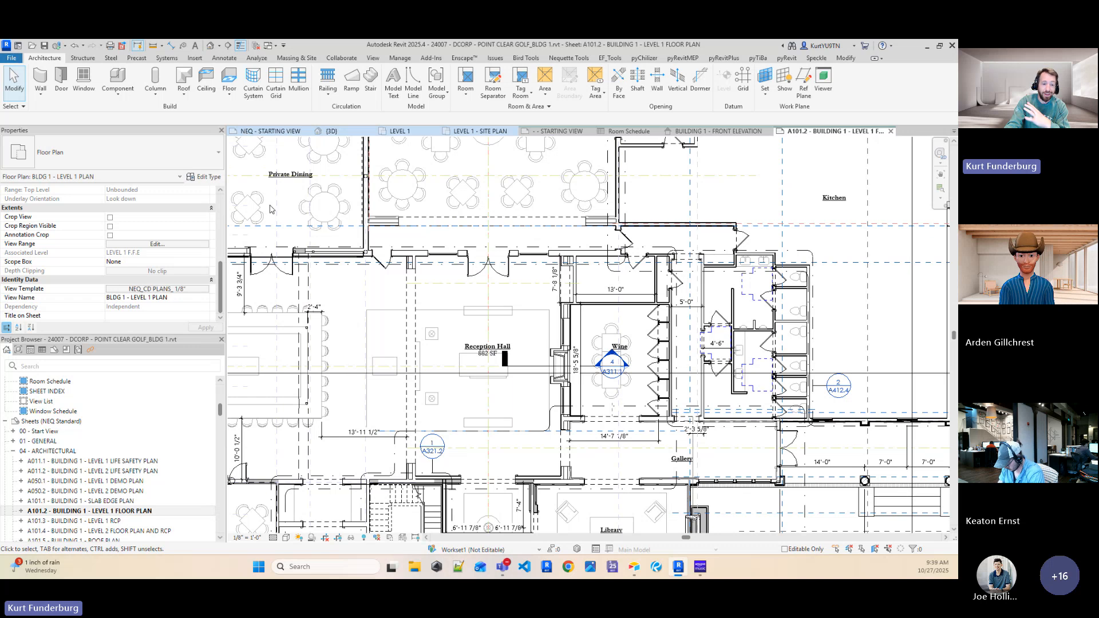
scroll(241, 206, down, 1)
scroll(157, 279, down, 1)
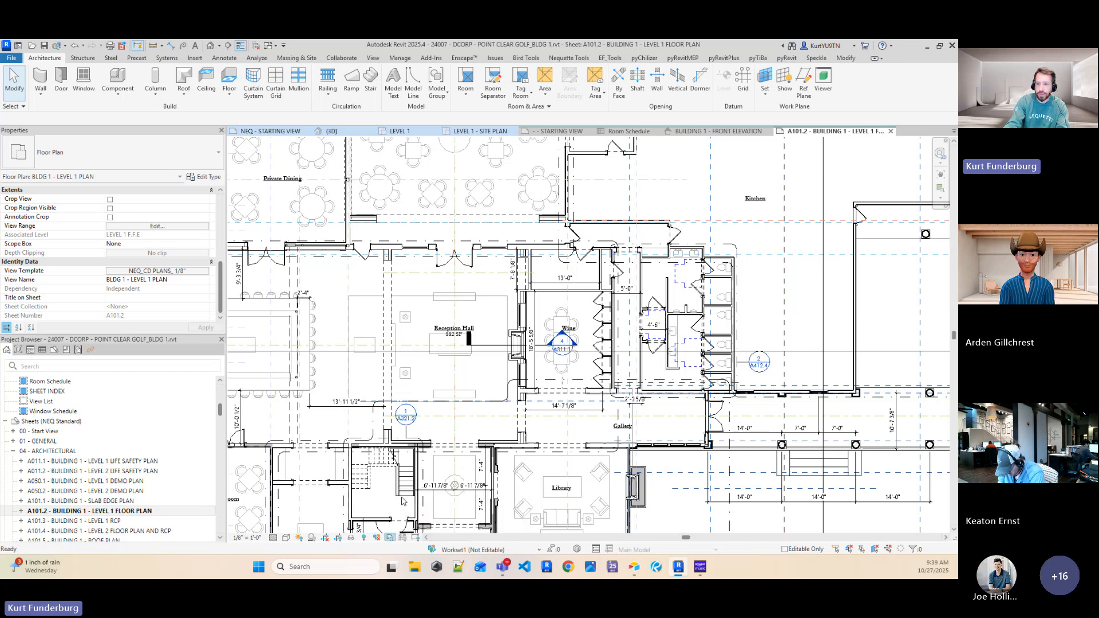
click(389, 538)
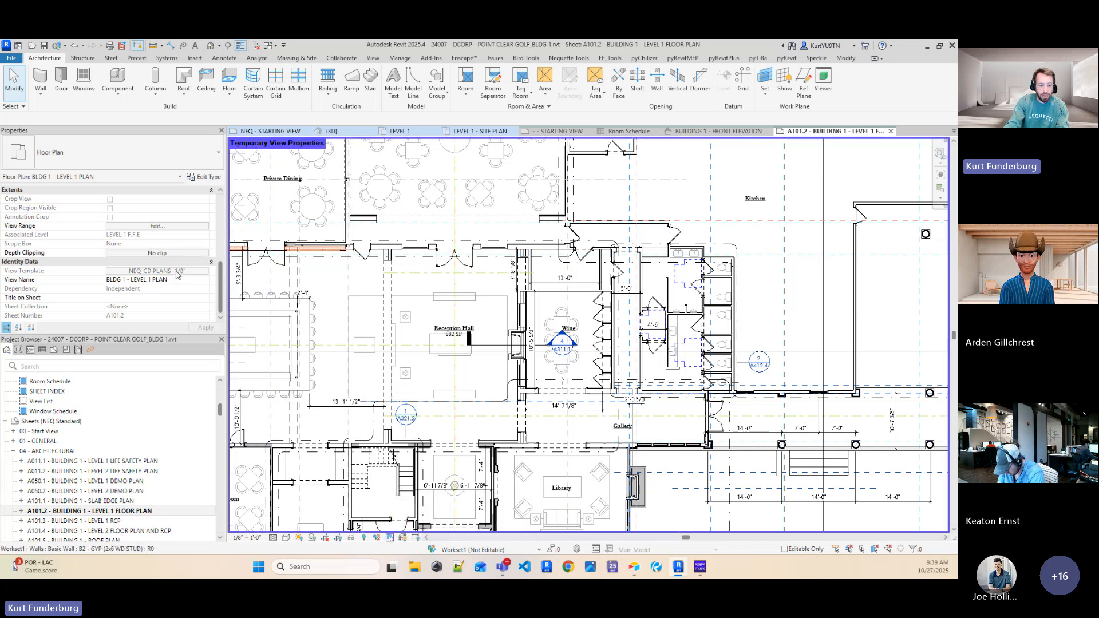
Step: Open the visibility and graphic overrides of the BLDG 1 - LEVEL 1 PLAN view and locate the Lines model category
key(v)
key(g)
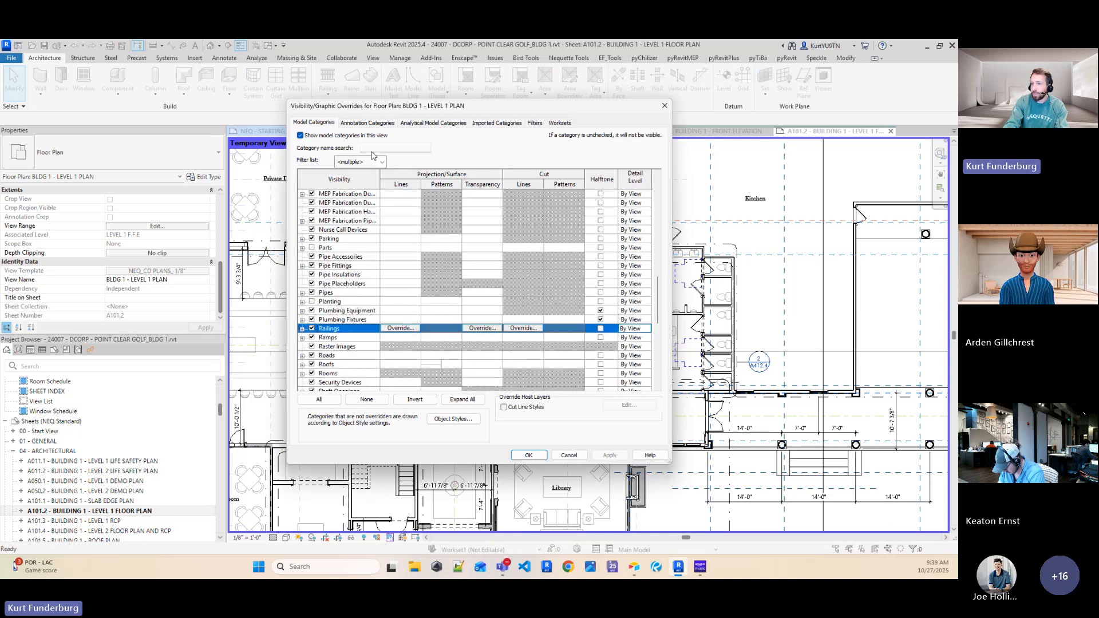
key(ctrl+Tab)
scroll(386, 303, down, 4)
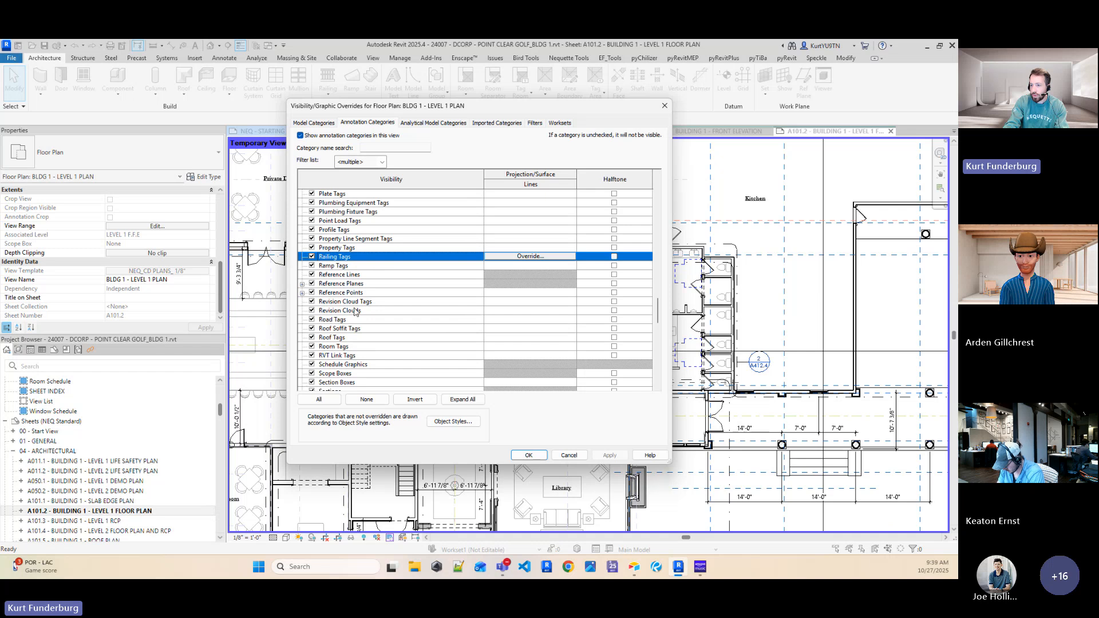
key(l)
key(i)
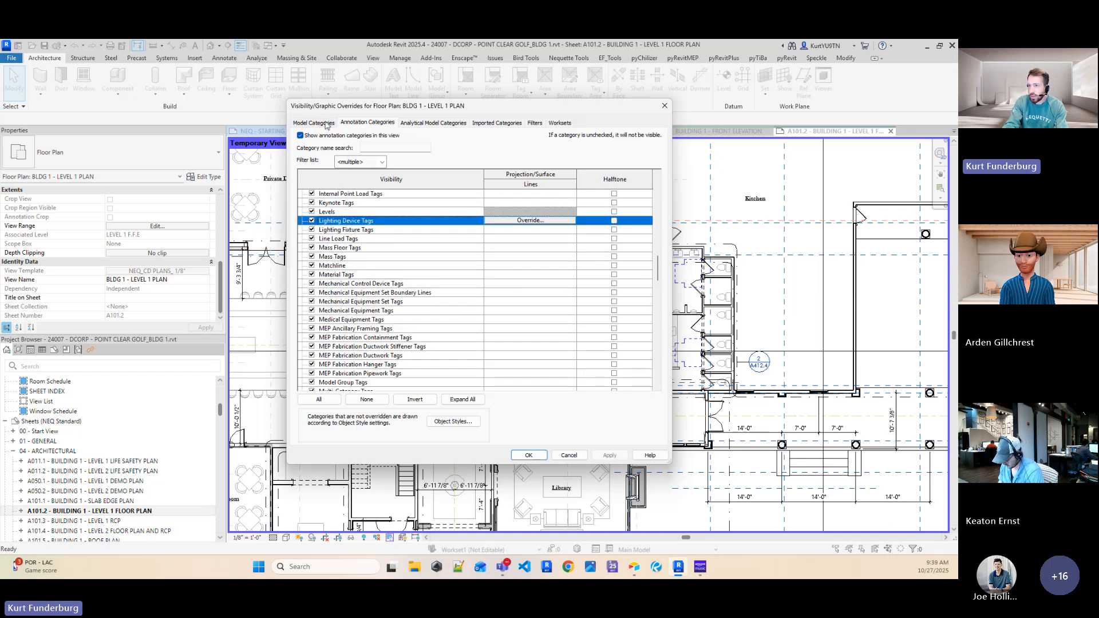
click(323, 124)
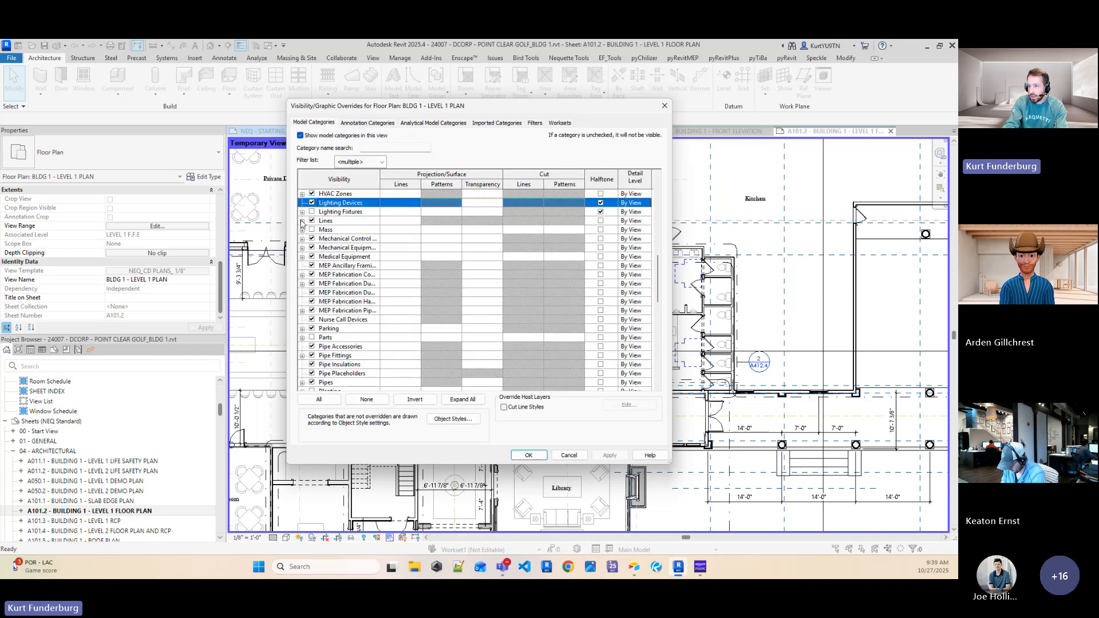
Step: Turn on the <Room Separation> subcategory of Lines and apply the visibility overrides to the plan
scroll(344, 296, down, 3)
scroll(344, 296, down, 3)
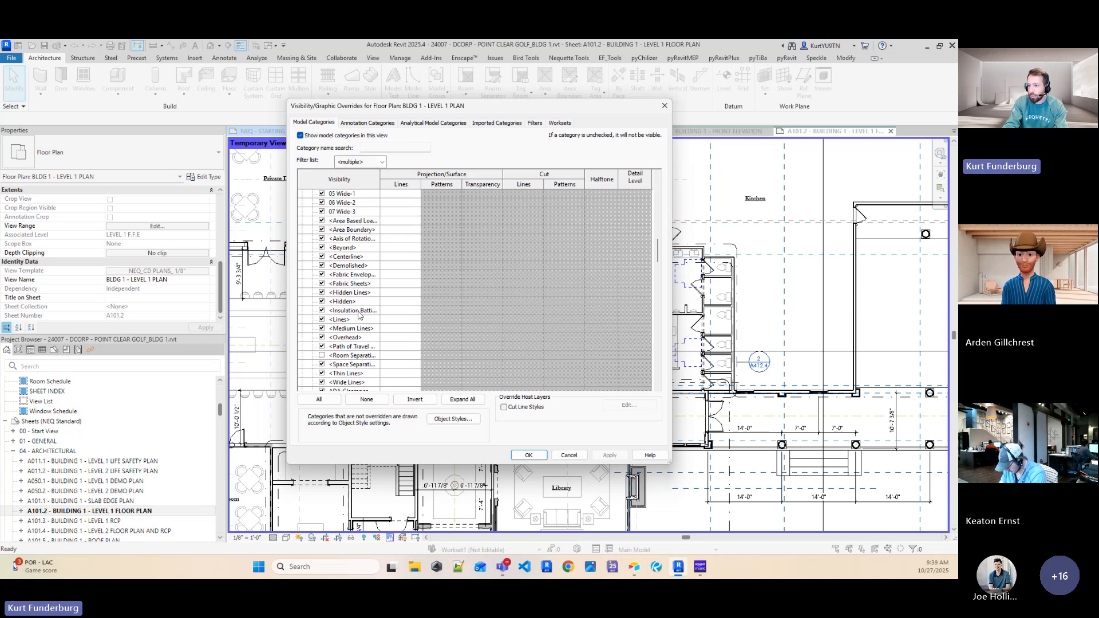
click(322, 355)
scroll(342, 358, up, 6)
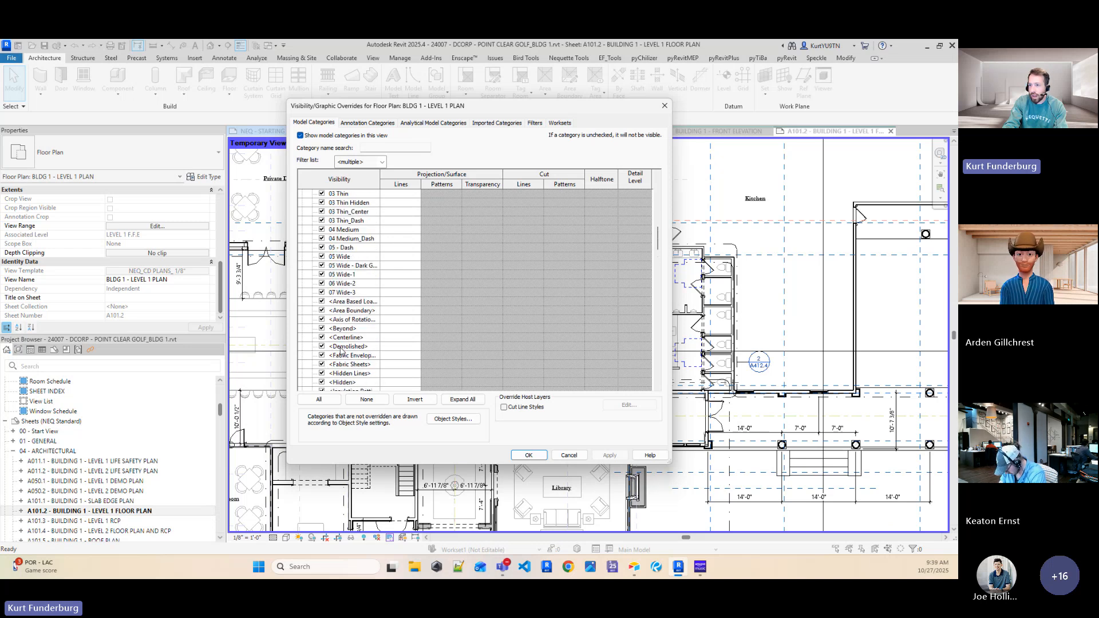
scroll(342, 351, up, 3)
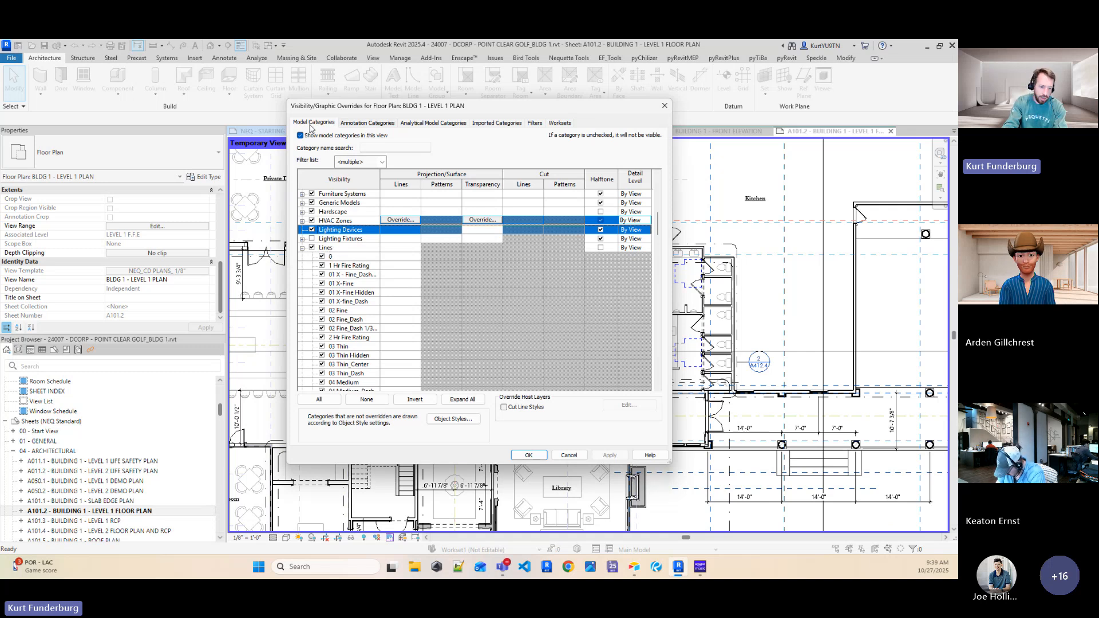
scroll(336, 247, down, 10)
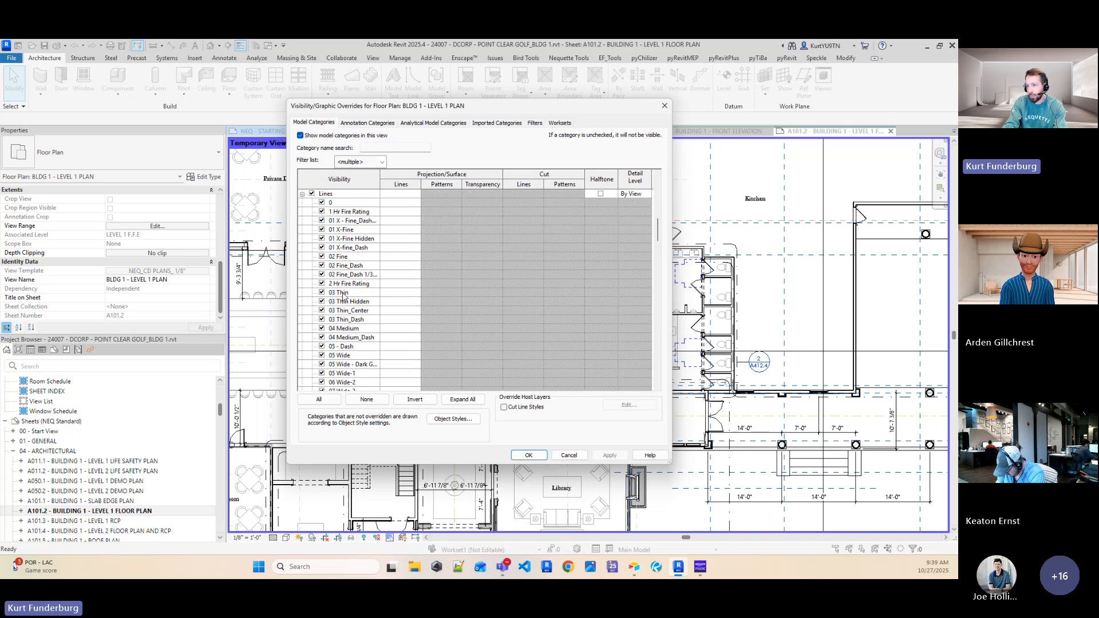
click(322, 311)
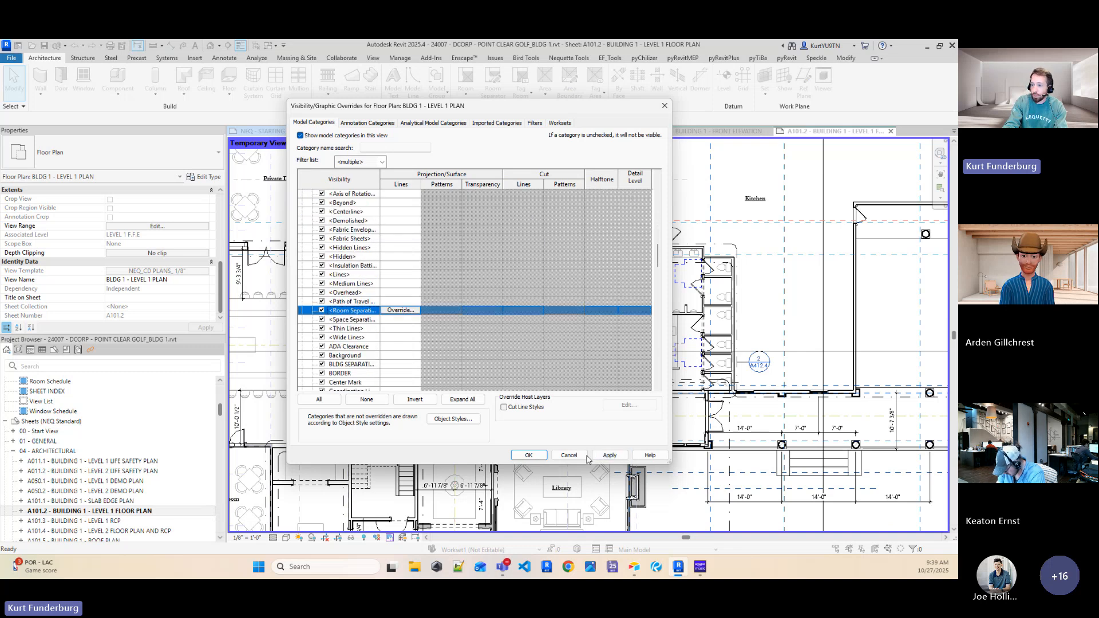
click(610, 455)
click(528, 455)
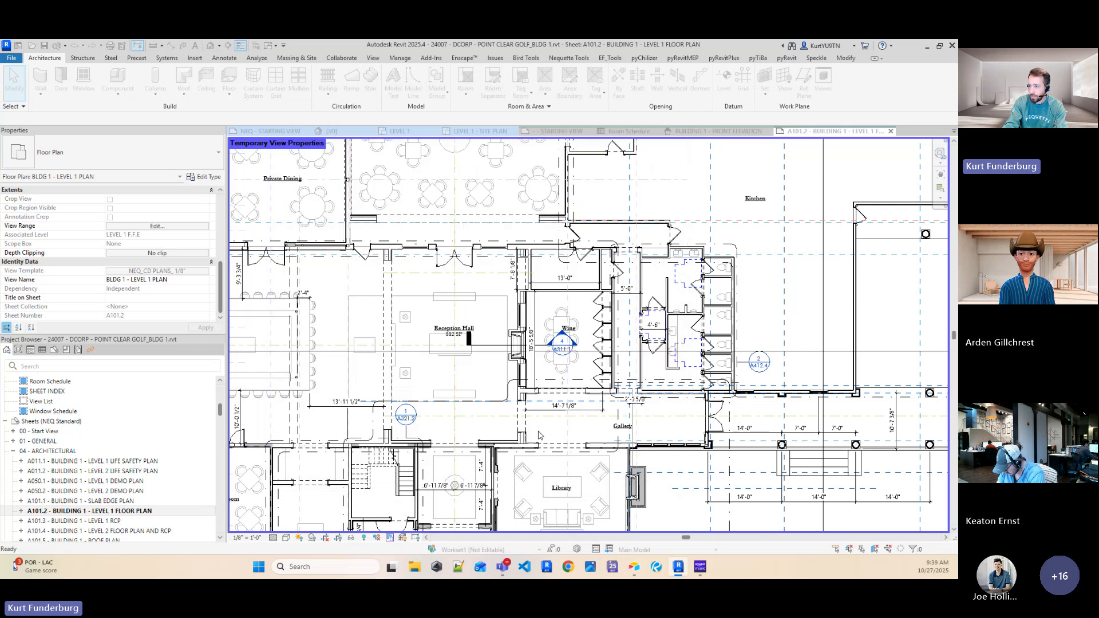
Step: Draw a vertical room separation line about 29' 6" long inside the Reception Hall, just west of the Wine room
scroll(565, 358, down, 4)
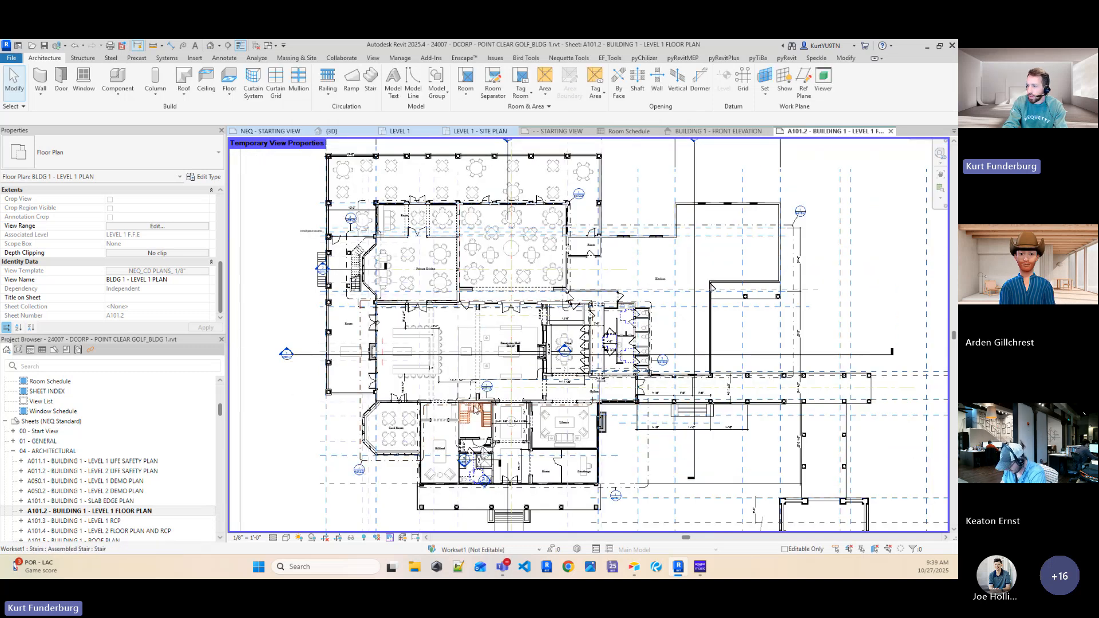
scroll(475, 386, up, 8)
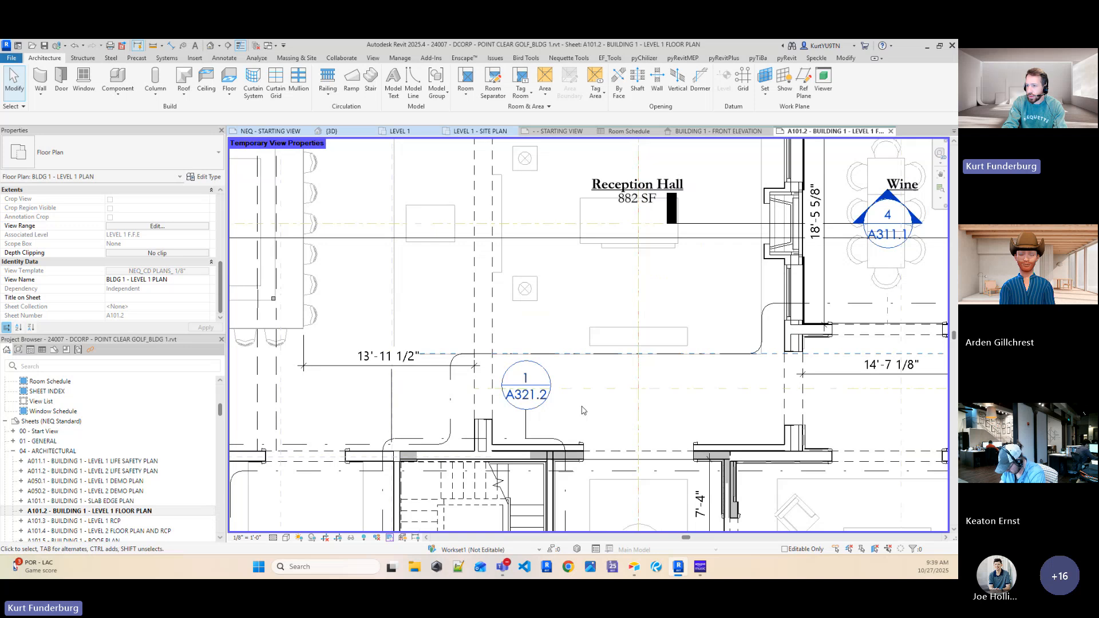
scroll(583, 411, down, 4)
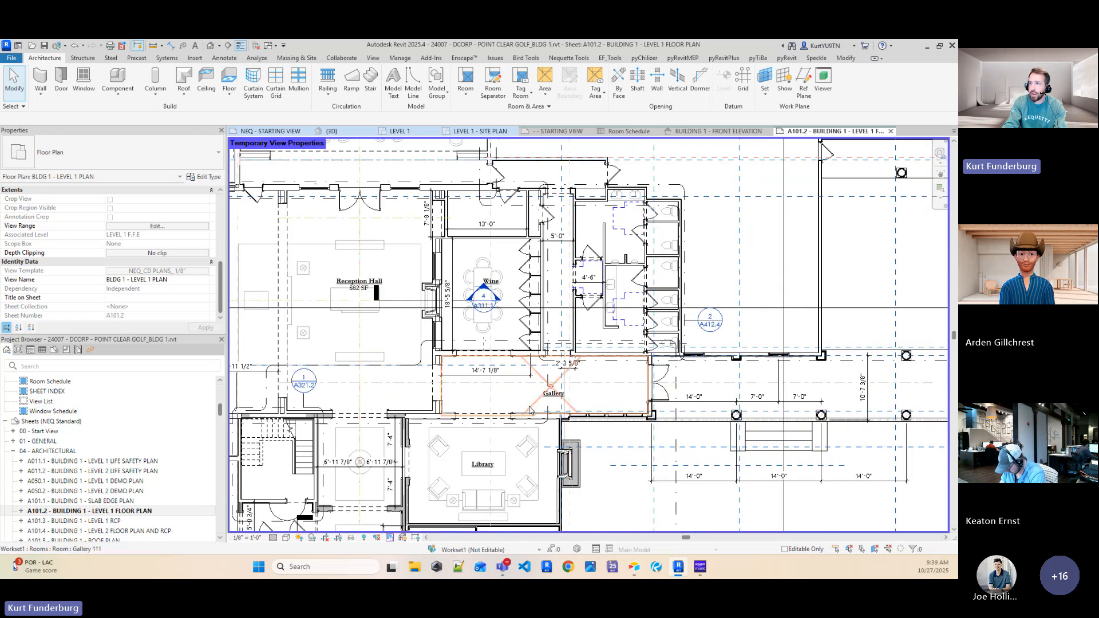
click(507, 96)
click(397, 219)
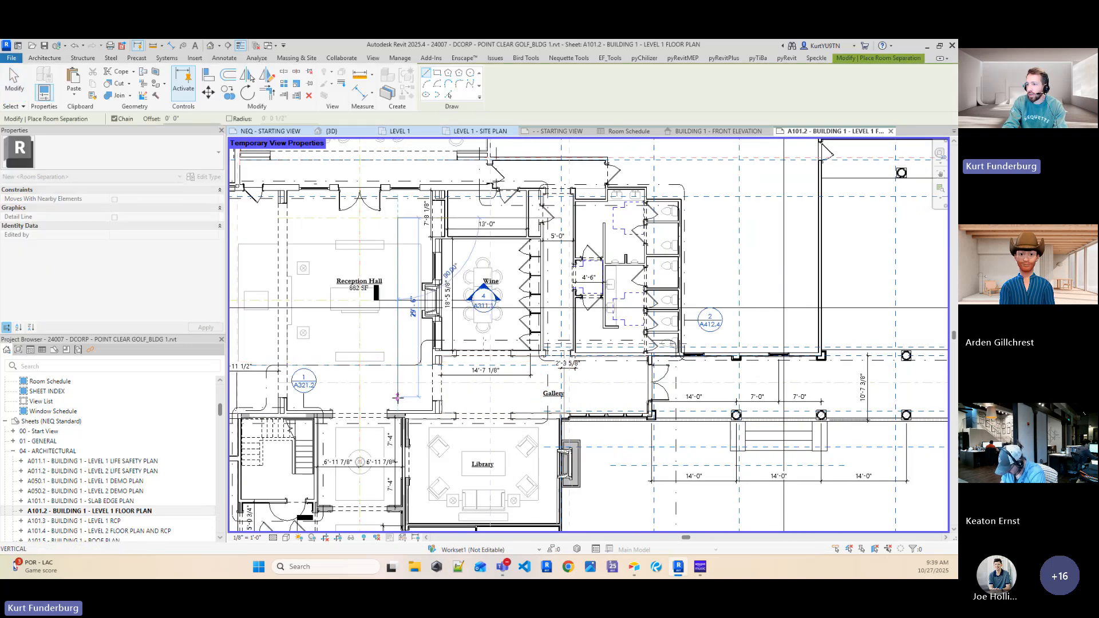
click(398, 395)
key(Escape)
key(Escape)
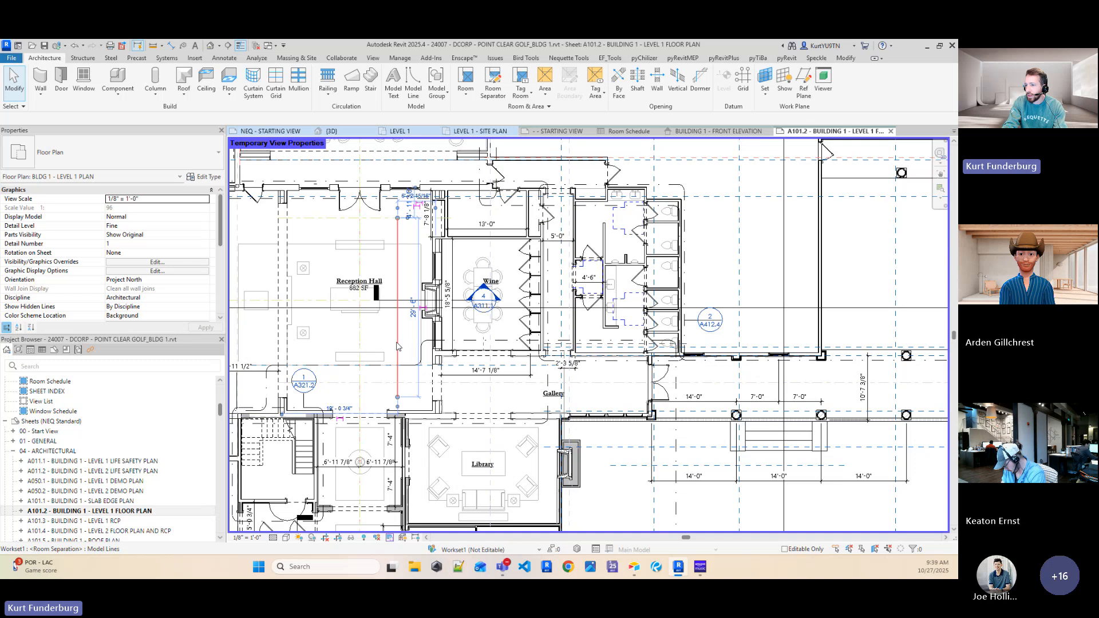
Step: Temporarily isolate the category of the new room separation line in the plan view
right_click(399, 345)
click(351, 537)
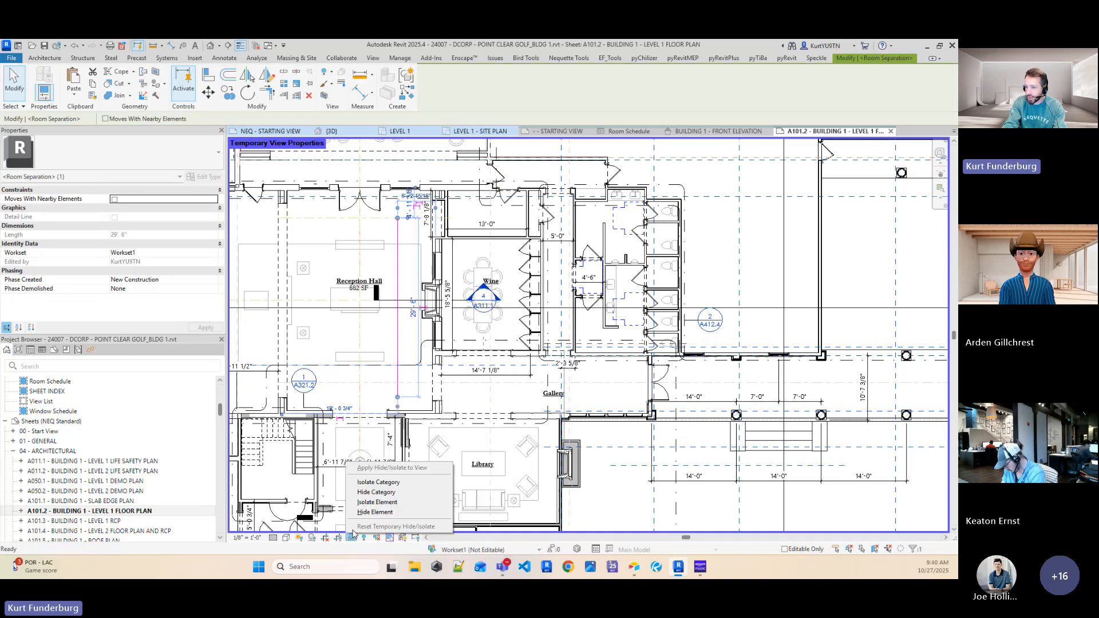
click(393, 483)
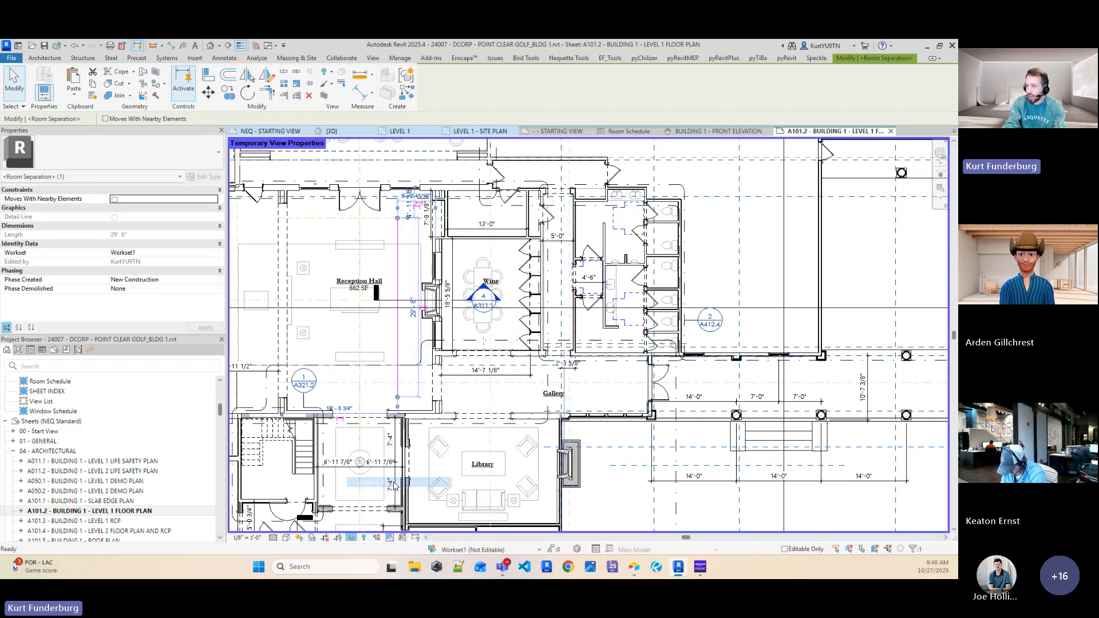
scroll(463, 414, down, 3)
click(471, 448)
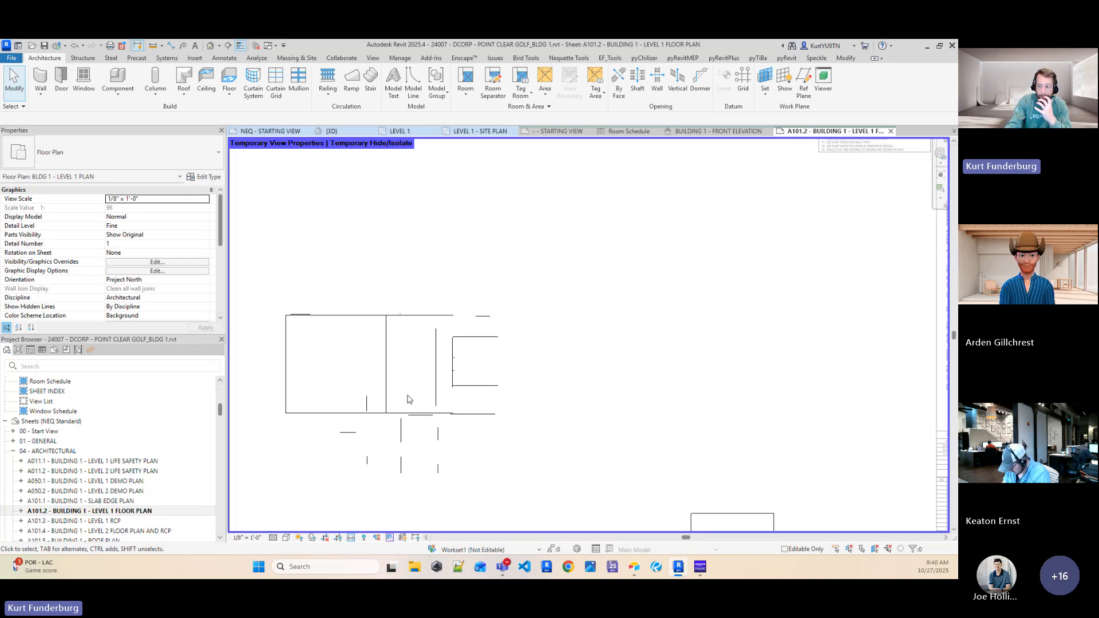
Step: Review the isolated room separation lines and delete the vertical one drawn inside the Reception Hall
scroll(622, 411, down, 2)
middle_drag(622, 411, 565, 293)
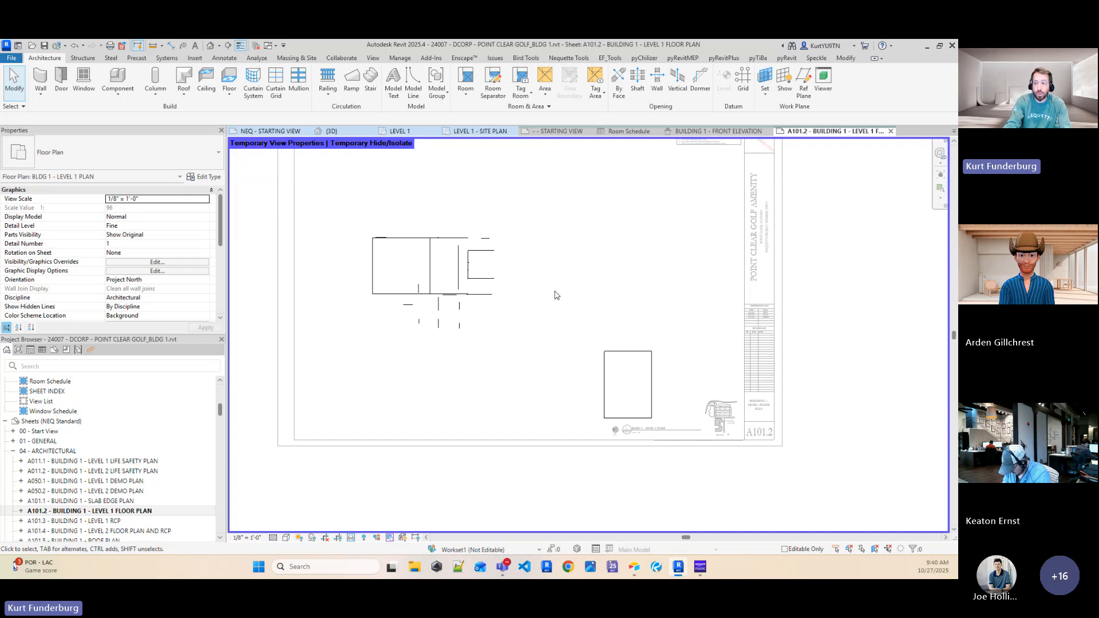
scroll(363, 229, up, 8)
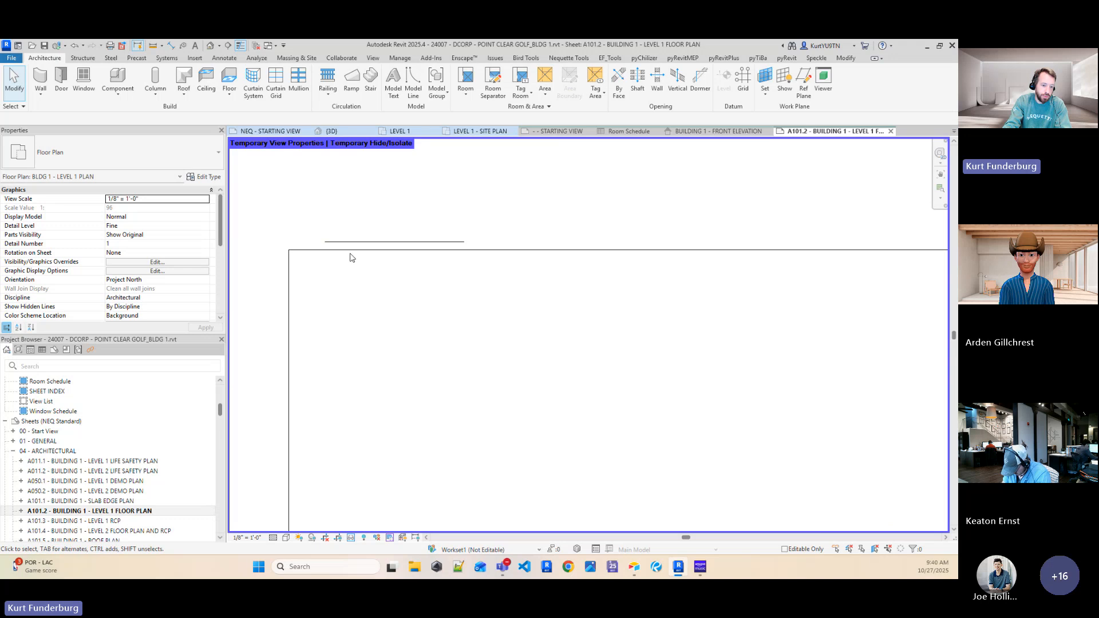
scroll(363, 251, down, 3)
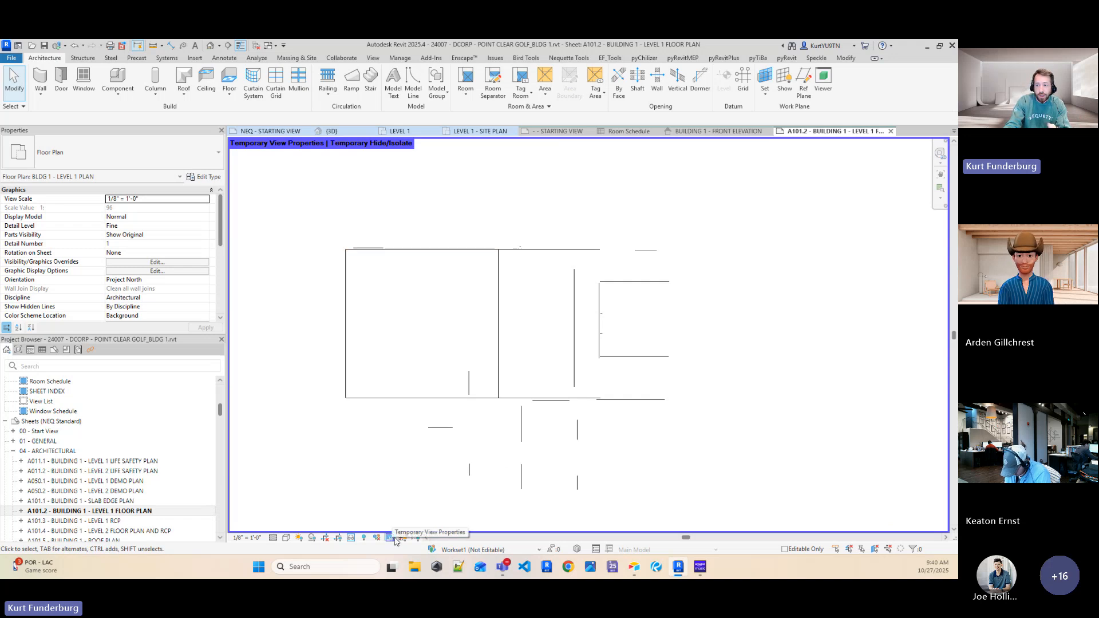
click(575, 338)
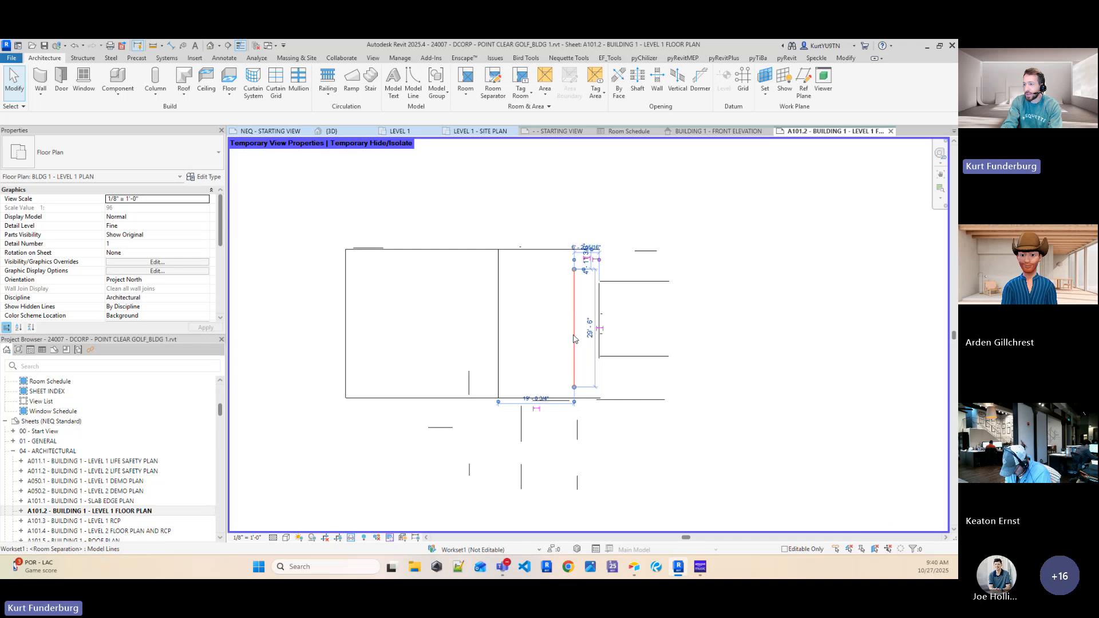
key(Delete)
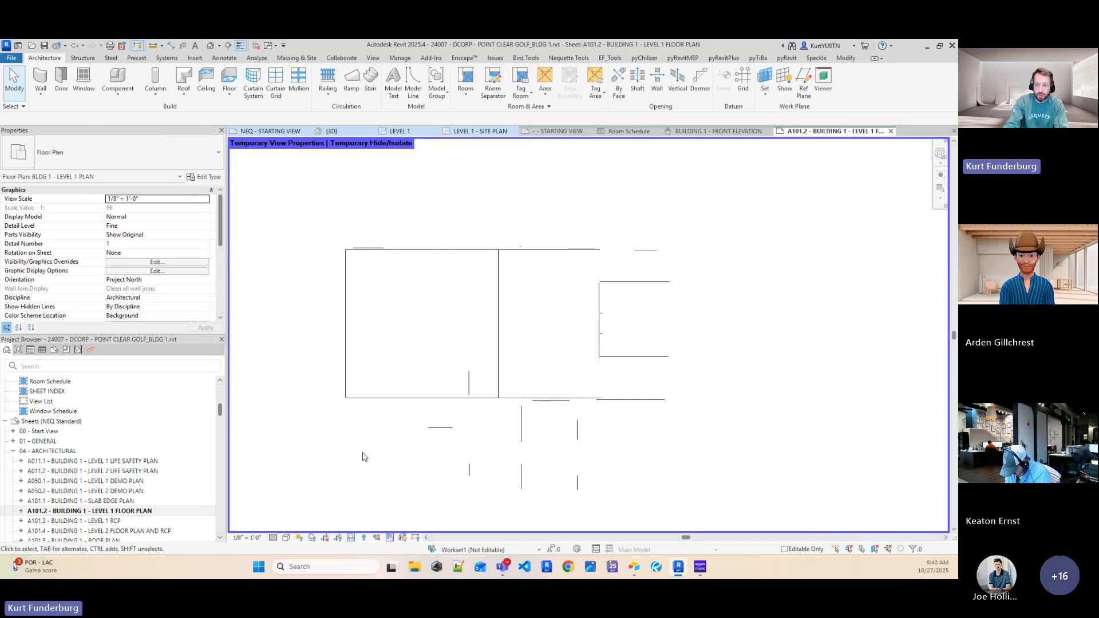
Step: Restore the plan's view properties and reset the temporary hide/isolate
click(389, 537)
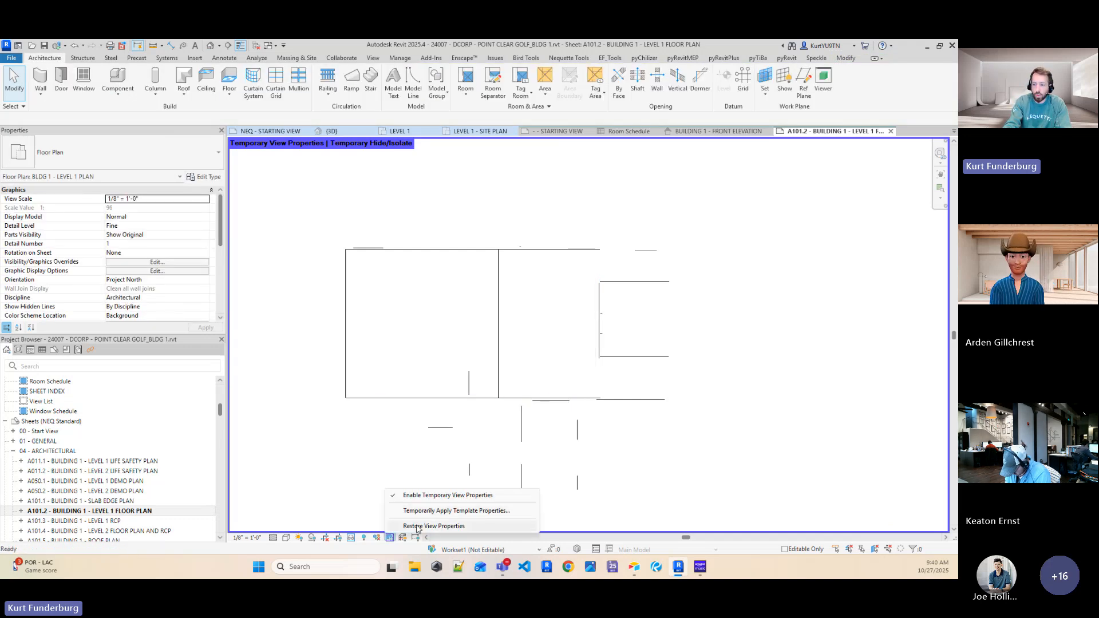
click(417, 526)
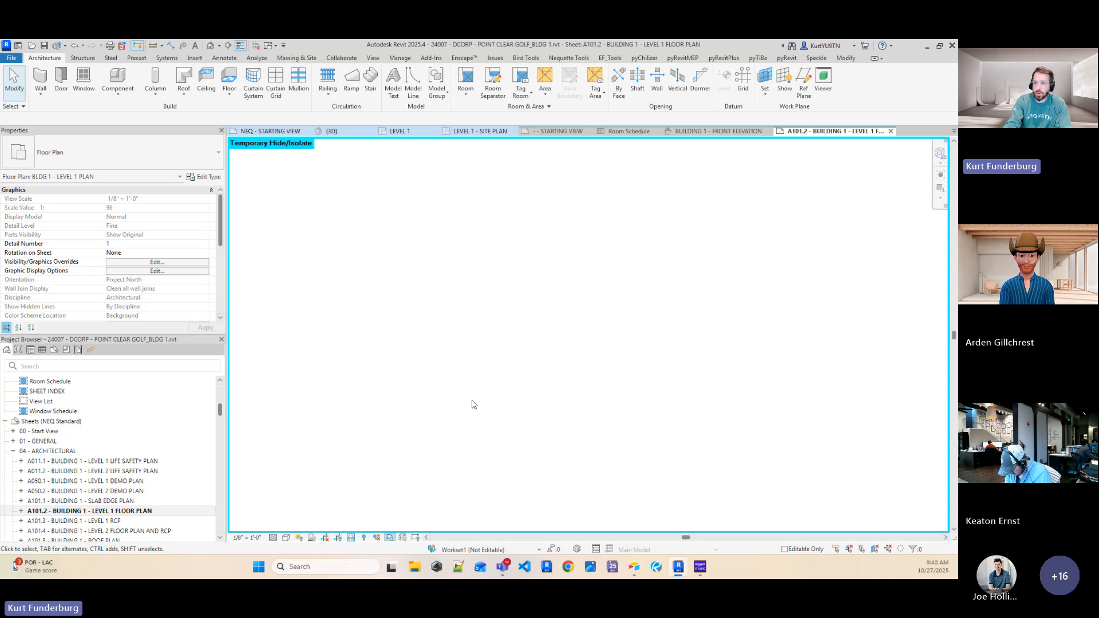
click(351, 537)
click(374, 528)
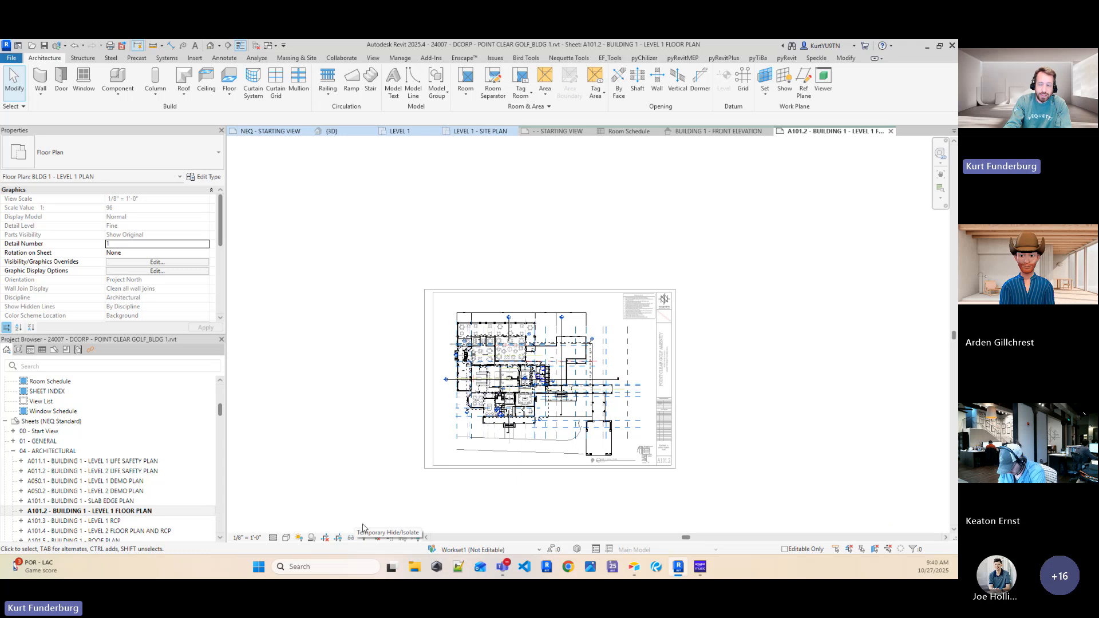
Step: Preview room tagging over the Reception Hall without adding a tag, and inspect the Reception Hall and Bar / Lounge room properties
scroll(452, 309, up, 8)
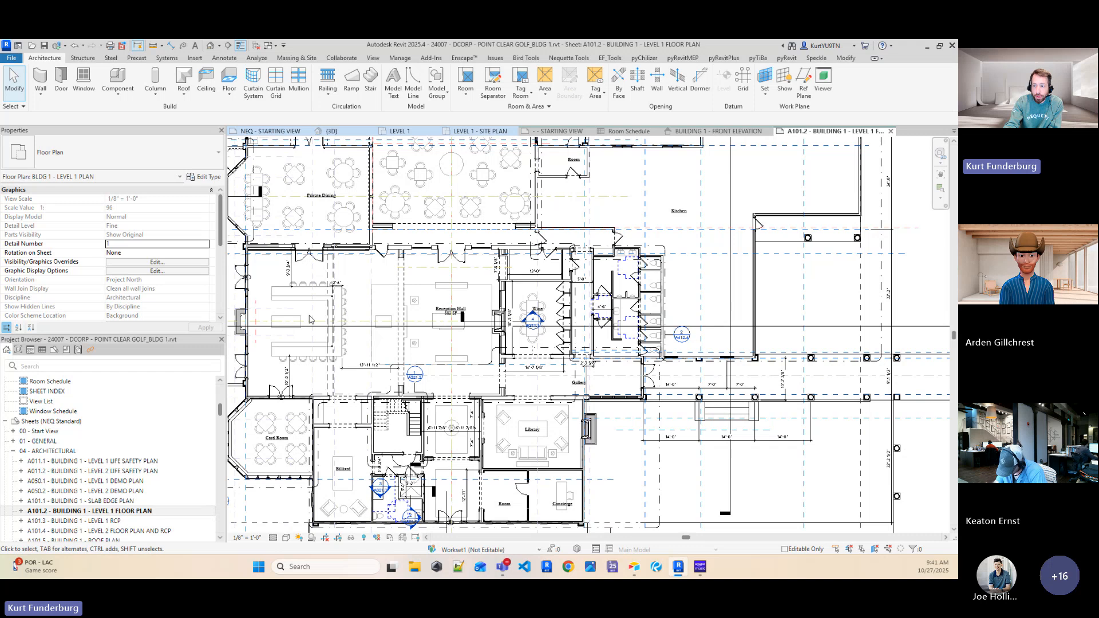
middle_drag(309, 320, 340, 306)
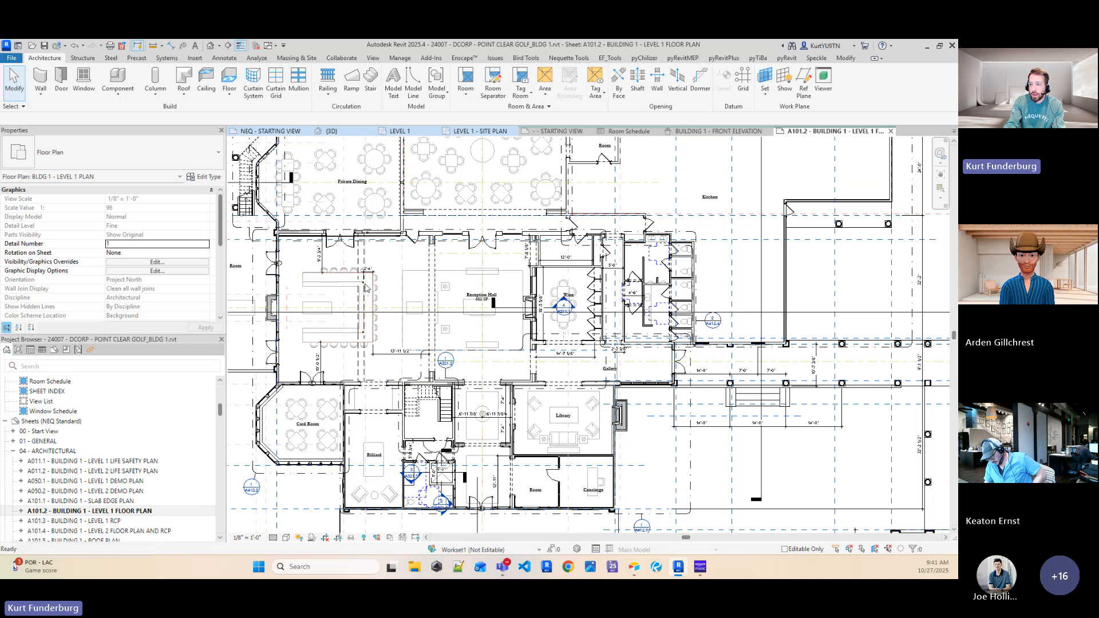
key(r)
key(t)
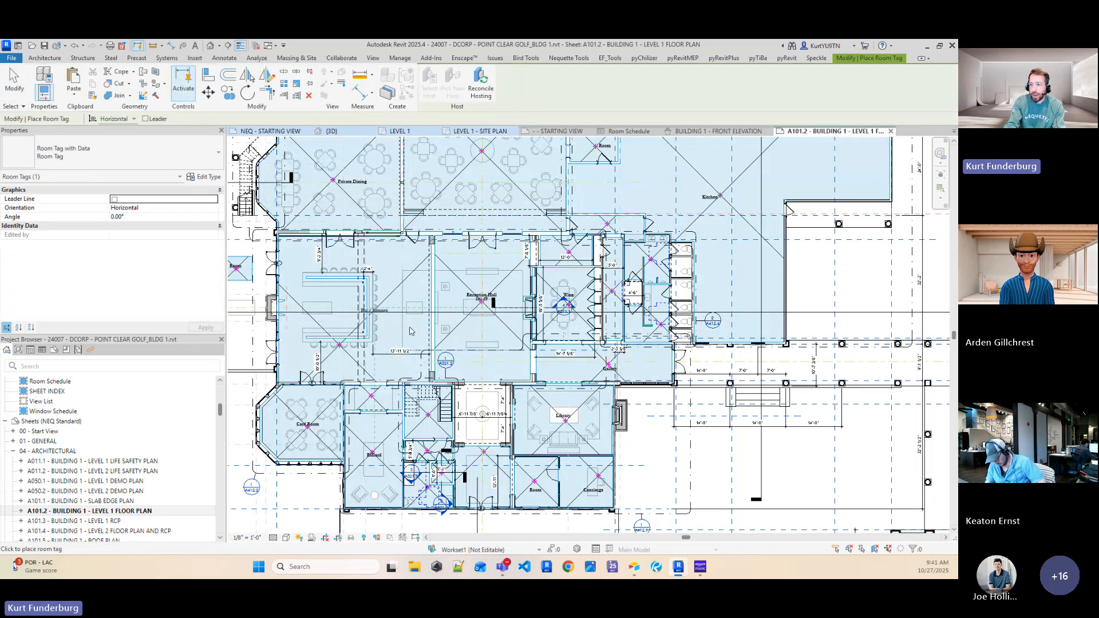
click(470, 304)
key(Escape)
key(Escape)
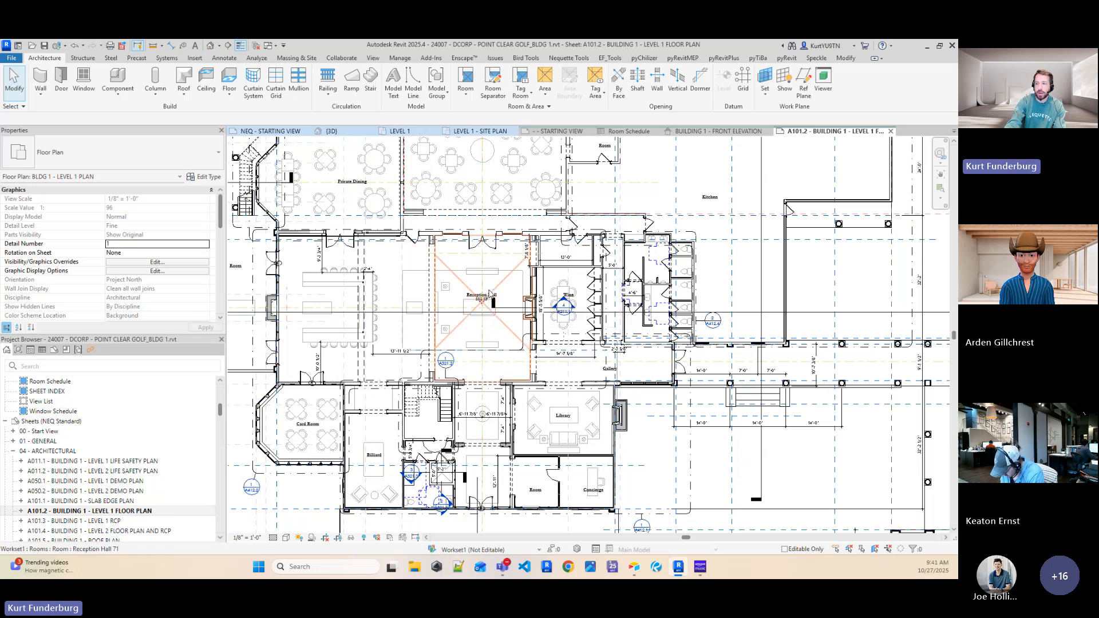
click(489, 294)
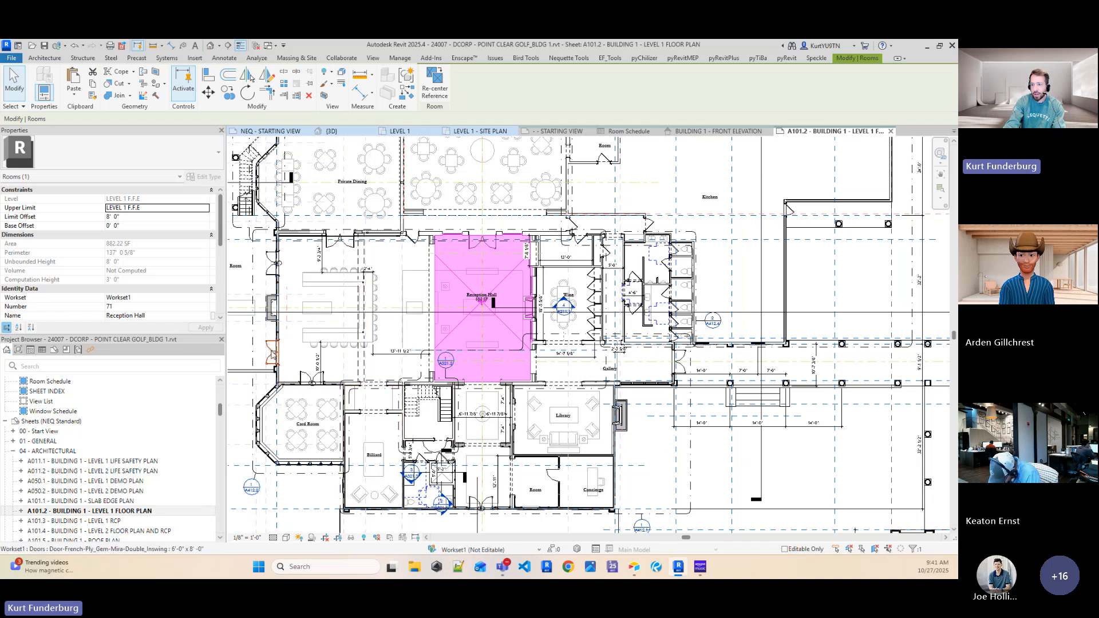
click(327, 336)
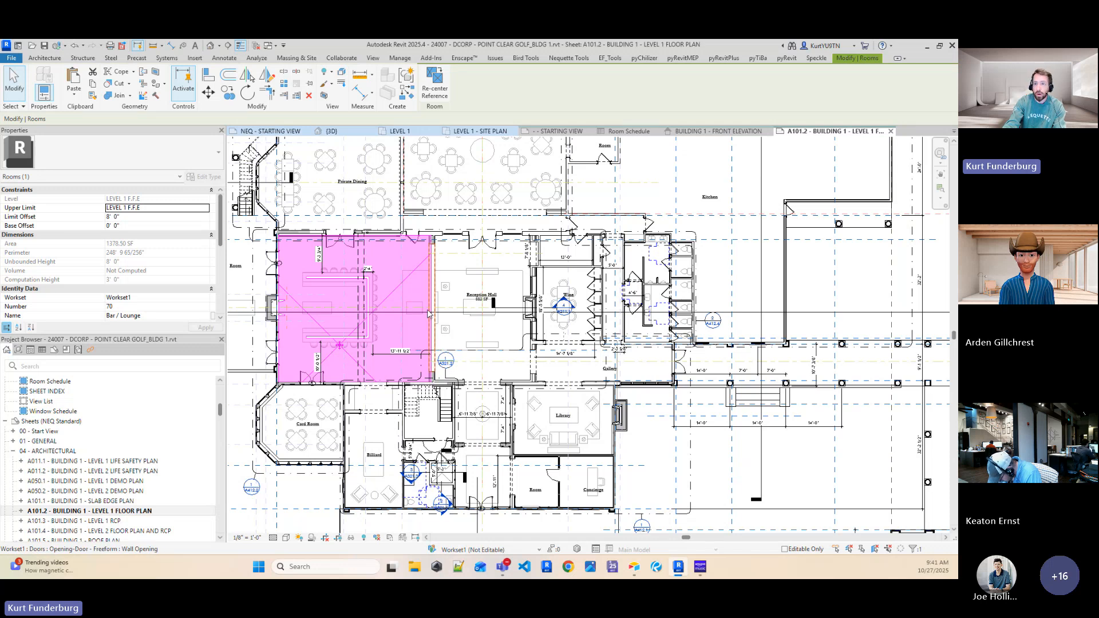
Step: Tag the Bar / Lounge room with a Room Tag between the two bar counters
click(45, 57)
click(531, 93)
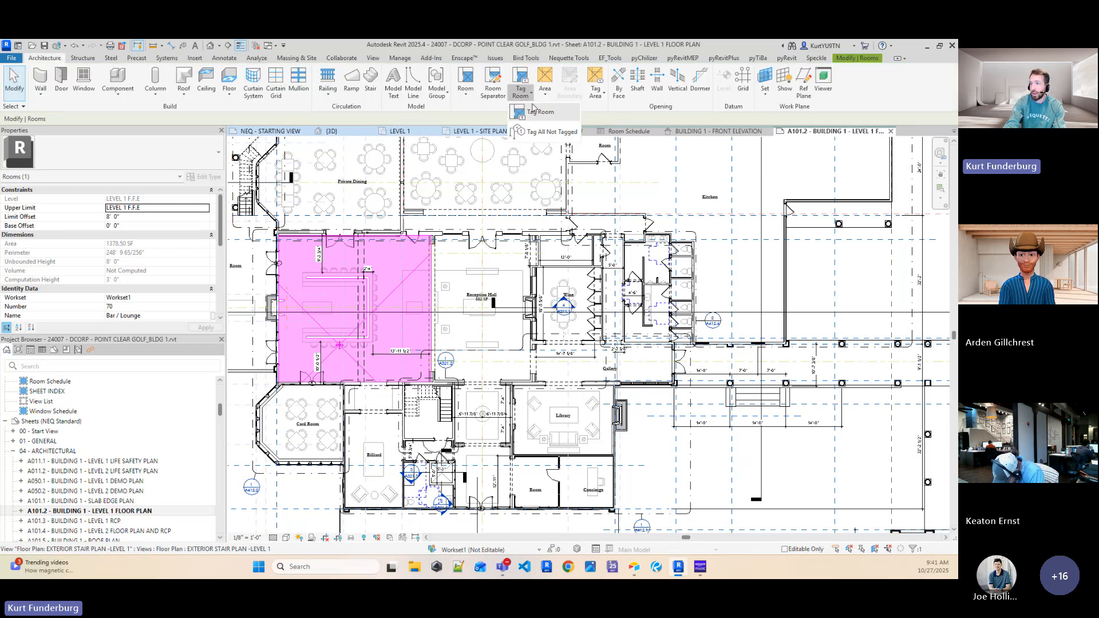
click(538, 112)
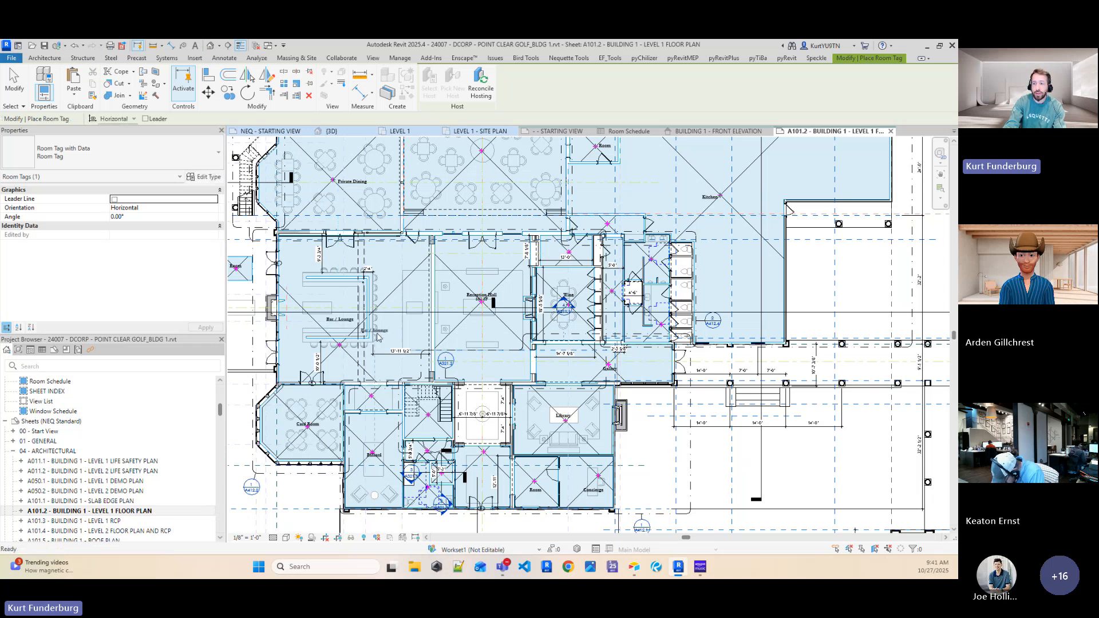
key(Escape)
key(Escape)
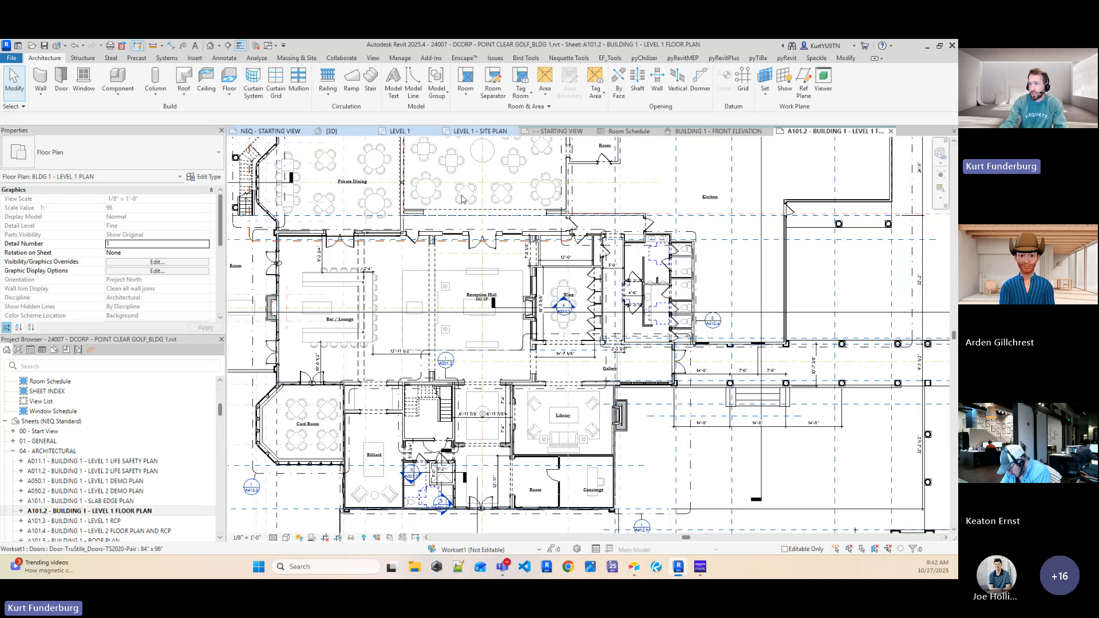
Step: Review the room tagging options and examine the Private Dining room on the Level 1 floor plan sheet
click(531, 92)
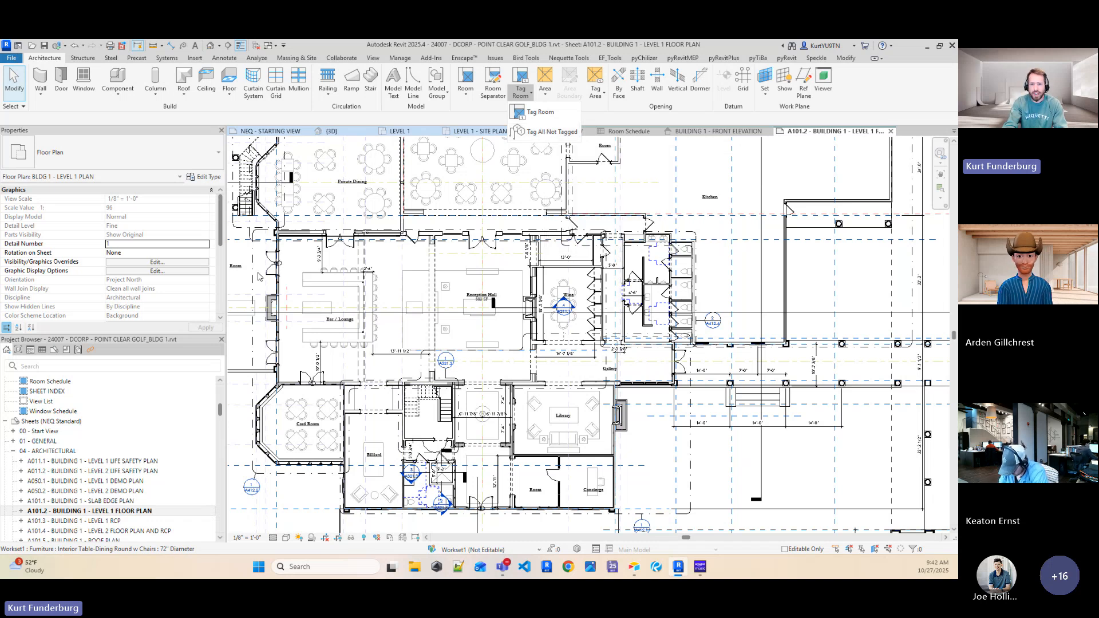
click(180, 281)
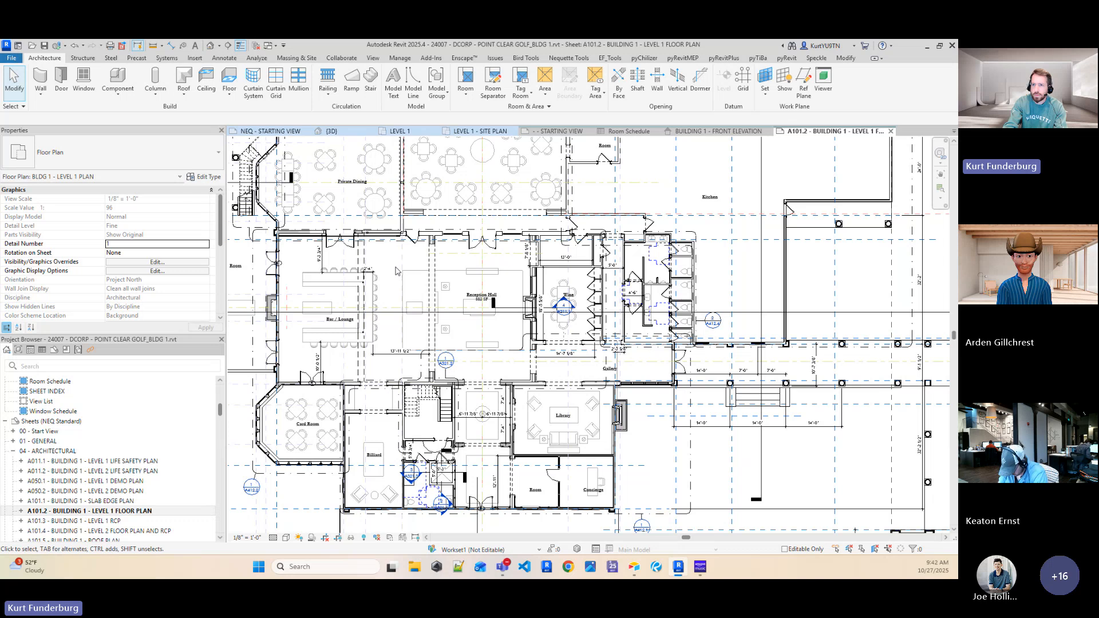
scroll(397, 270, down, 2)
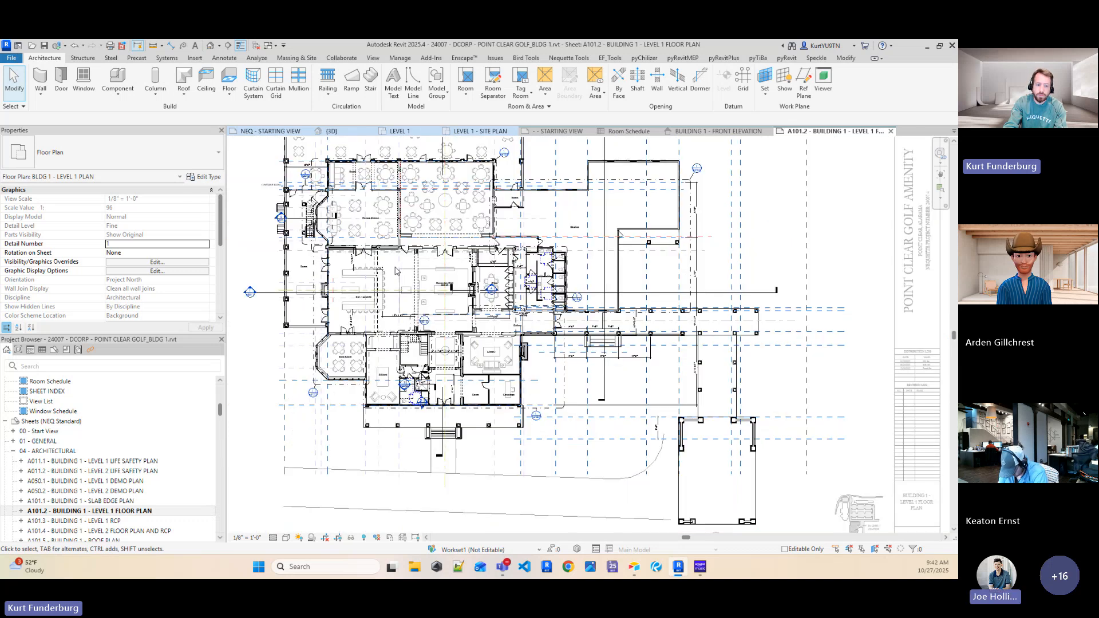
scroll(396, 271, down, 2)
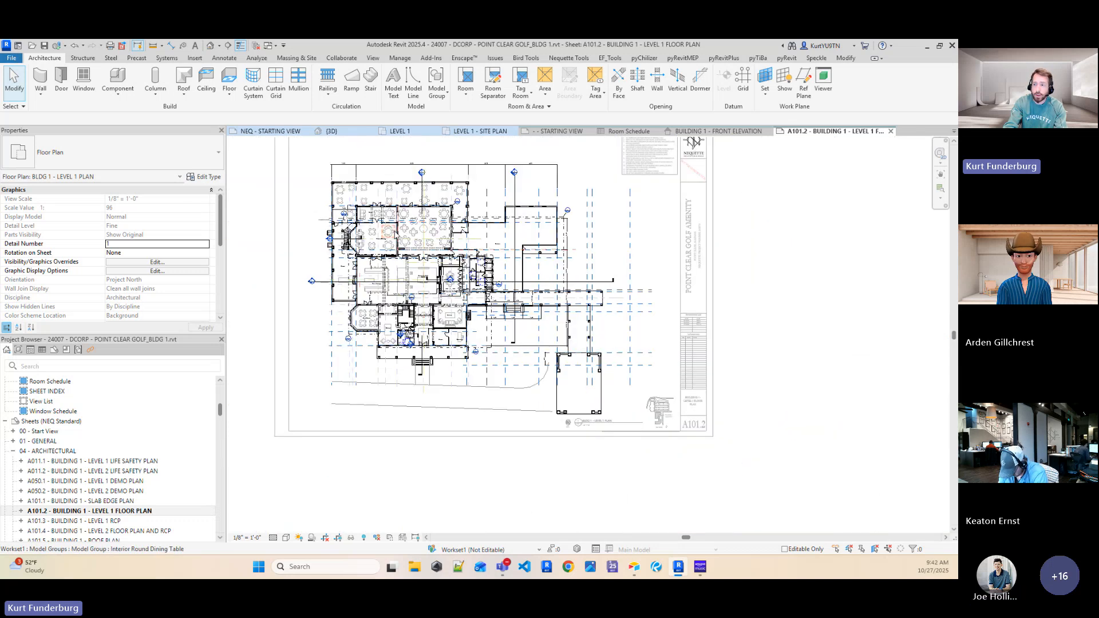
scroll(378, 245, up, 5)
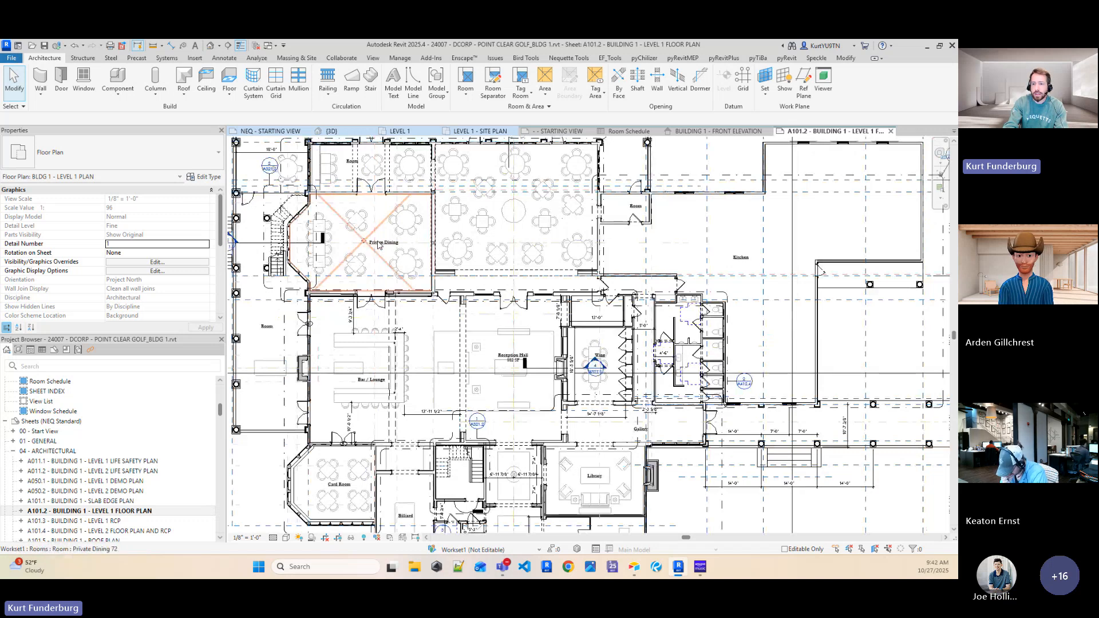
click(378, 245)
key(Escape)
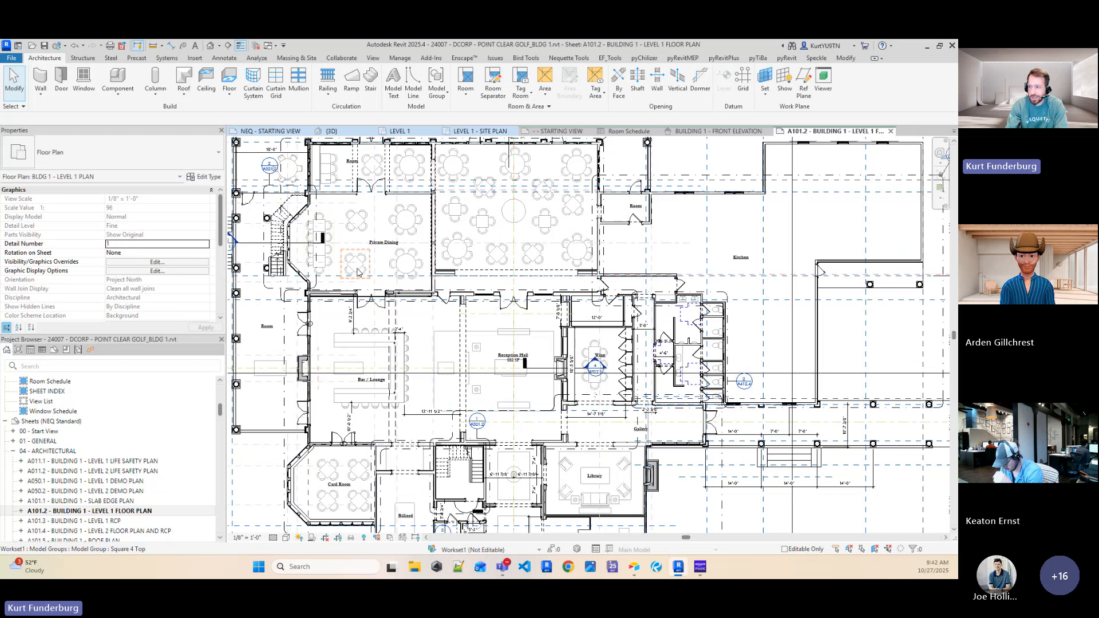
Step: Select the Kitchen room on the plan and examine its boundary and properties
scroll(475, 350, down, 4)
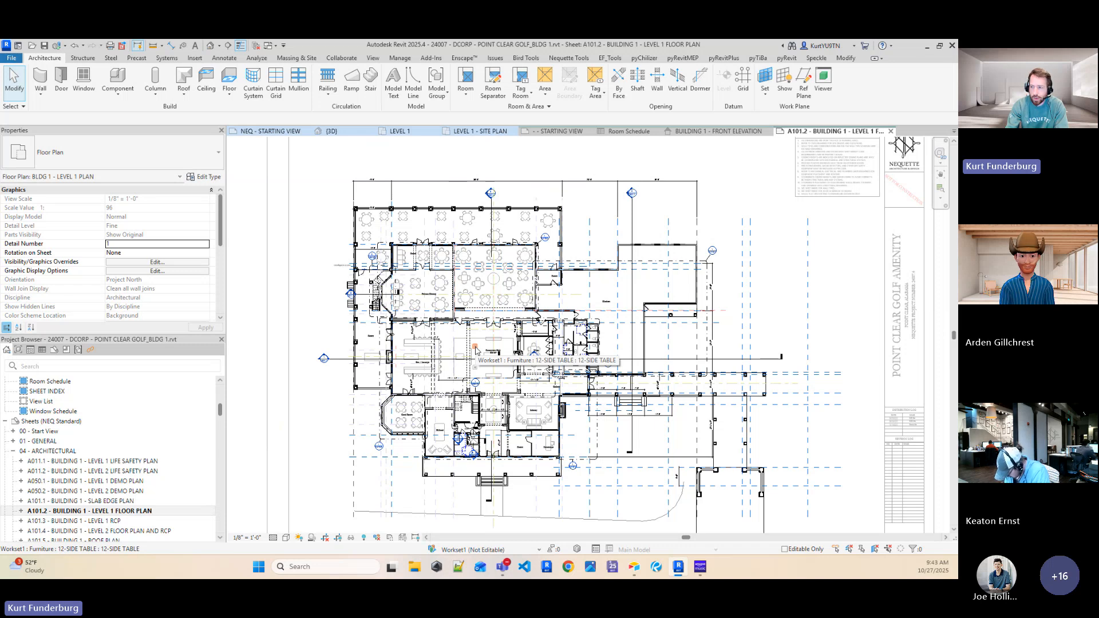
scroll(475, 350, up, 4)
scroll(475, 350, down, 4)
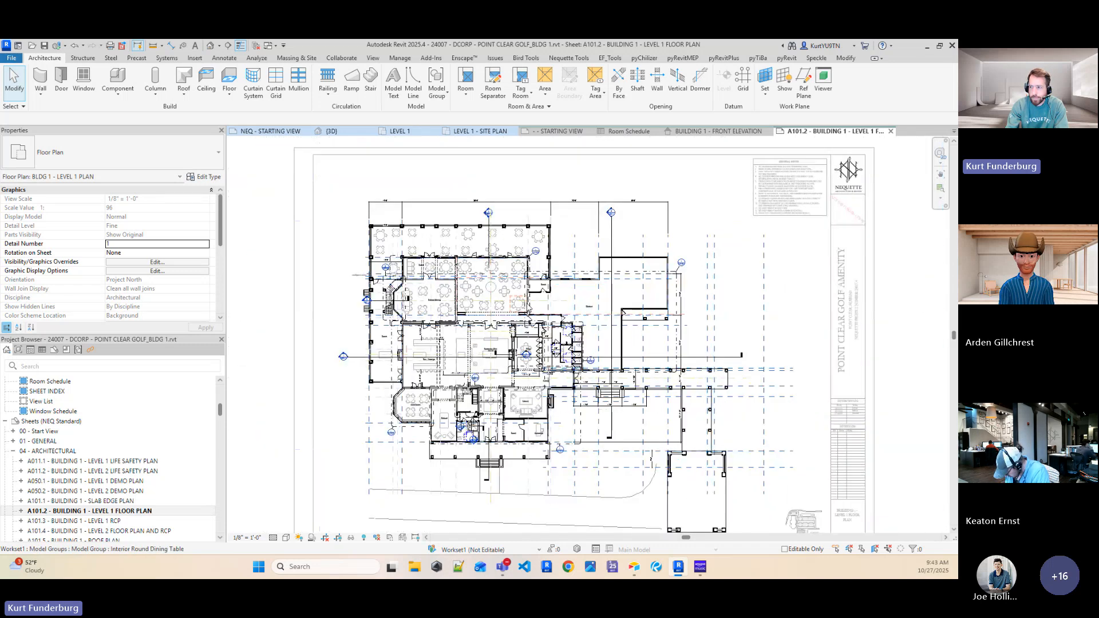
scroll(588, 305, up, 4)
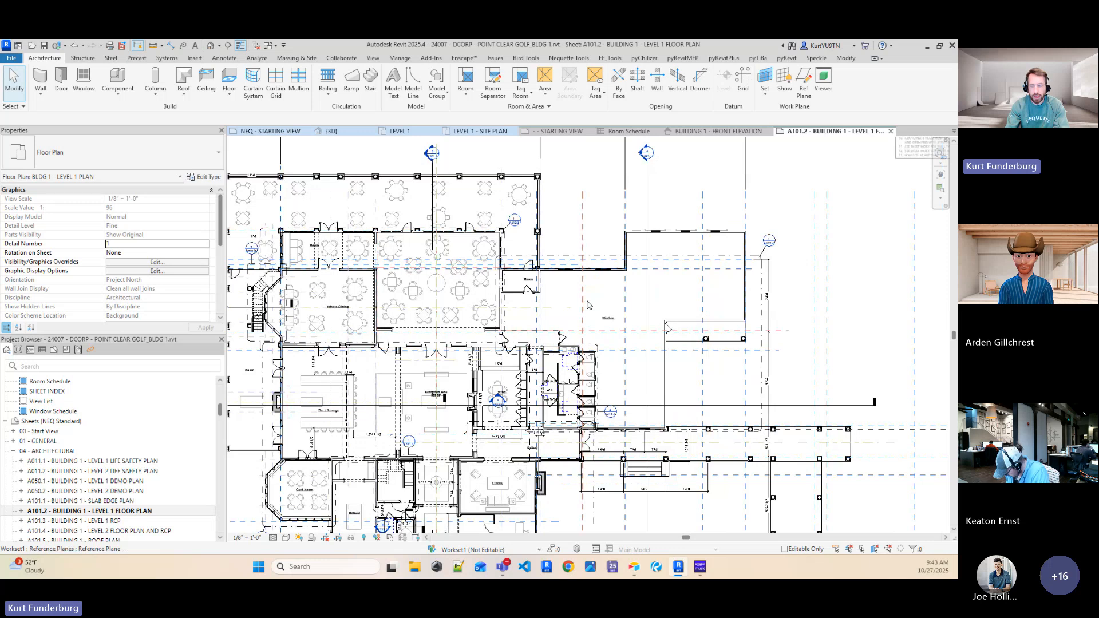
scroll(588, 305, up, 4)
click(607, 318)
scroll(607, 318, down, 4)
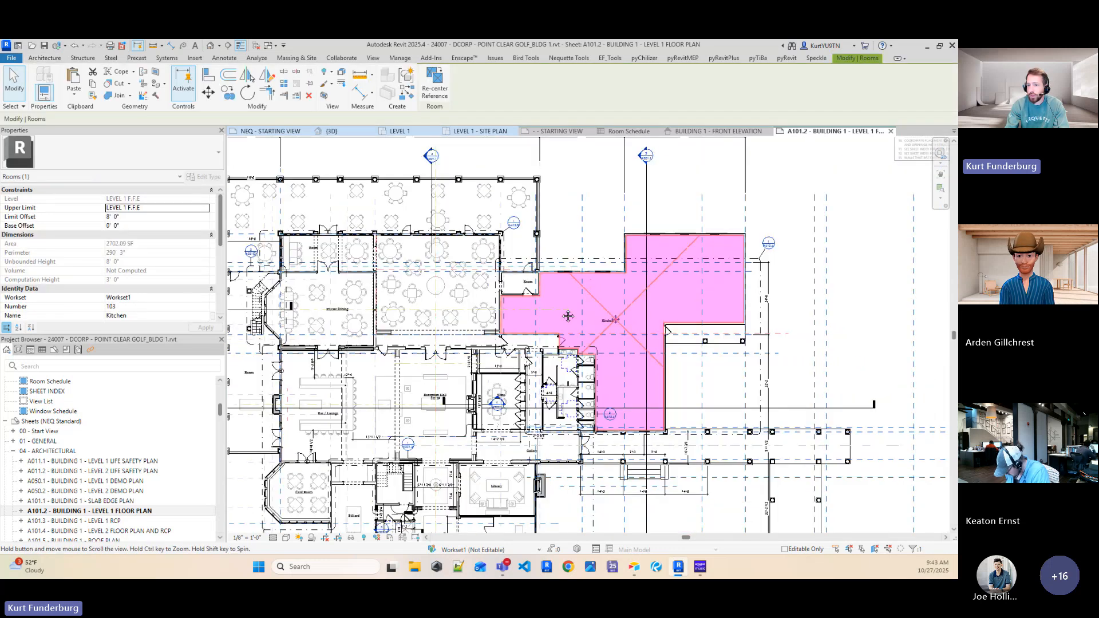
scroll(552, 303, up, 4)
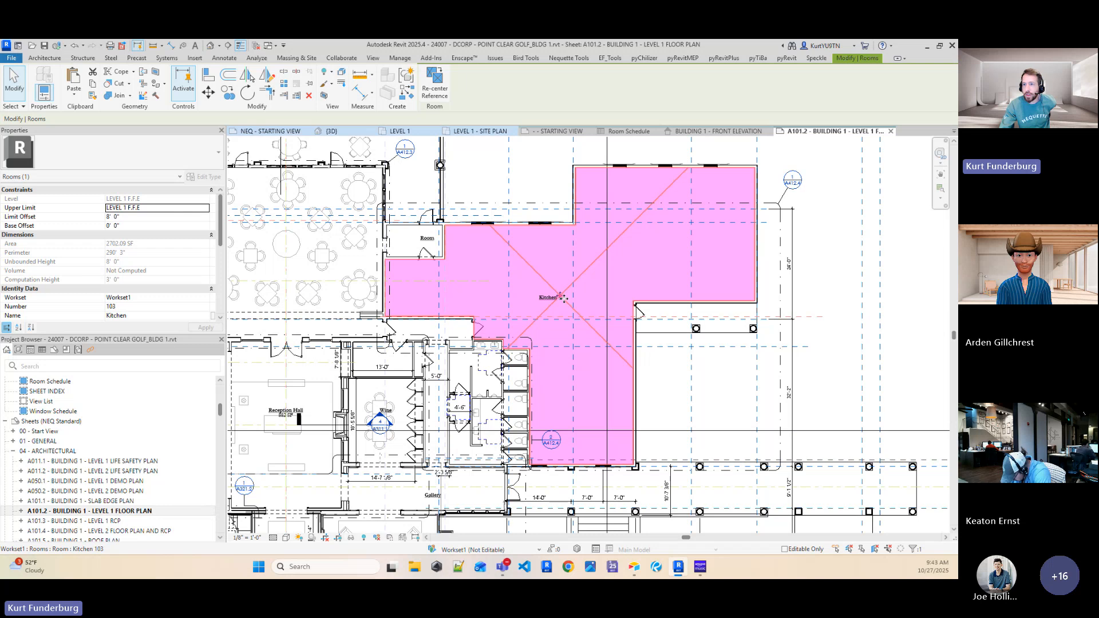
Step: Draw a vertical room separation line from the Kitchen's inside wall corner up to the upper exterior wall, and check the Kitchen's boundary
click(43, 59)
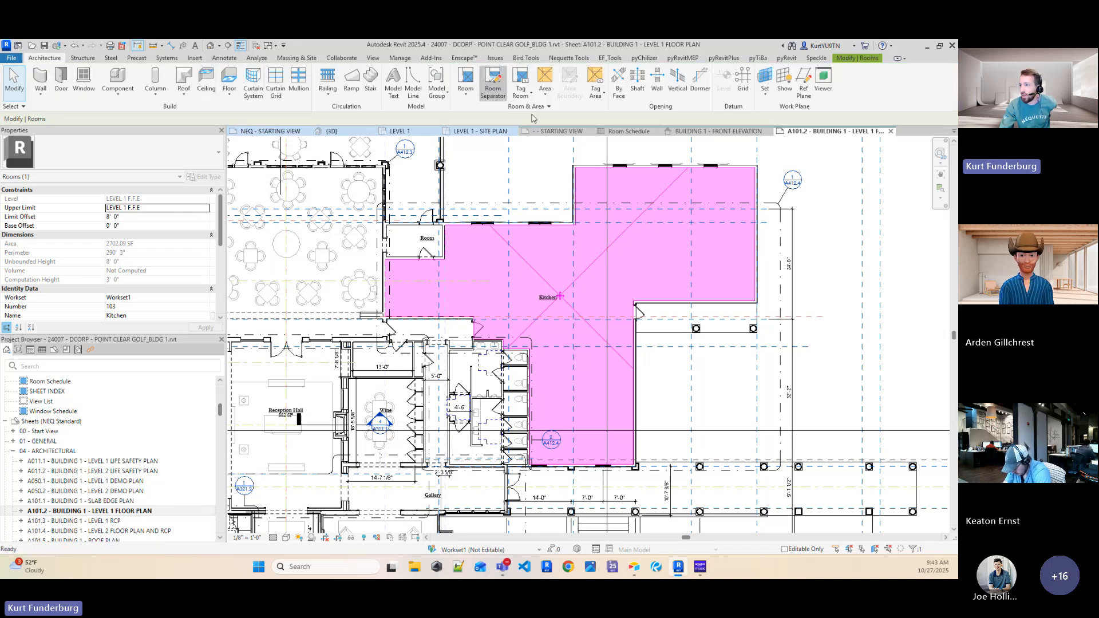
click(493, 83)
click(614, 300)
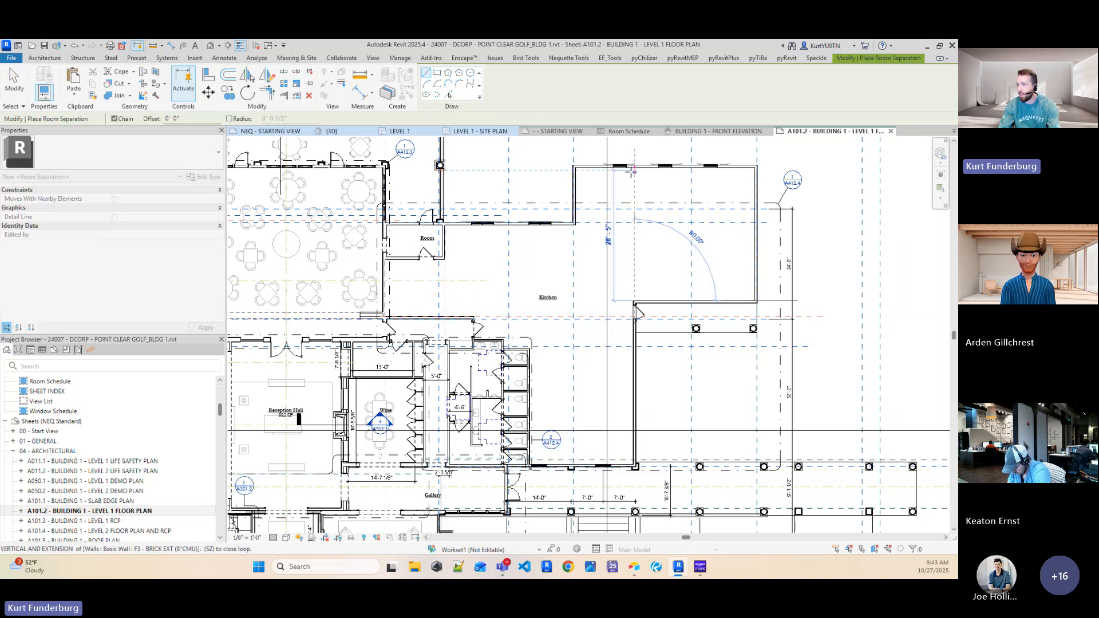
key(Escape)
key(Escape)
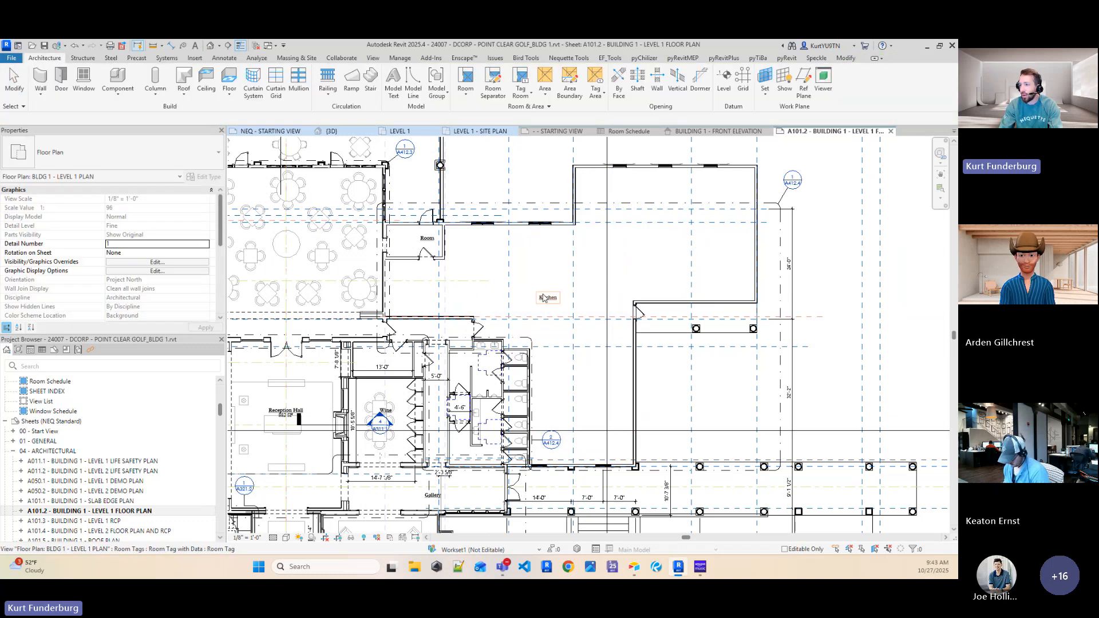
click(549, 283)
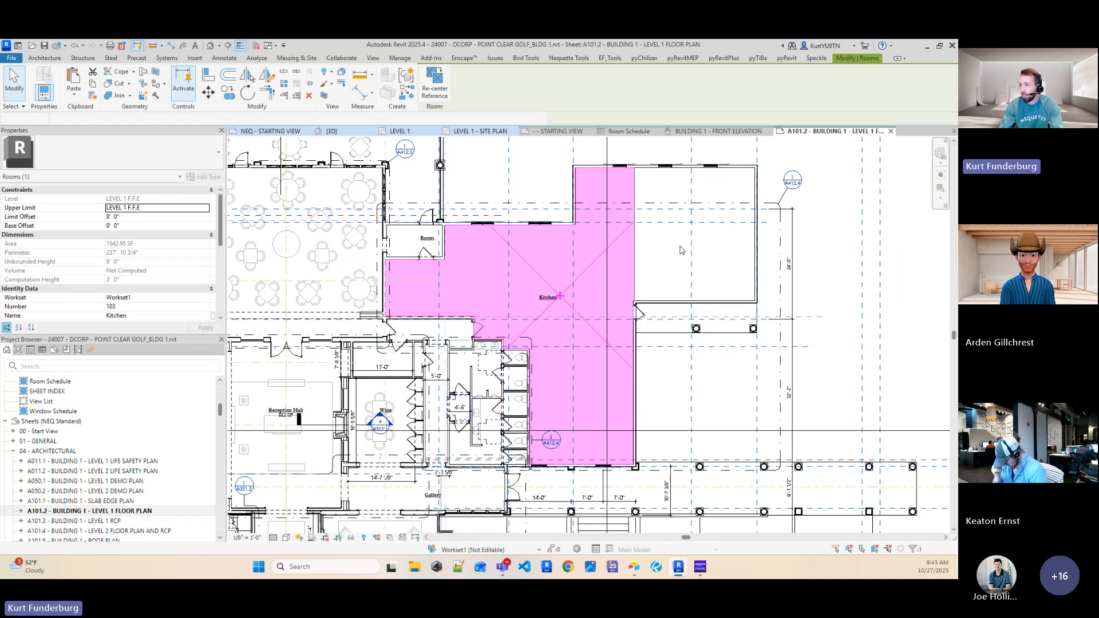
Step: Place a new tagged room in the enclosed area split off from the upper-right end of the Kitchen
key(r)
key(m)
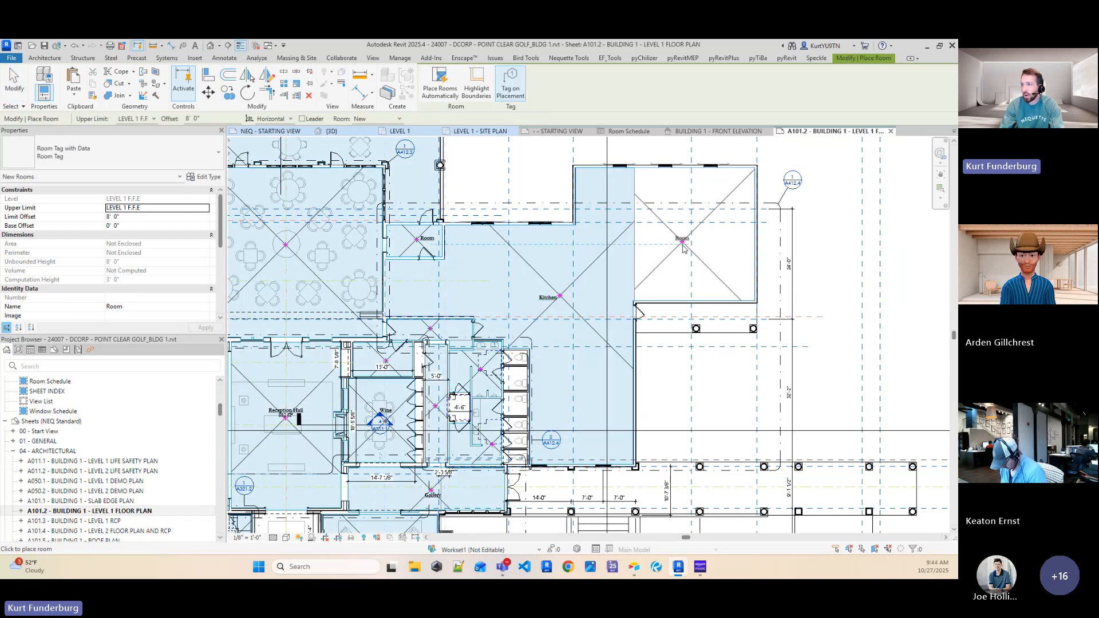
click(683, 245)
key(Escape)
key(Escape)
Step: Rename the new room beside the Kitchen to "walk in" through its tag
double_click(684, 238)
text(walk in)
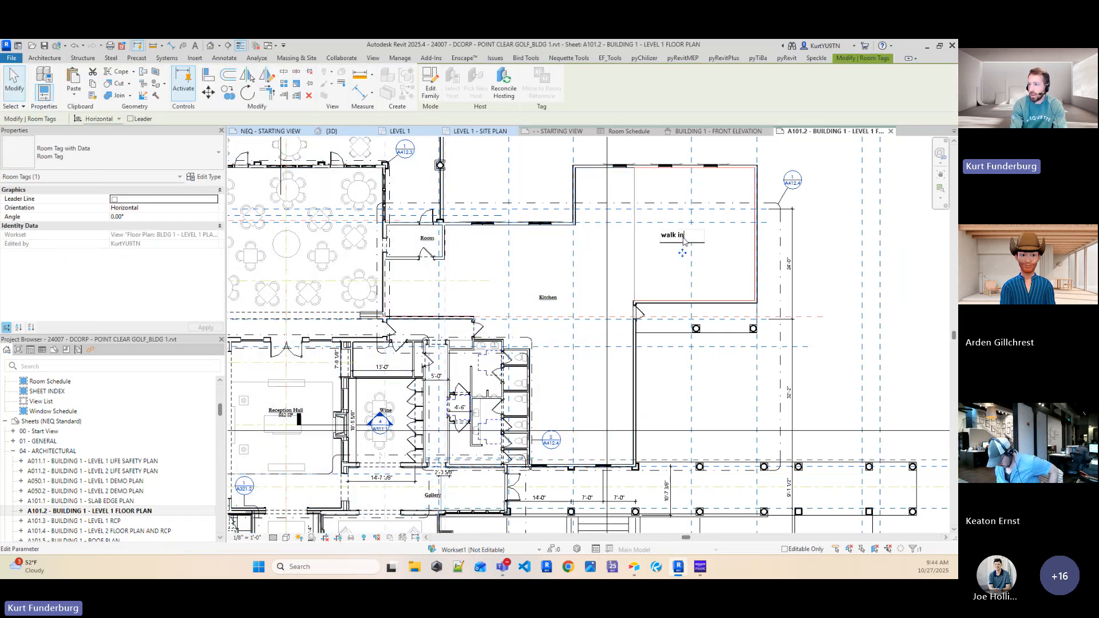
key(Return)
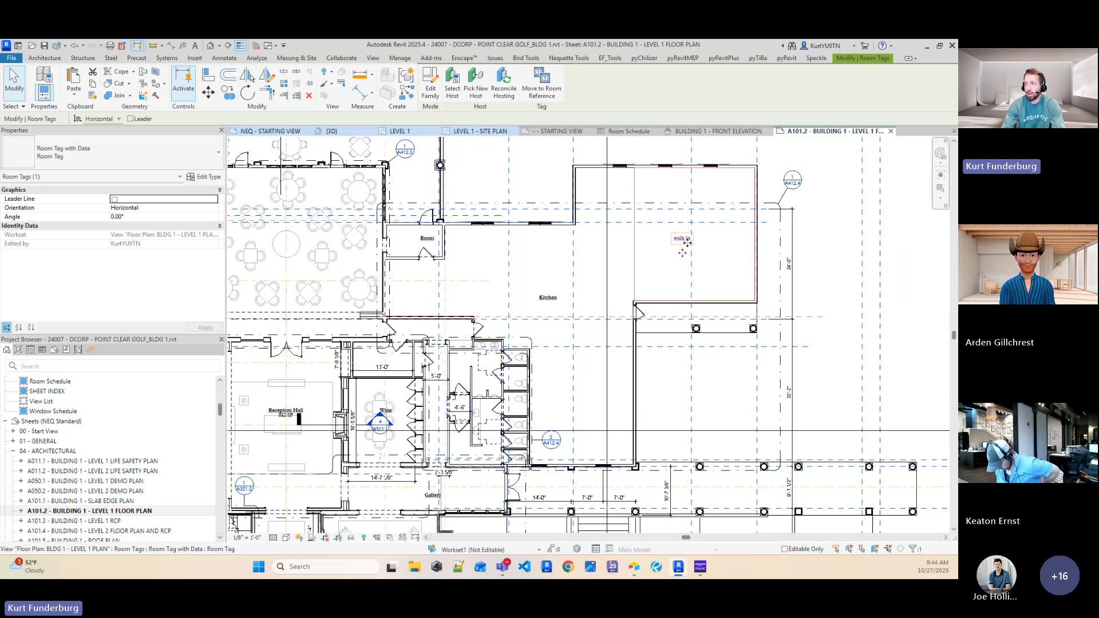
Step: Select the walk in room to inspect its properties, and close the inactive views
click(681, 245)
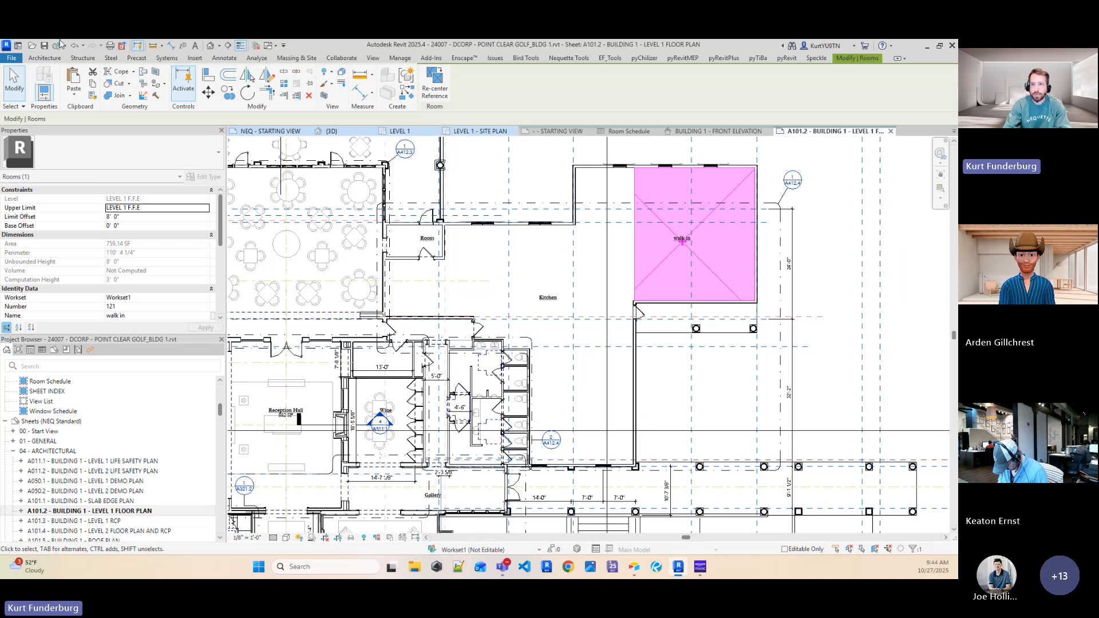
click(240, 46)
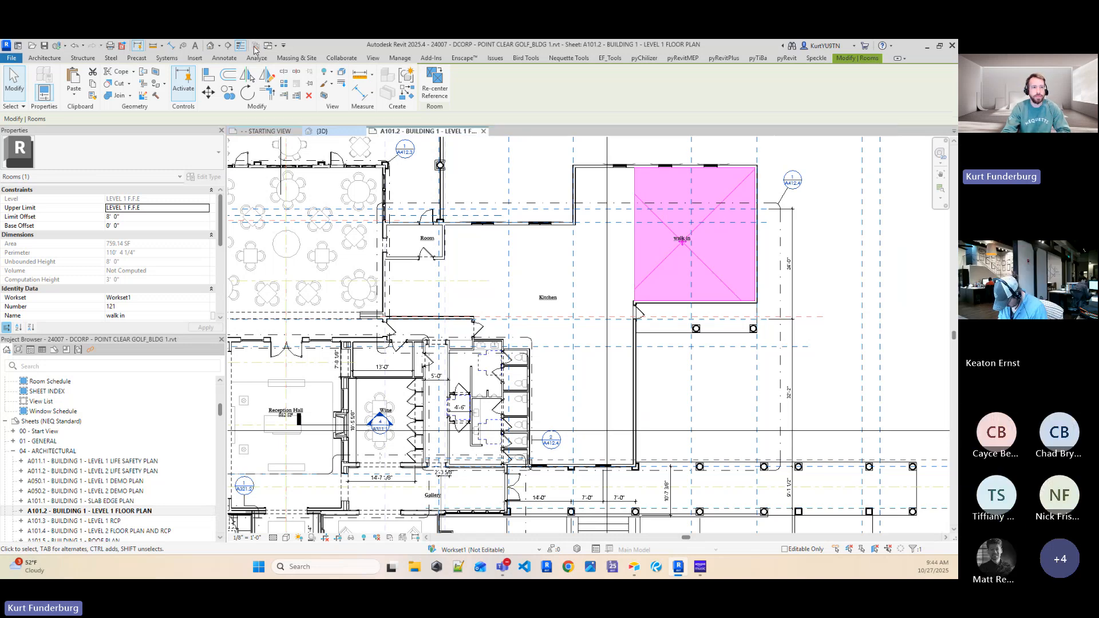